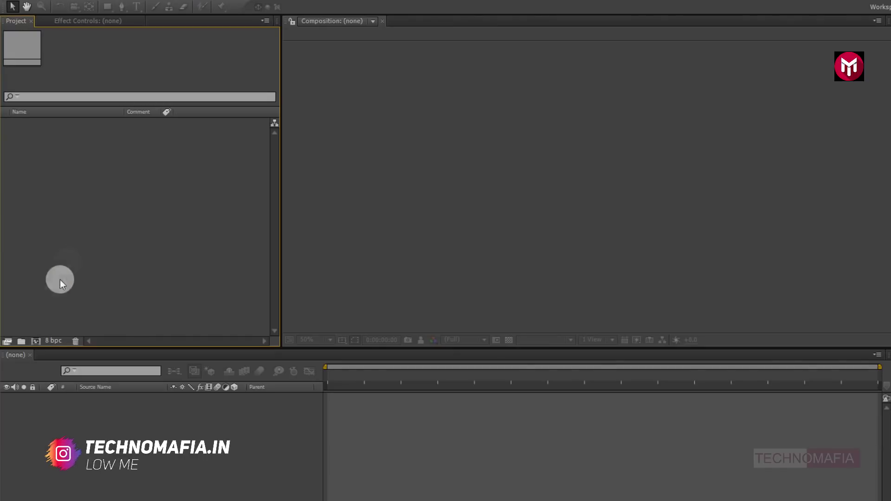
Create the 1920×1080, 30 fps composition 'Title Animation' with a 0:00:04:00 duration.
{"action": "left_click", "coordinate": [37, 340]}
{"action": "type", "text": "Title Animation"}
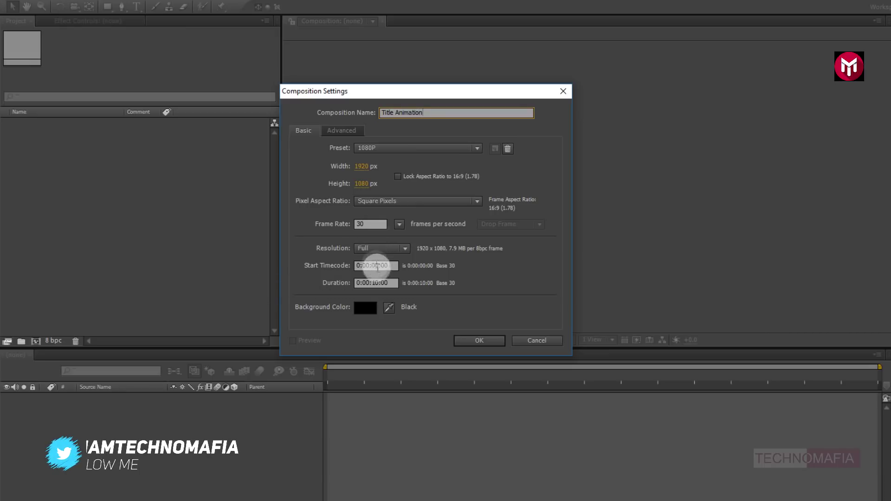
{"action": "left_click", "coordinate": [370, 284]}
{"action": "key", "text": "BackSpace"}
{"action": "key", "text": "BackSpace"}
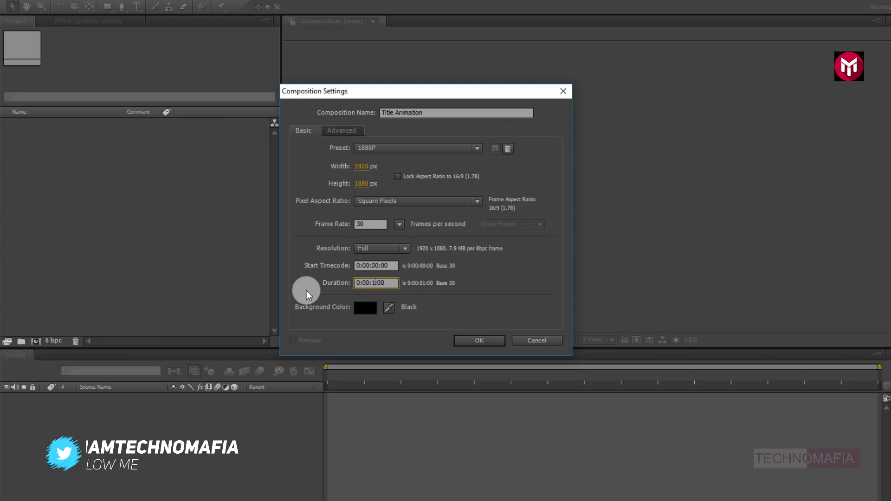
{"action": "type", "text": "04"}
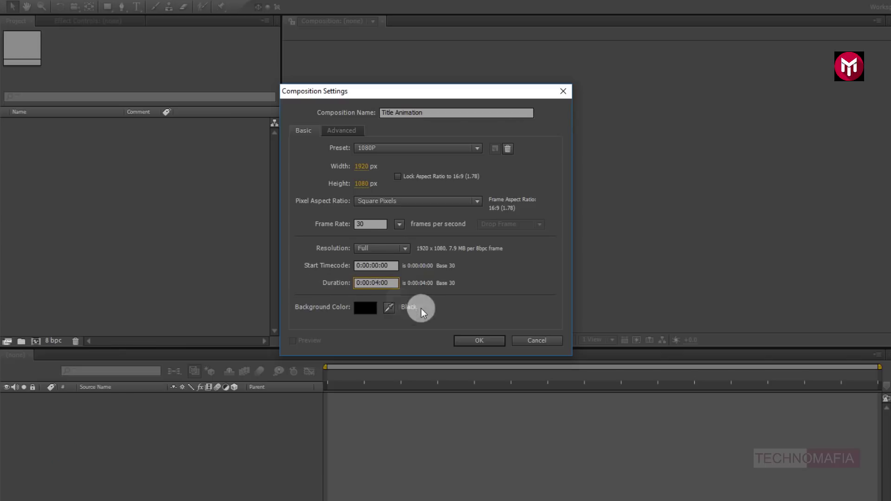
{"action": "left_click", "coordinate": [465, 339]}
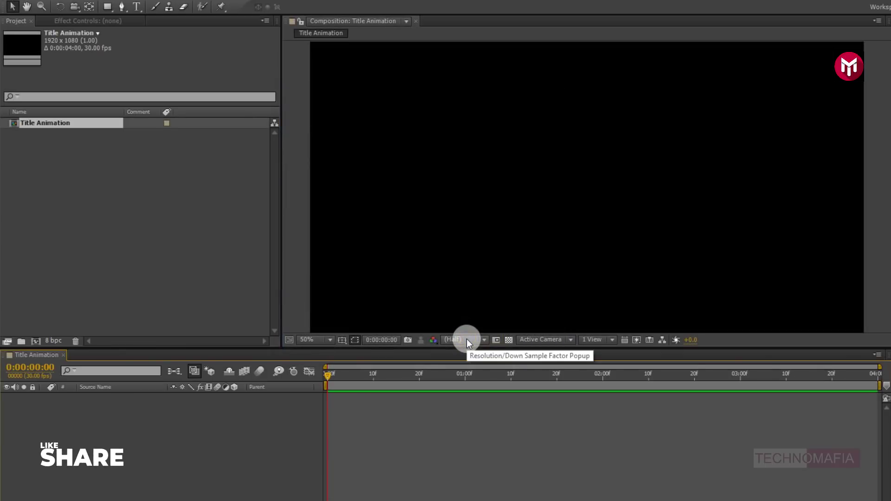
Add a new full-frame solid layer to the composition.
{"action": "right_click", "coordinate": [102, 415]}
{"action": "mouse_move", "coordinate": [155, 420]}
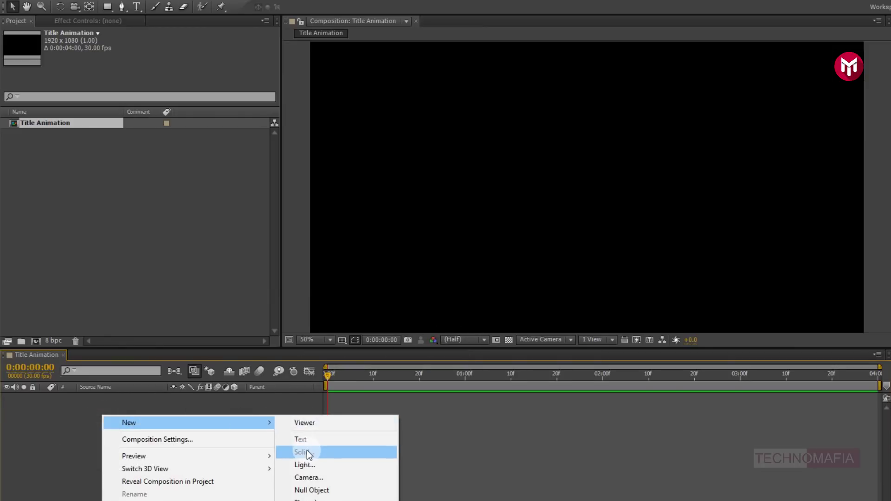
{"action": "left_click", "coordinate": [307, 450]}
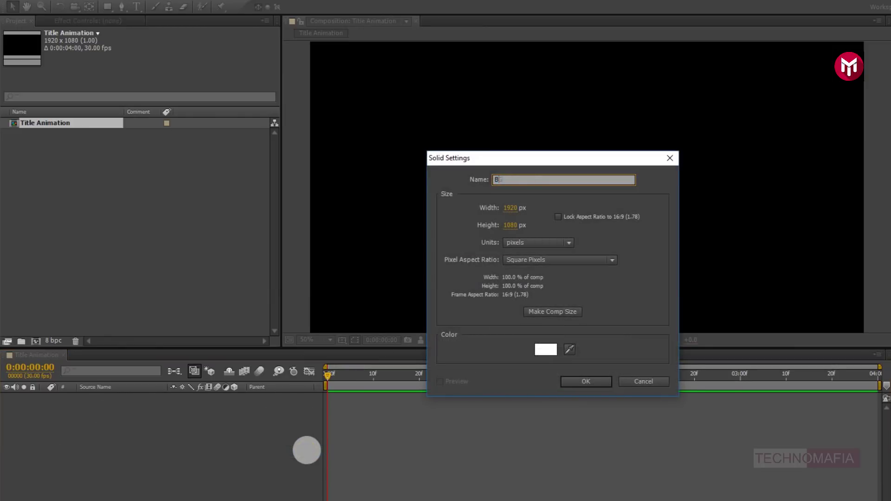
{"action": "left_click", "coordinate": [568, 381]}
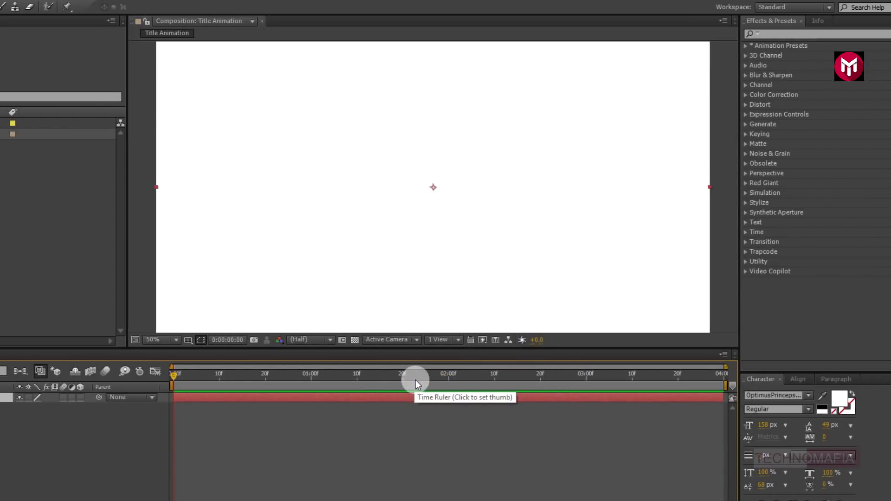
Apply the Fill effect to the solid and set its colour to dark grey #242323.
{"action": "left_click", "coordinate": [775, 35]}
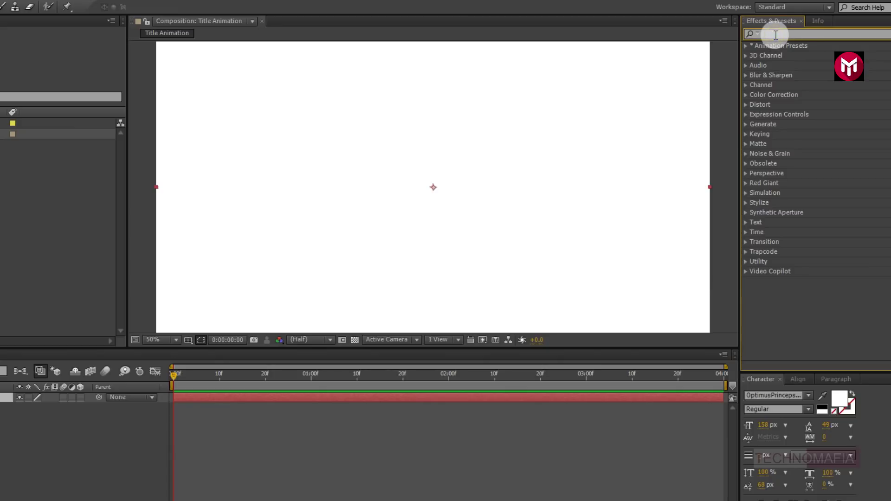
{"action": "type", "text": "fill"}
{"action": "left_click", "coordinate": [784, 107]}
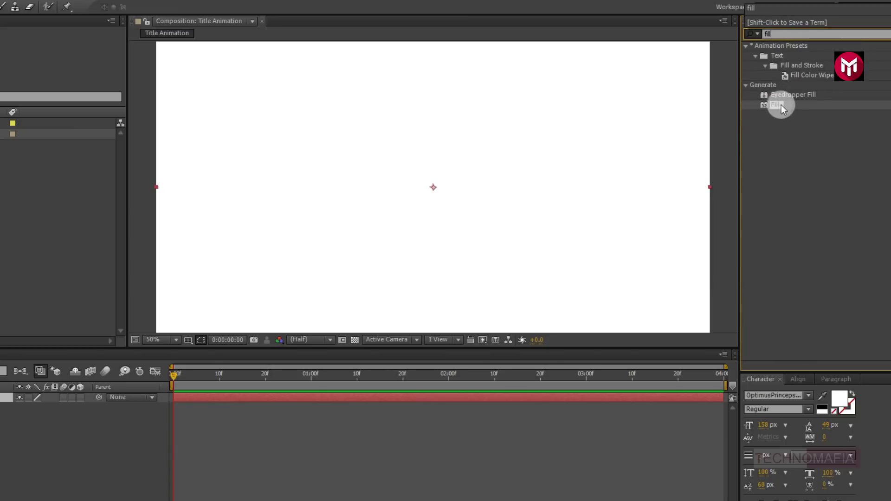
{"action": "double_click", "coordinate": [780, 107]}
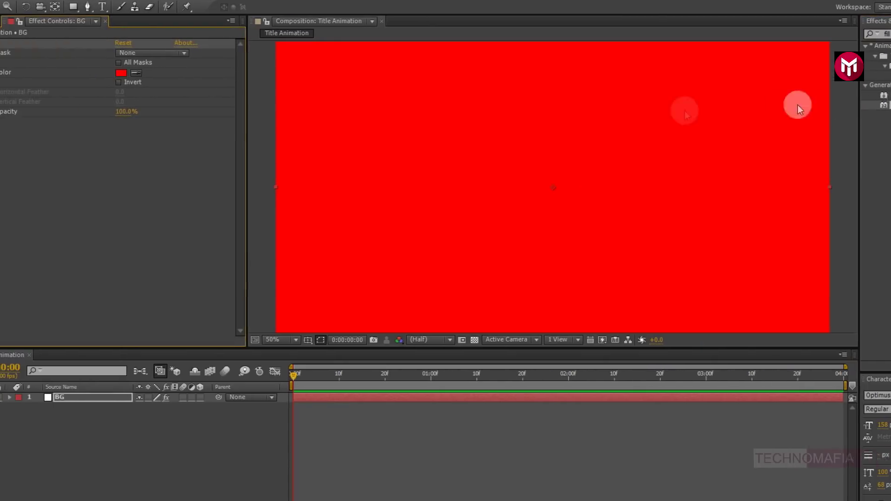
{"action": "left_click", "coordinate": [4, 73]}
{"action": "left_click_drag", "start_coordinate": [126, 322], "coordinate": [123, 349]}
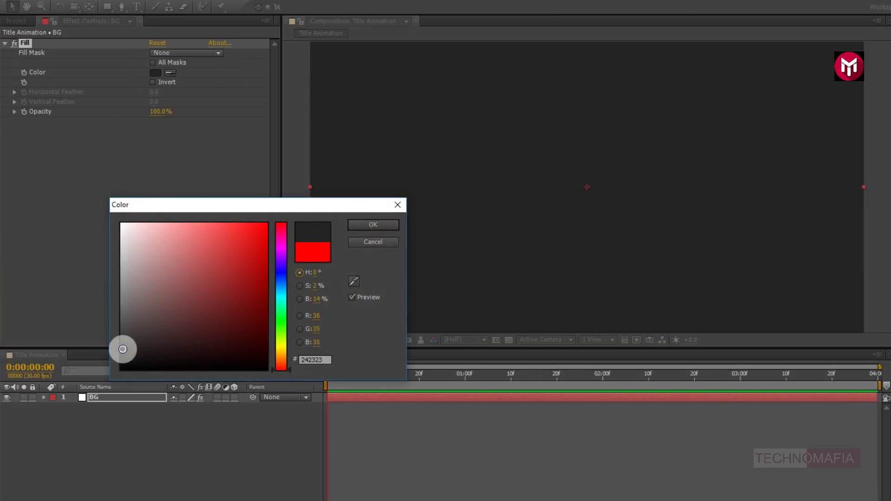
{"action": "left_click", "coordinate": [355, 225]}
Deselect the BG layer and start a new empty text layer in the viewer.
{"action": "left_click", "coordinate": [239, 388]}
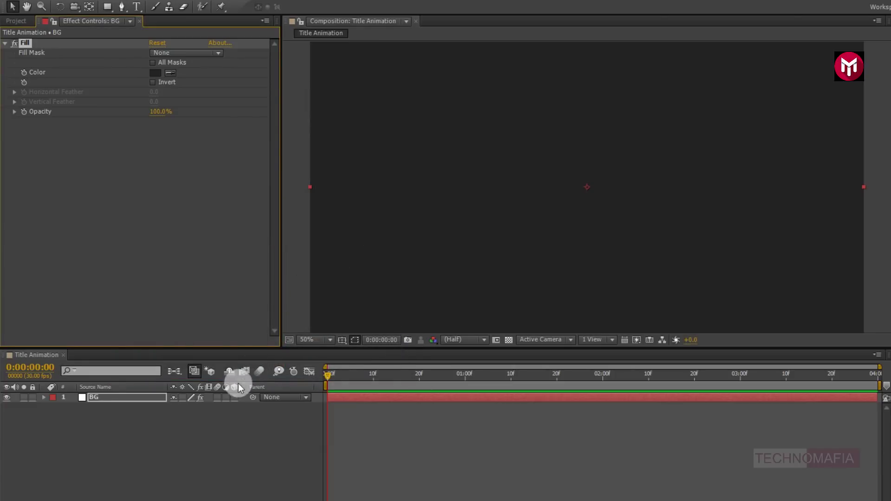
{"action": "left_click", "coordinate": [193, 412]}
{"action": "left_click", "coordinate": [140, 82]}
{"action": "left_click", "coordinate": [136, 7]}
{"action": "left_click", "coordinate": [526, 181]}
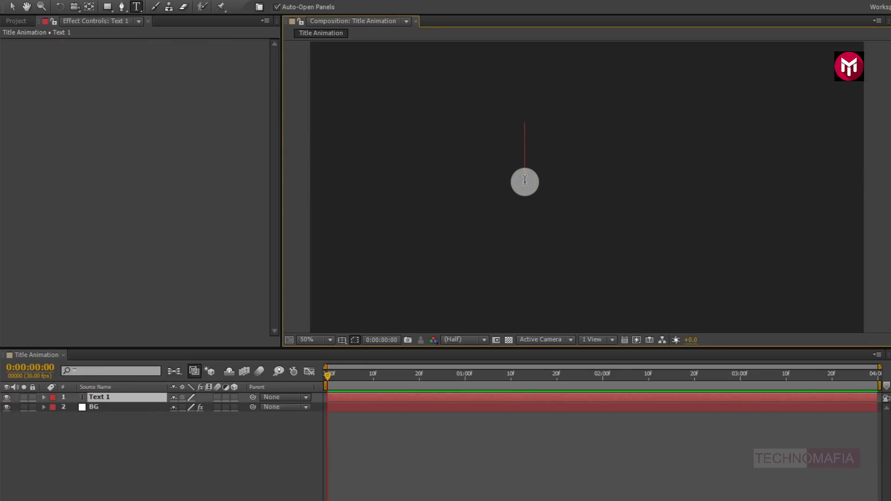
Enter the title 'TEchnomafia', centre it horizontally and vertically, and view at 100%.
{"action": "type", "text": "TEchnomaf"}
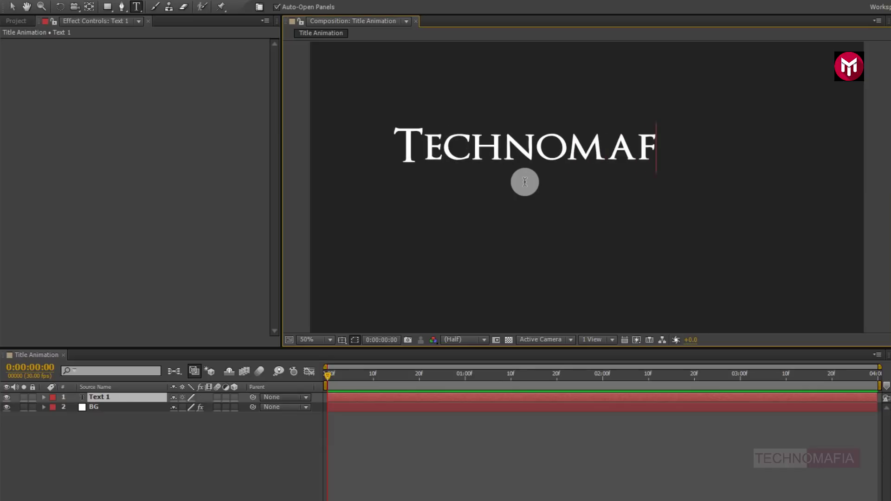
{"action": "type", "text": "ia"}
{"action": "key", "text": "KP_Enter"}
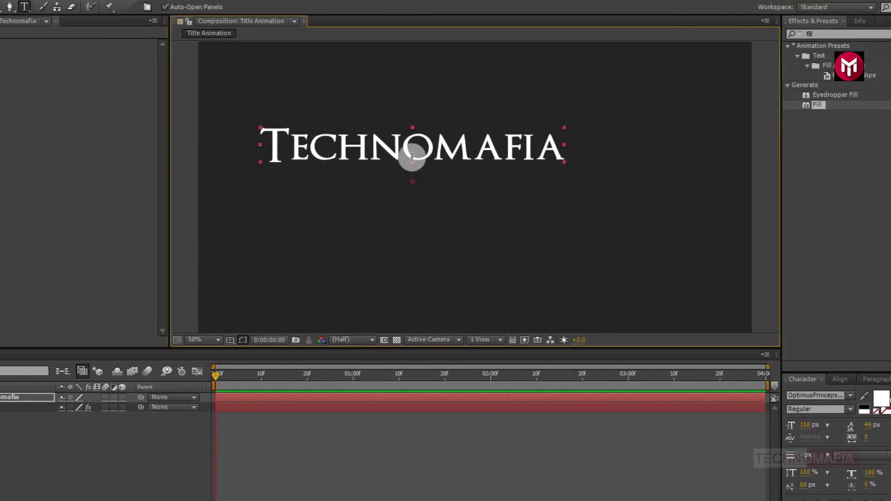
{"action": "left_click", "coordinate": [798, 379]}
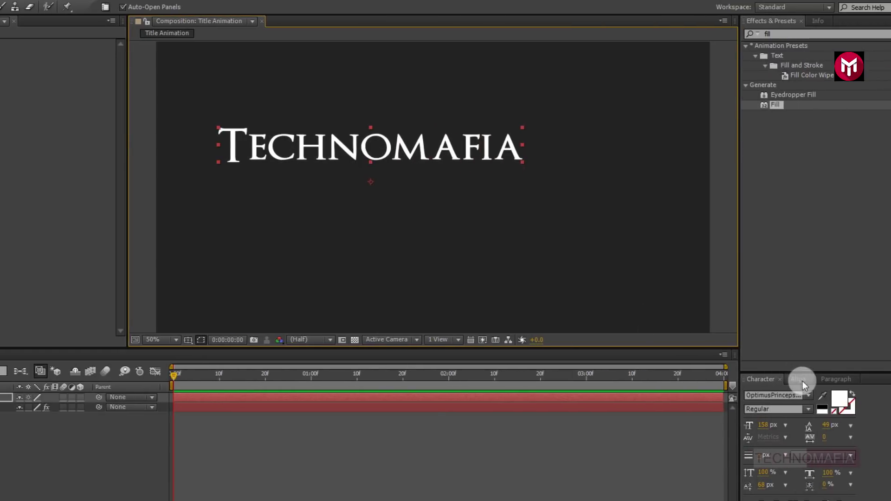
{"action": "left_click", "coordinate": [770, 406]}
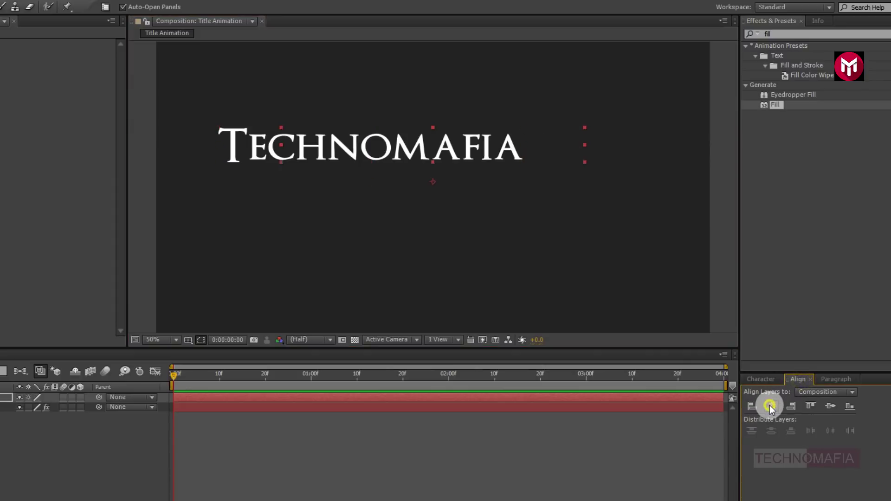
{"action": "left_click", "coordinate": [833, 407]}
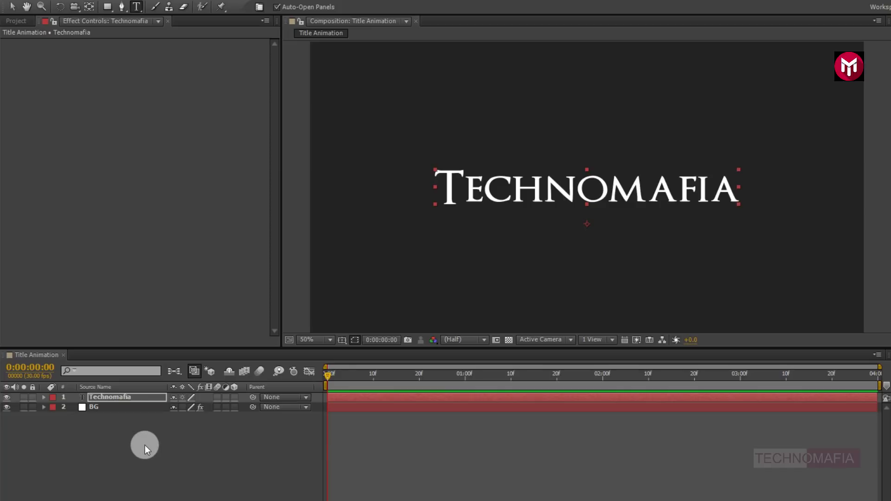
{"action": "left_click", "coordinate": [136, 399]}
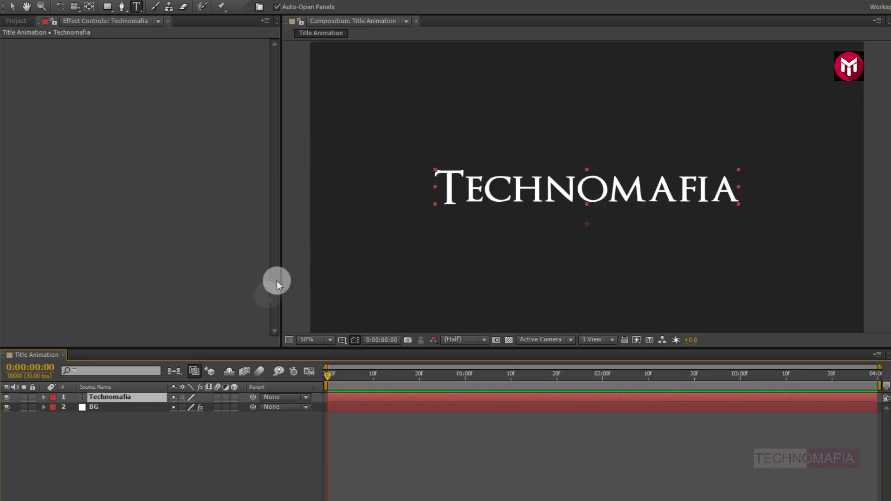
{"action": "key", "text": "slash"}
Zoom in and draw a closed Pen mask around the top of the T on the Technomafia layer.
{"action": "left_click_drag", "start_coordinate": [332, 192], "coordinate": [445, 243]}
{"action": "scroll", "coordinate": [446, 243], "scroll_direction": "up", "scroll_amount": 2}
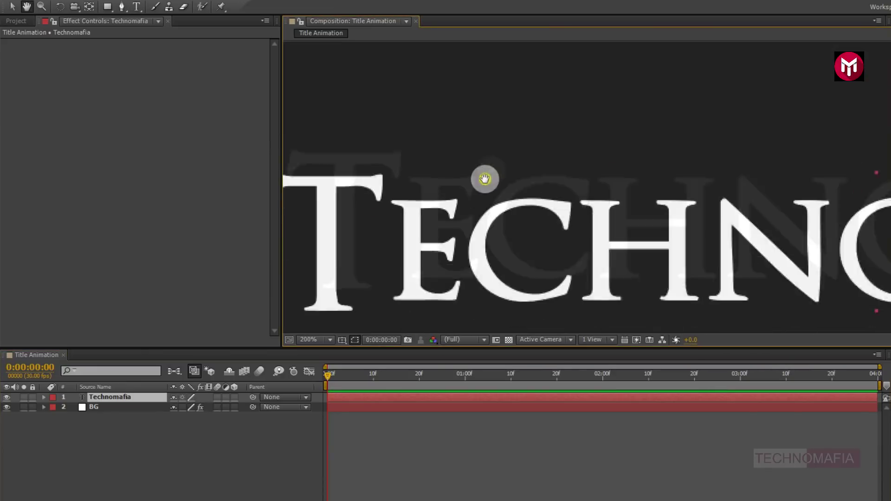
{"action": "left_click", "coordinate": [109, 399]}
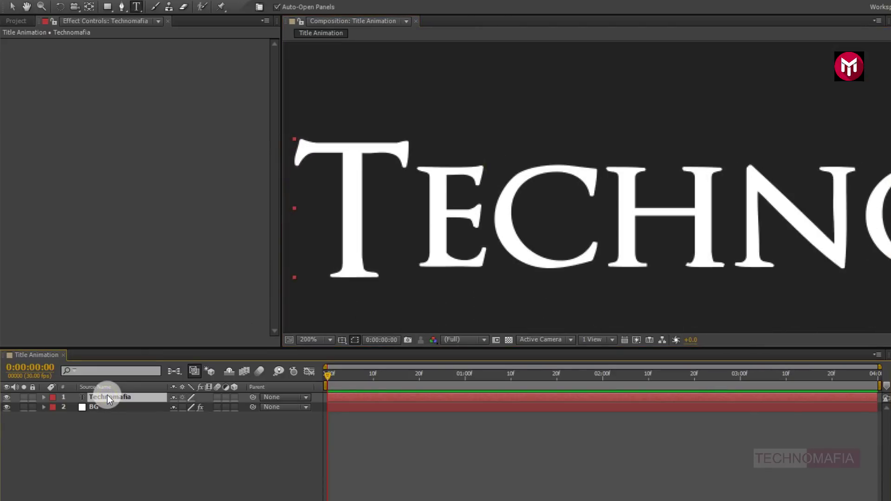
{"action": "left_click", "coordinate": [124, 107]}
{"action": "left_click", "coordinate": [122, 7]}
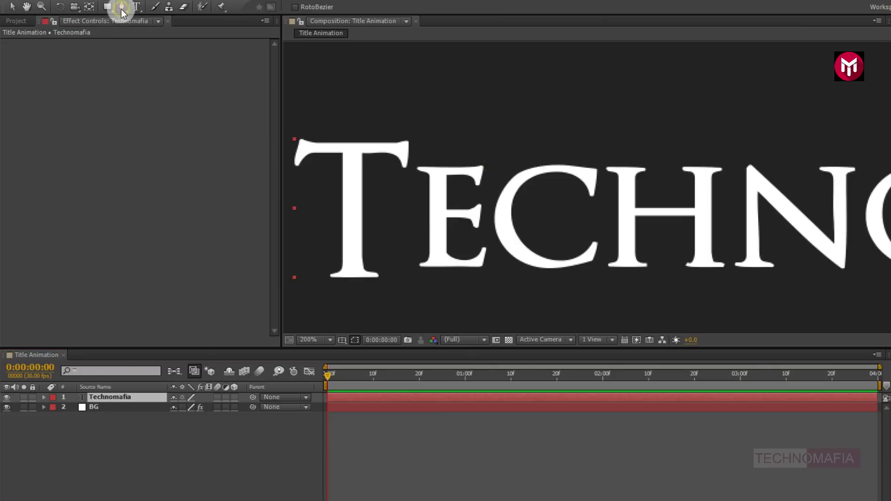
{"action": "left_click", "coordinate": [389, 138]}
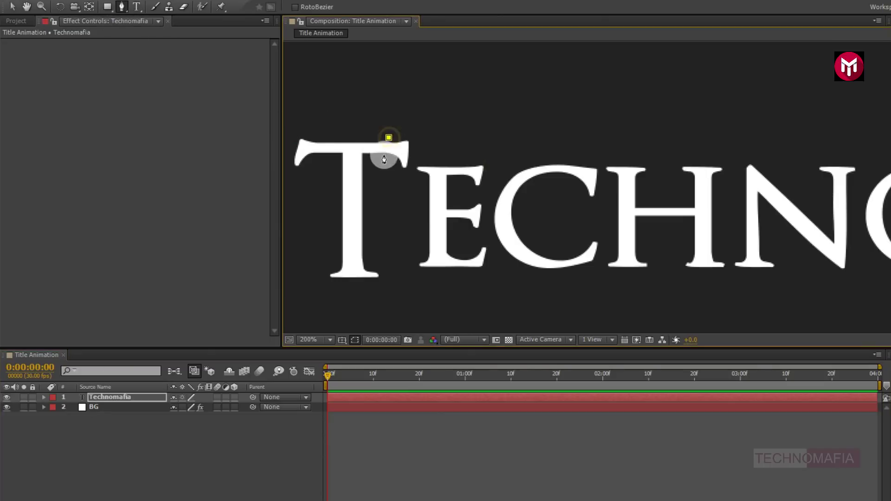
{"action": "left_click", "coordinate": [395, 172]}
{"action": "left_click", "coordinate": [412, 173]}
{"action": "left_click", "coordinate": [420, 150]}
{"action": "left_click", "coordinate": [415, 132]}
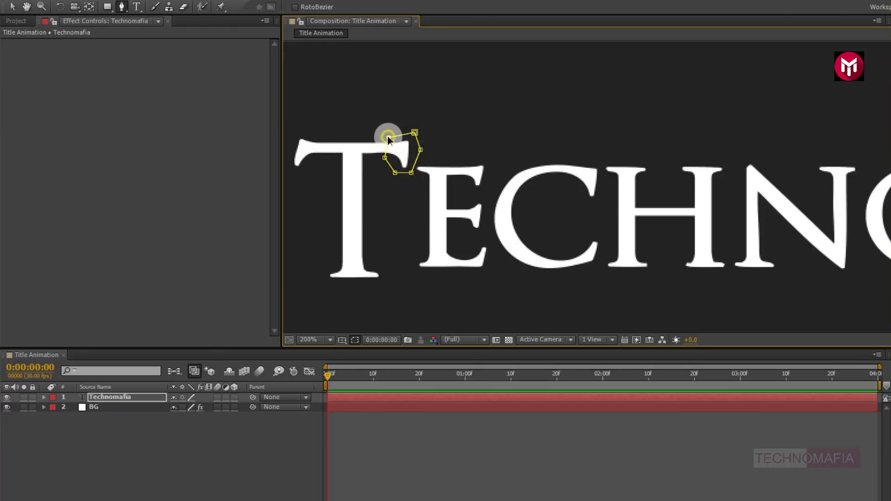
{"action": "left_click", "coordinate": [388, 137]}
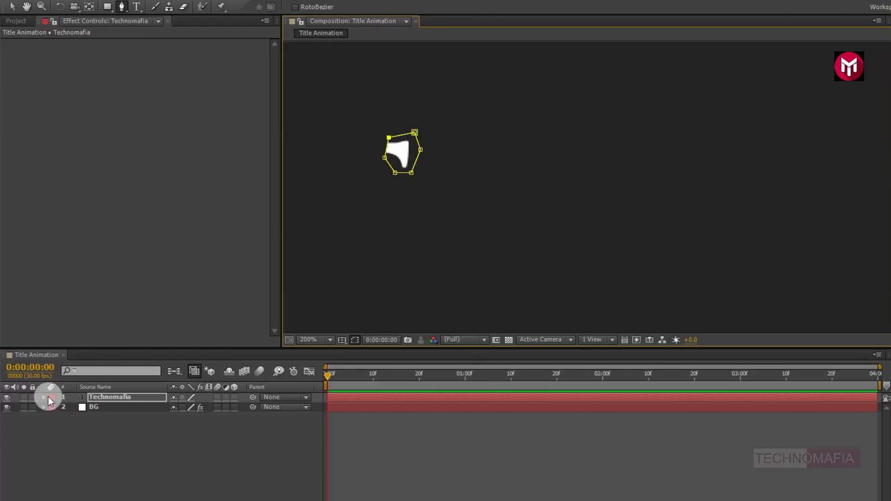
Set Mask 1 to Subtract mode and collapse the layer's properties.
{"action": "left_click", "coordinate": [44, 398]}
{"action": "left_click", "coordinate": [54, 417]}
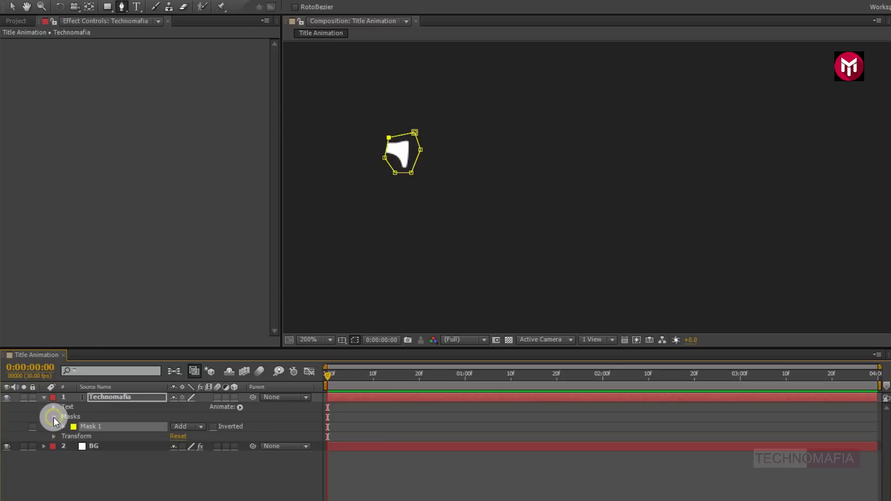
{"action": "left_click", "coordinate": [182, 426]}
{"action": "left_click", "coordinate": [203, 465]}
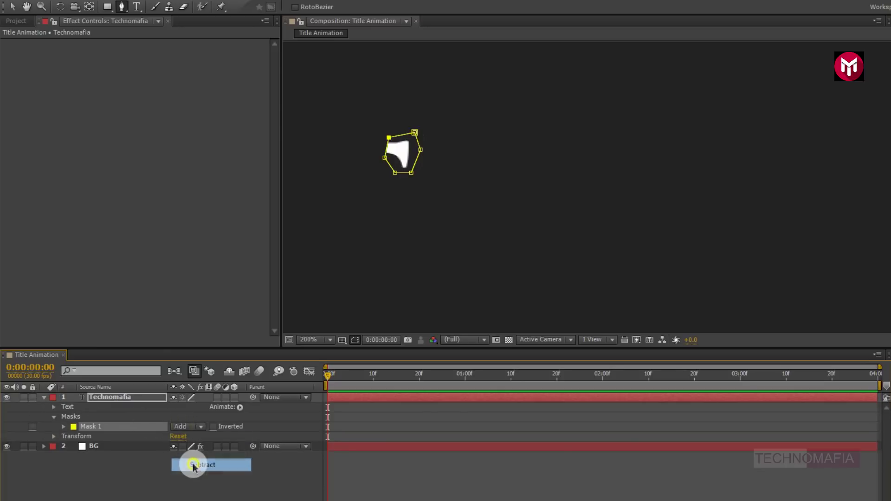
{"action": "left_click", "coordinate": [170, 473]}
{"action": "left_click", "coordinate": [87, 436]}
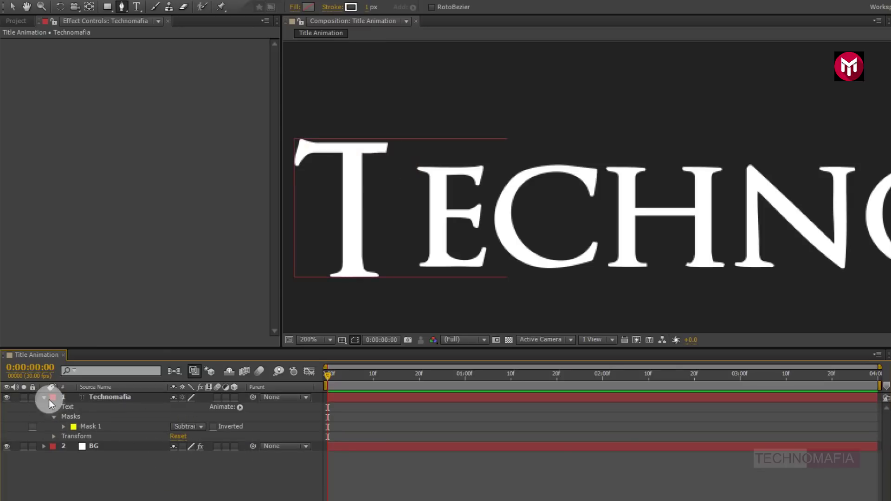
{"action": "left_click", "coordinate": [44, 398]}
{"action": "left_click", "coordinate": [108, 424]}
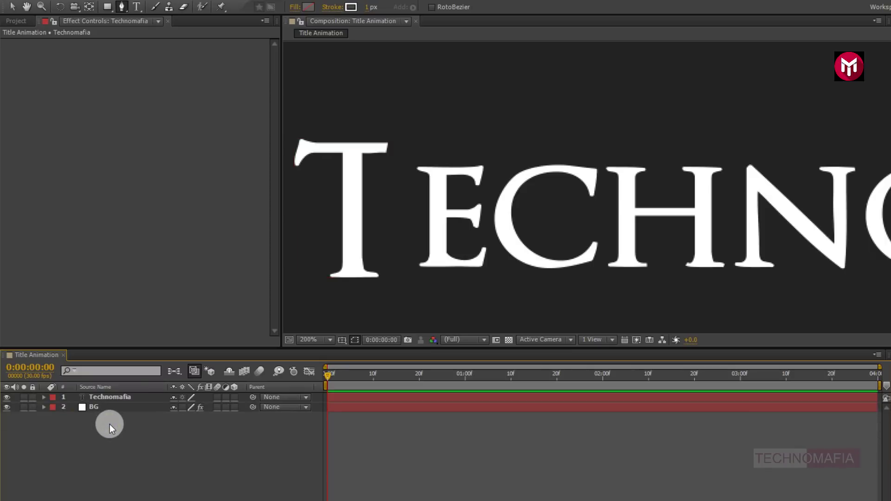
Add a white solid named Shape, move it below Technomafia, and hide it.
{"action": "right_click", "coordinate": [110, 424]}
{"action": "mouse_move", "coordinate": [140, 431]}
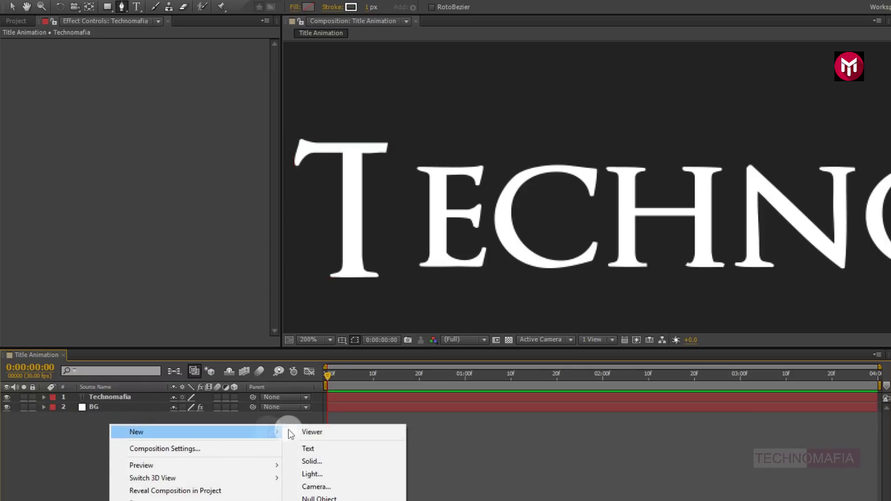
{"action": "left_click", "coordinate": [311, 462]}
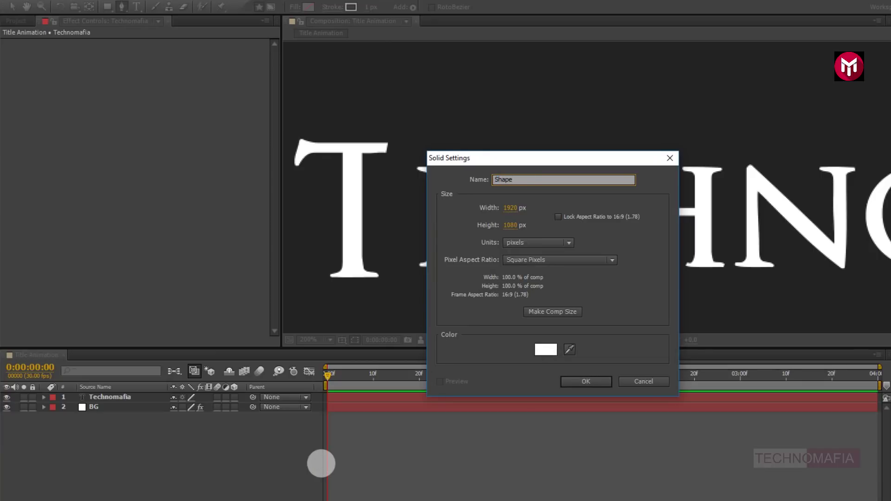
{"action": "left_click", "coordinate": [575, 382]}
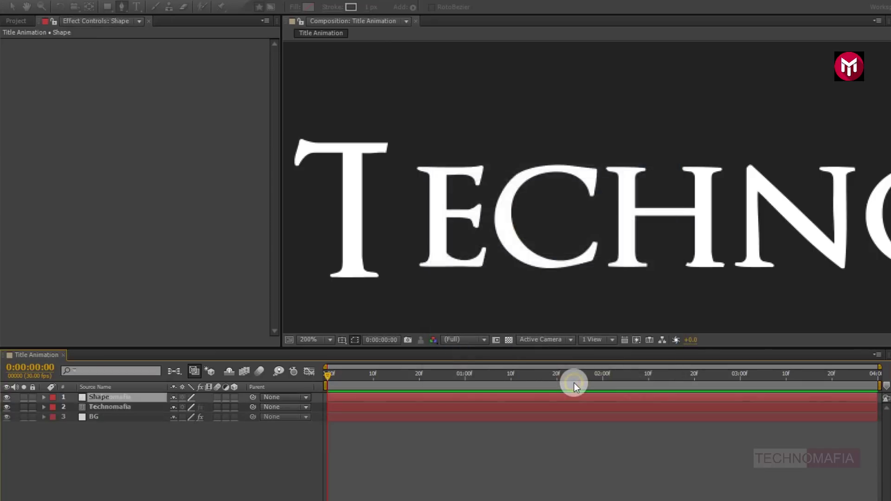
{"action": "left_click", "coordinate": [90, 397]}
{"action": "left_click_drag", "start_coordinate": [94, 404], "coordinate": [96, 408]}
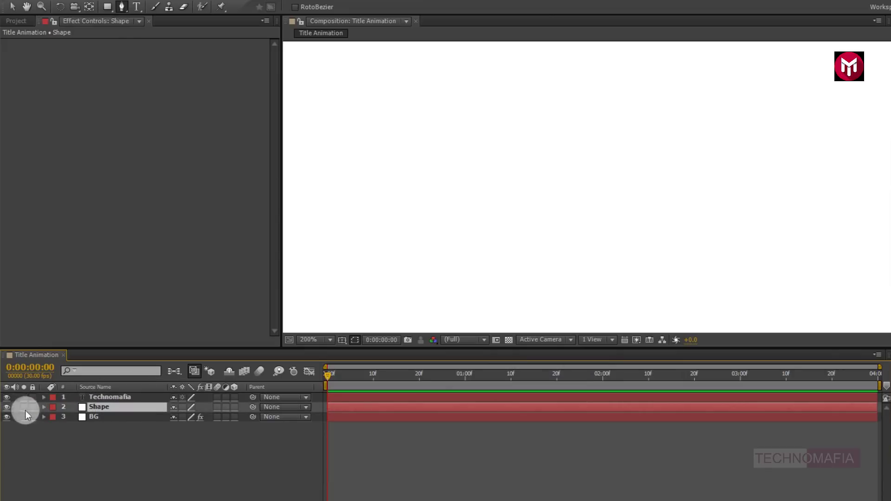
{"action": "left_click", "coordinate": [7, 407]}
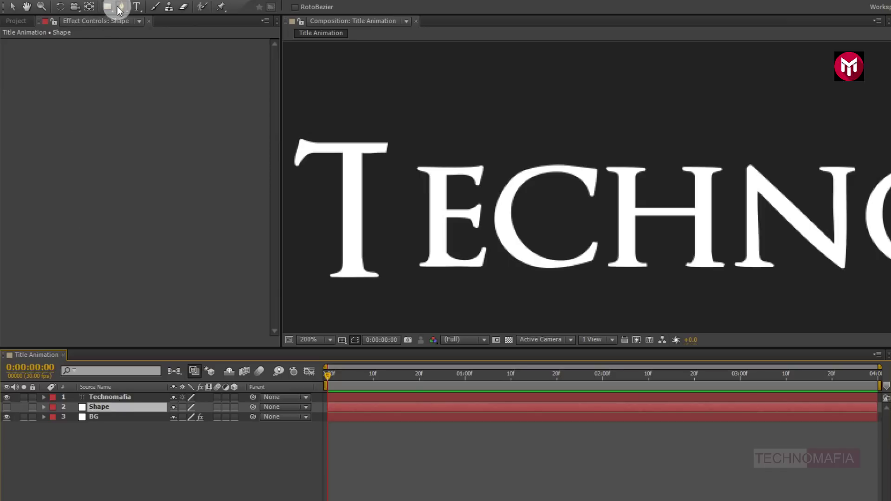
Draw the Shape layer's mask path along the top of TECHNOMAFIA, from the T past MAFIA and back.
{"action": "left_click", "coordinate": [382, 152]}
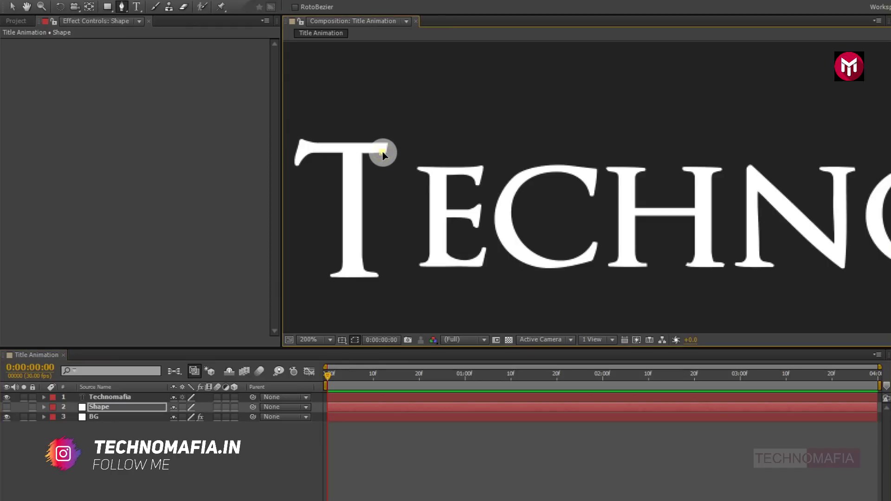
{"action": "key", "text": "space"}
{"action": "left_click_drag", "start_coordinate": [563, 155], "coordinate": [364, 163]}
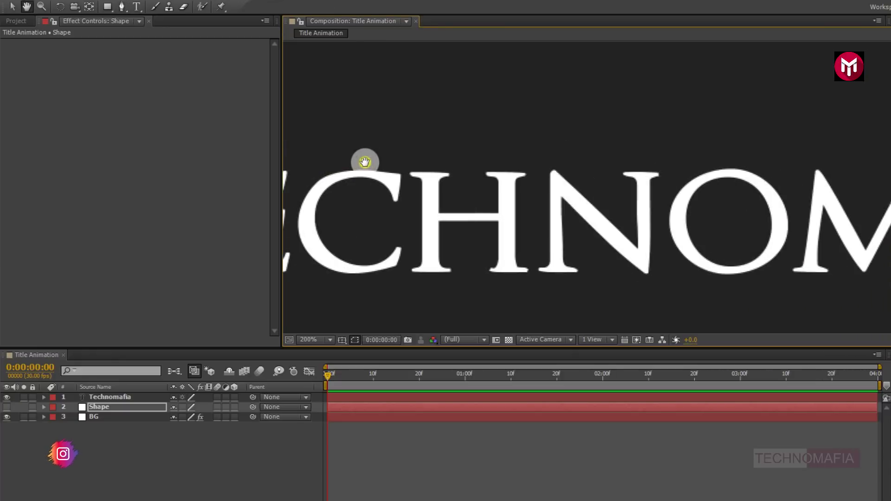
{"action": "left_click_drag", "start_coordinate": [712, 163], "coordinate": [487, 159]}
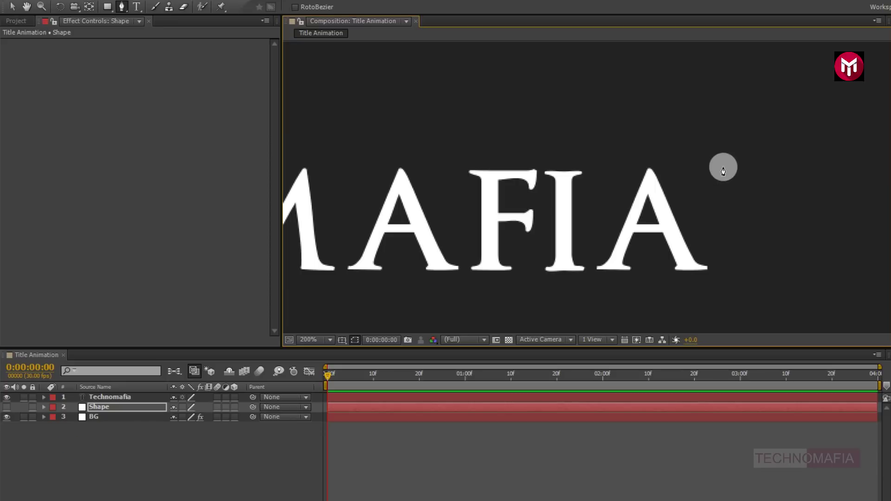
{"action": "left_click", "coordinate": [723, 155]}
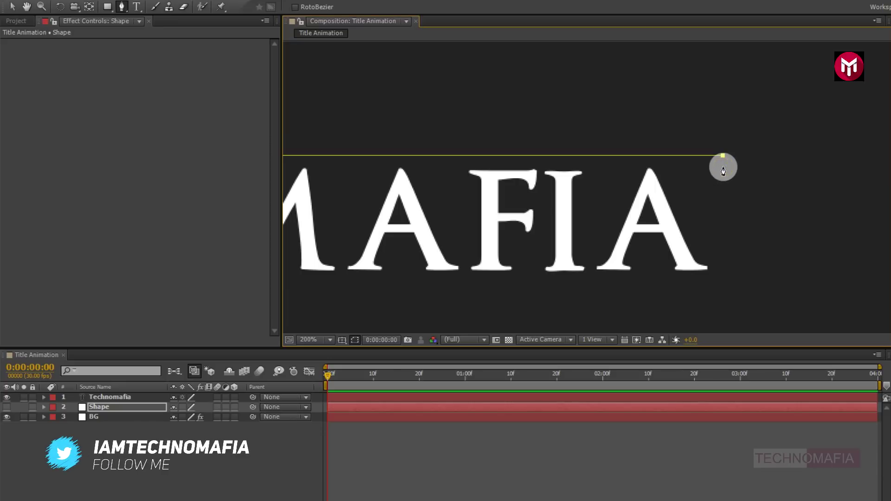
{"action": "key", "text": "comma"}
{"action": "left_click_drag", "start_coordinate": [581, 195], "coordinate": [752, 193]}
{"action": "key", "text": "comma"}
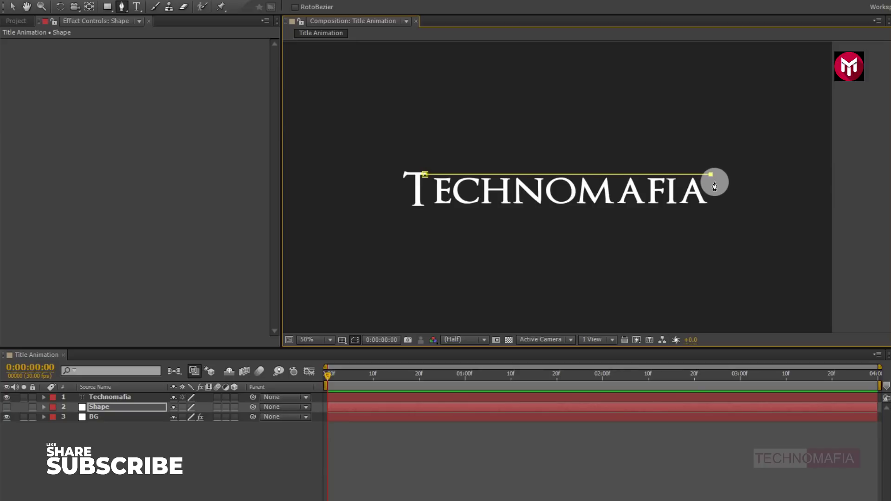
{"action": "left_click", "coordinate": [715, 185]}
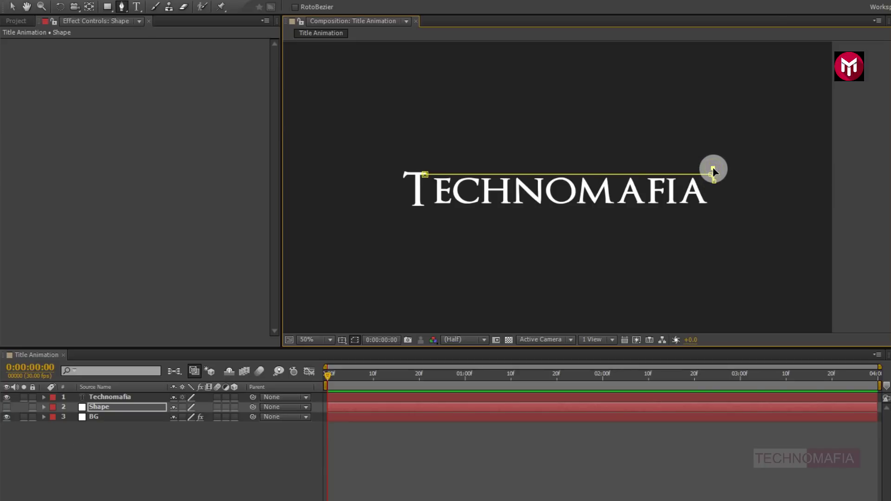
{"action": "left_click", "coordinate": [425, 168]}
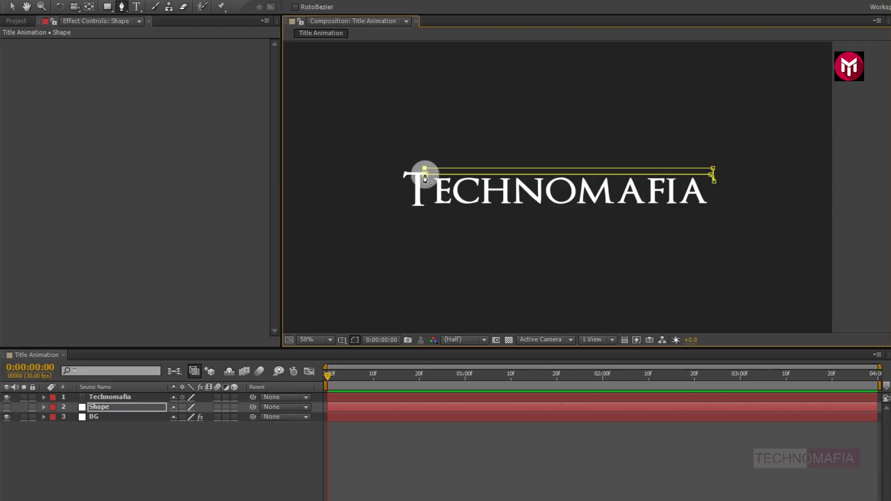
Move the mask's top-left point onto the T's top corner.
{"action": "key", "text": "period"}
{"action": "key", "text": "h"}
{"action": "left_click_drag", "start_coordinate": [377, 192], "coordinate": [534, 223]}
{"action": "key", "text": "period"}
{"action": "key", "text": "g"}
{"action": "key", "text": "period"}
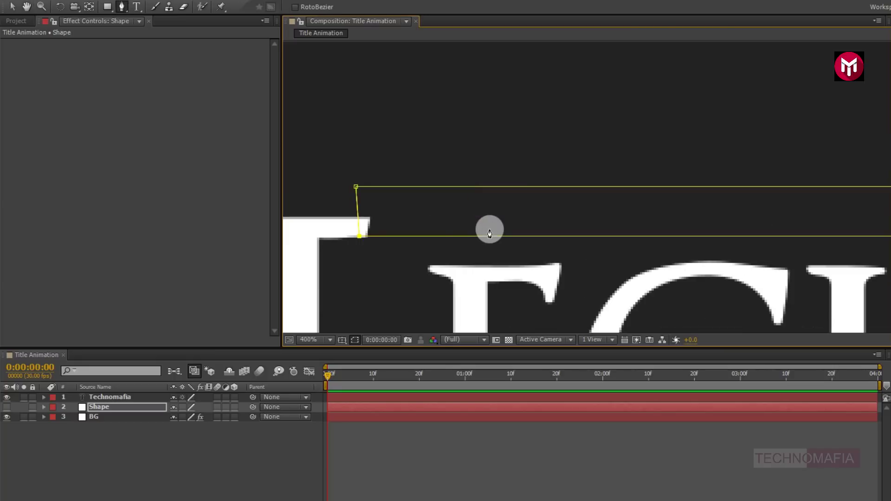
{"action": "left_click_drag", "start_coordinate": [409, 221], "coordinate": [562, 211]}
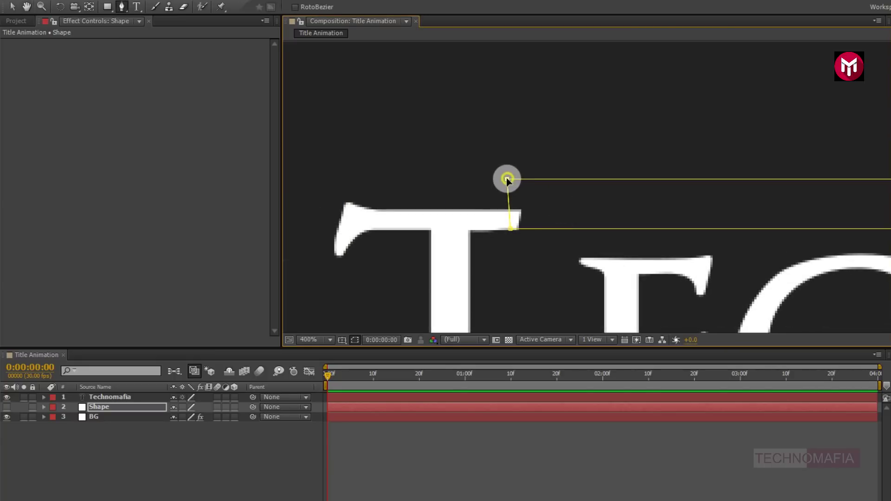
{"action": "left_click_drag", "start_coordinate": [506, 180], "coordinate": [514, 213]}
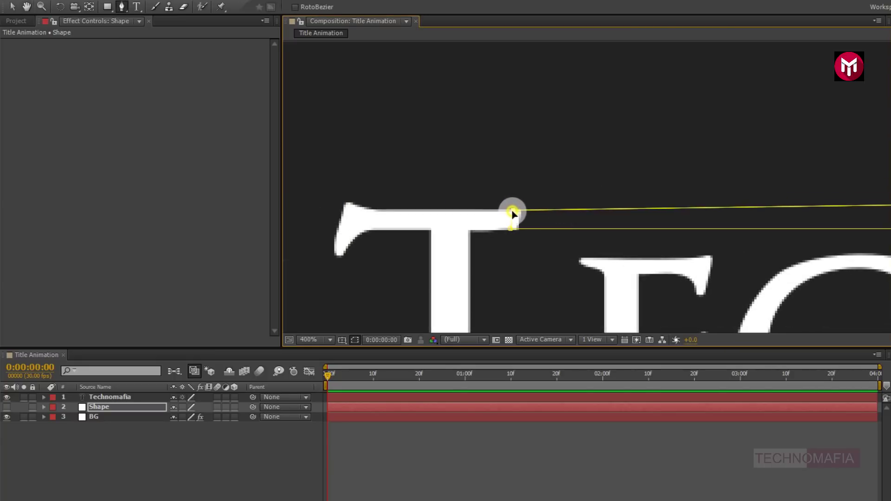
Pull the top-right point down and nudge the bottom point to form the angled right tip.
{"action": "key", "text": "h"}
{"action": "left_click_drag", "start_coordinate": [740, 223], "coordinate": [338, 205]}
{"action": "left_click_drag", "start_coordinate": [748, 189], "coordinate": [382, 196]}
{"action": "left_click_drag", "start_coordinate": [827, 218], "coordinate": [398, 218]}
{"action": "left_click_drag", "start_coordinate": [793, 201], "coordinate": [336, 205]}
{"action": "key", "text": "g"}
{"action": "left_click_drag", "start_coordinate": [724, 179], "coordinate": [730, 205]}
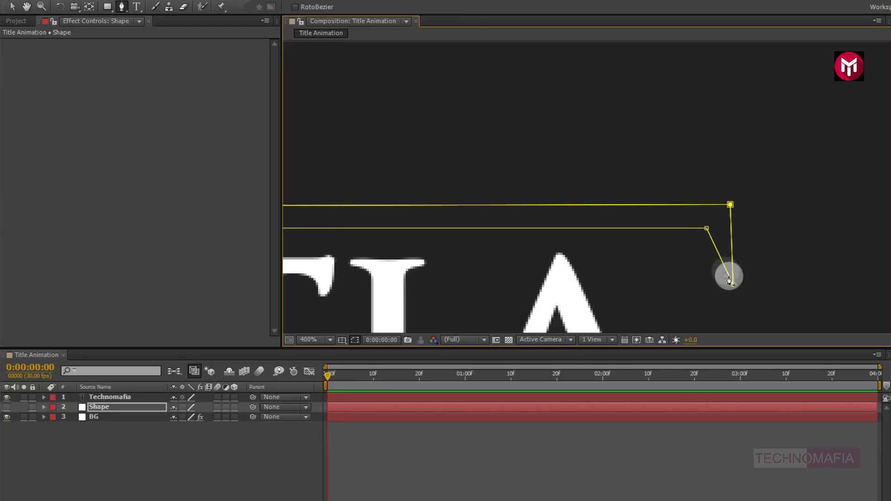
{"action": "left_click_drag", "start_coordinate": [734, 286], "coordinate": [733, 284]}
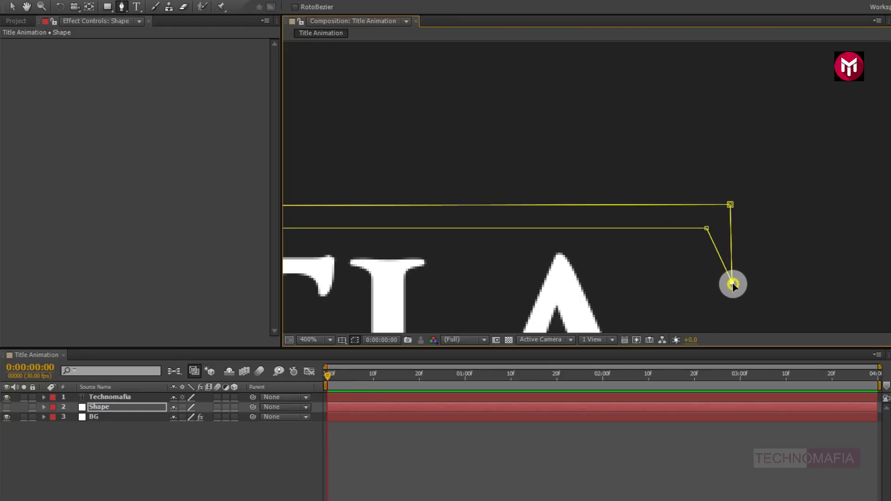
Make the Shape layer visible, inspect the white bar, and reselect the Shape layer.
{"action": "key", "text": "comma"}
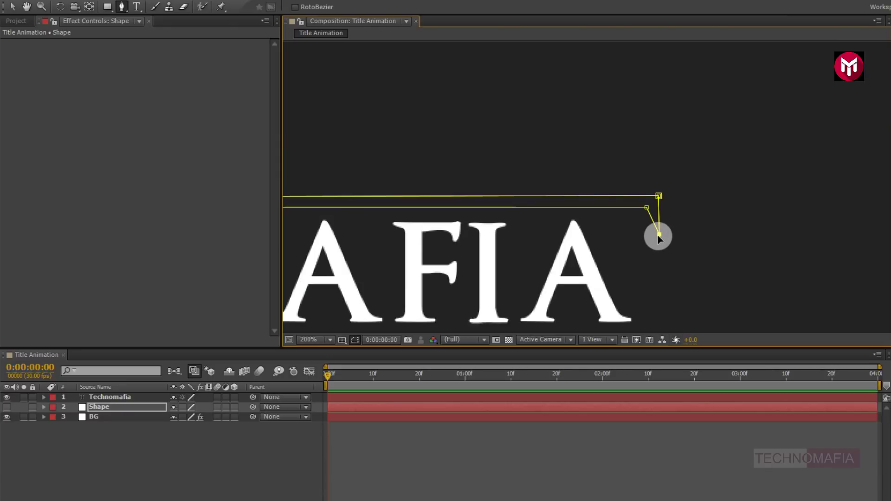
{"action": "key", "text": "comma"}
{"action": "key", "text": "h"}
{"action": "left_click_drag", "start_coordinate": [578, 249], "coordinate": [733, 273]}
{"action": "left_click_drag", "start_coordinate": [564, 265], "coordinate": [581, 266]}
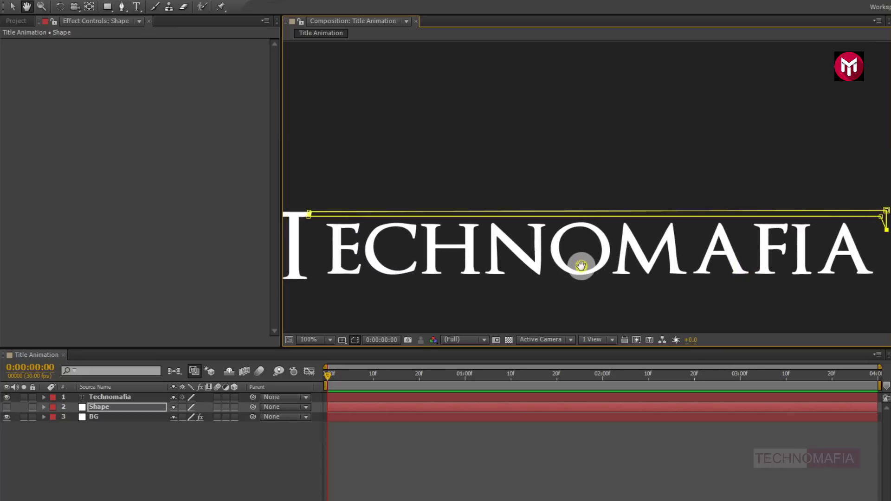
{"action": "left_click", "coordinate": [7, 407]}
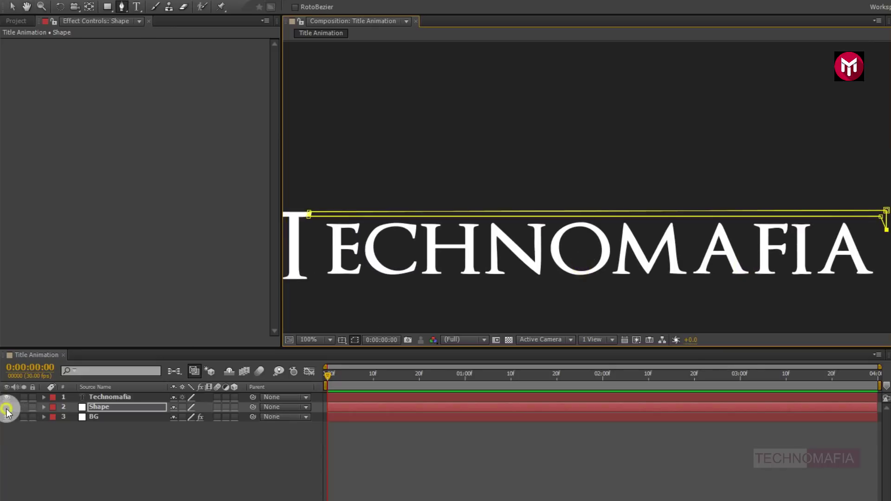
{"action": "key", "text": "g"}
{"action": "left_click", "coordinate": [65, 433]}
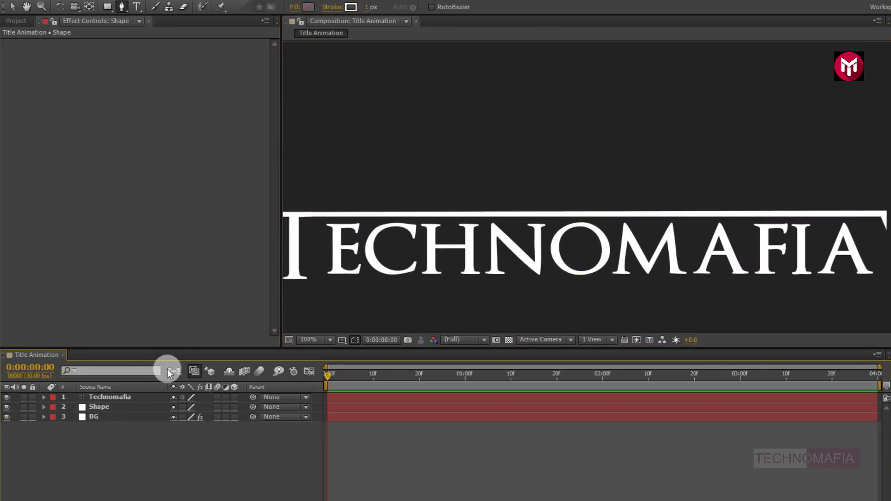
{"action": "scroll", "coordinate": [294, 300], "scroll_direction": "down", "scroll_amount": 2}
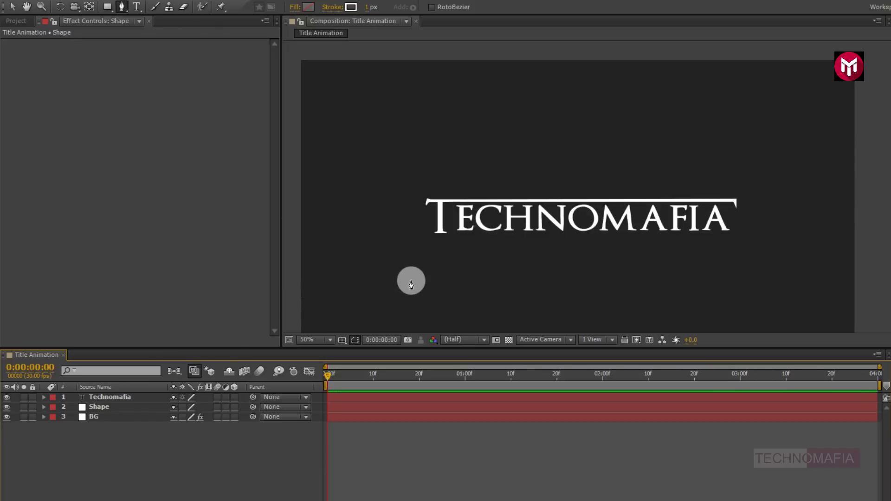
{"action": "scroll", "coordinate": [411, 284], "scroll_direction": "up", "scroll_amount": 2}
{"action": "scroll", "coordinate": [589, 260], "scroll_direction": "up", "scroll_amount": 2}
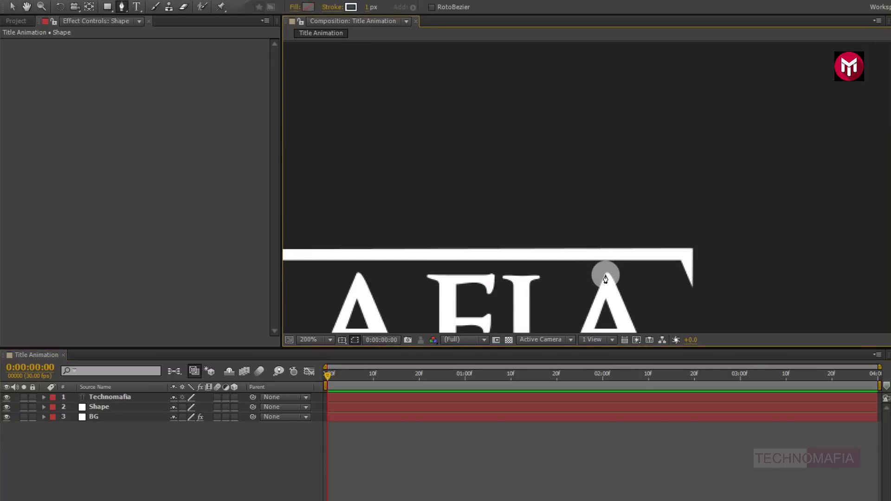
{"action": "left_click_drag", "start_coordinate": [605, 275], "coordinate": [603, 219]}
{"action": "scroll", "coordinate": [603, 219], "scroll_direction": "up", "scroll_amount": 2}
{"action": "left_click", "coordinate": [31, 405]}
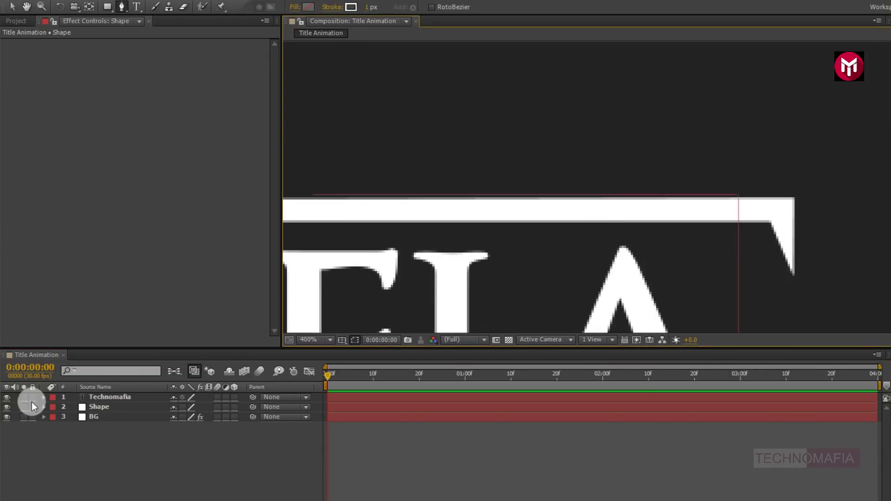
{"action": "left_click", "coordinate": [98, 407]}
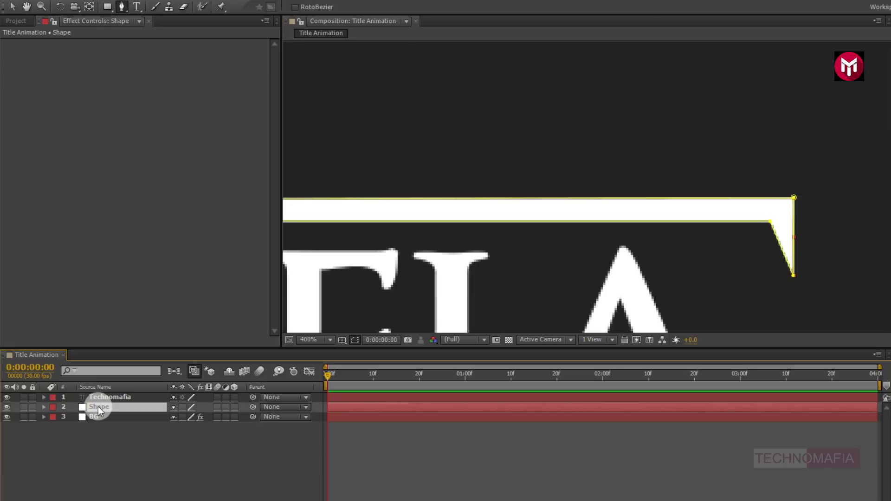
Draw the first vertical stripe mask inside the O of the title.
{"action": "key", "text": "h"}
{"action": "left_click_drag", "start_coordinate": [324, 308], "coordinate": [575, 241]}
{"action": "key", "text": "g"}
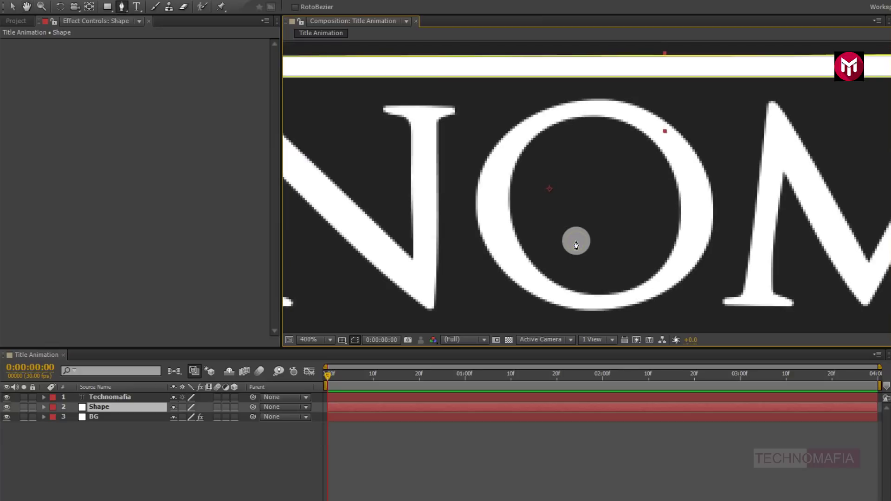
{"action": "left_click", "coordinate": [584, 110]}
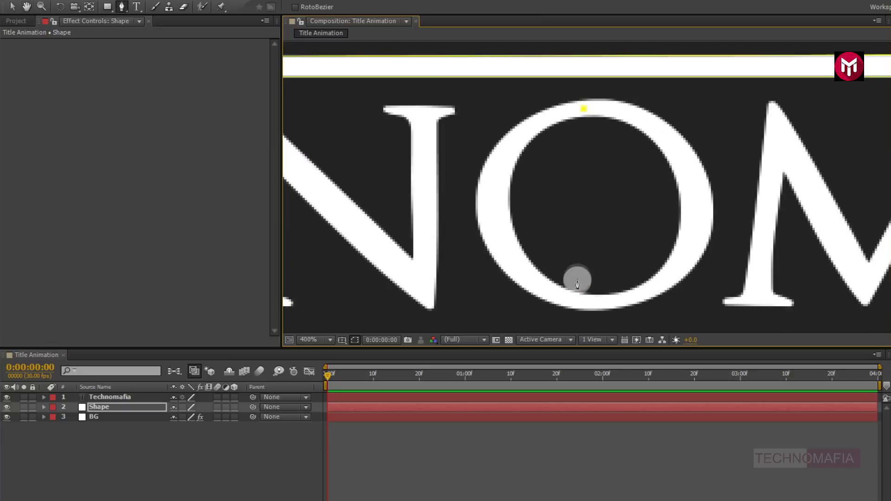
{"action": "left_click", "coordinate": [584, 303]}
{"action": "left_click", "coordinate": [598, 306]}
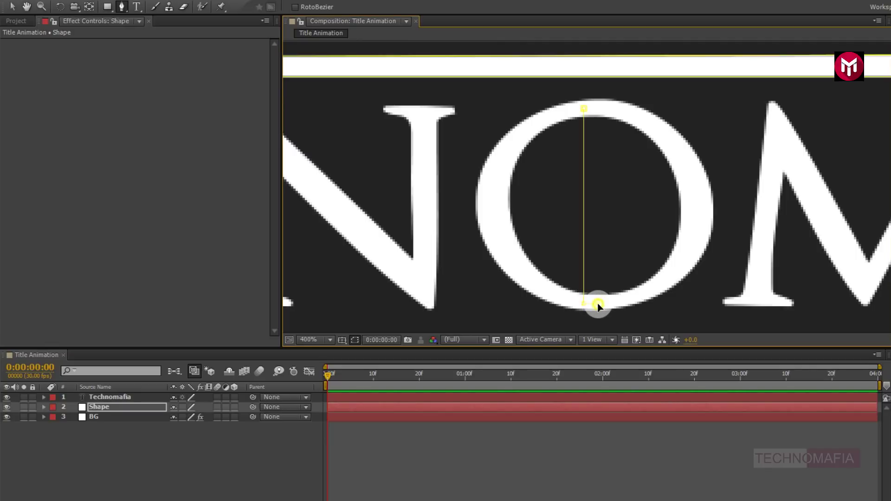
{"action": "left_click", "coordinate": [599, 110]}
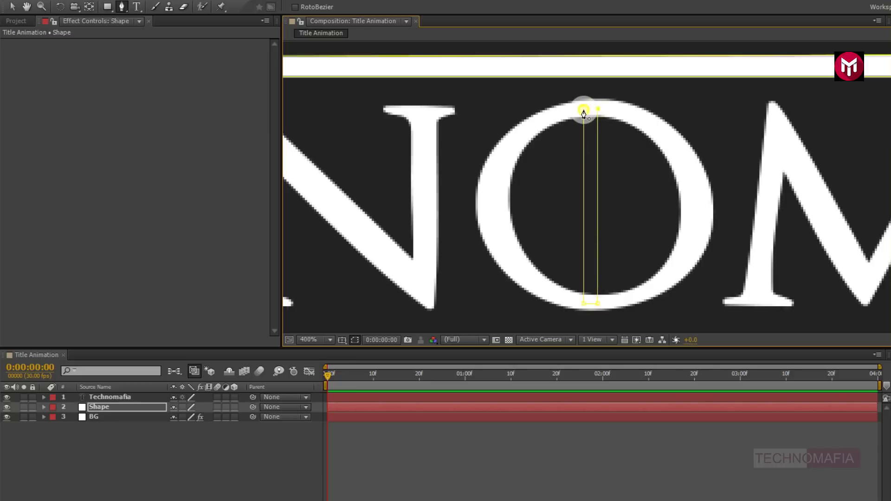
{"action": "left_click", "coordinate": [584, 110]}
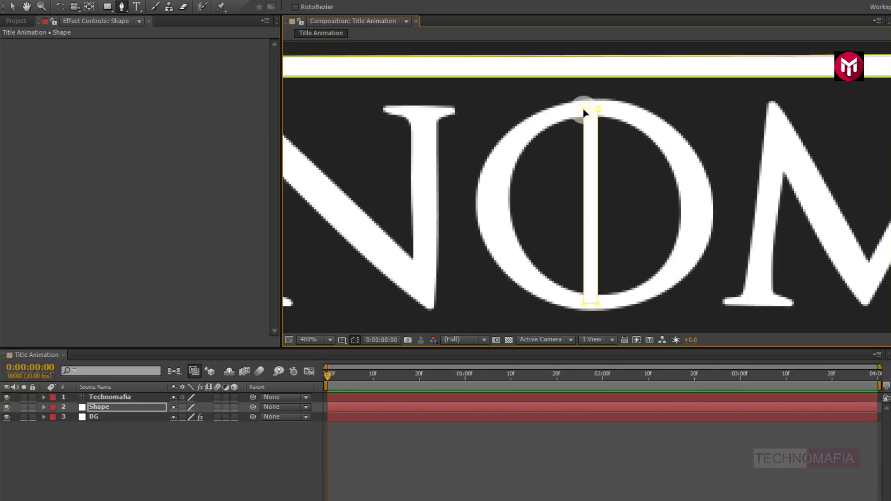
Add a second vertical stripe mask to its right inside the O.
{"action": "left_click", "coordinate": [617, 112]}
{"action": "left_click", "coordinate": [617, 299]}
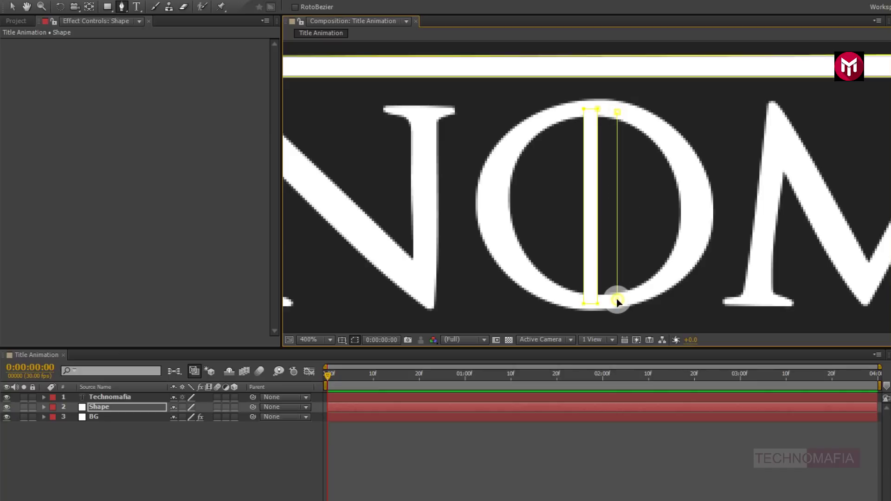
{"action": "left_click", "coordinate": [630, 299]}
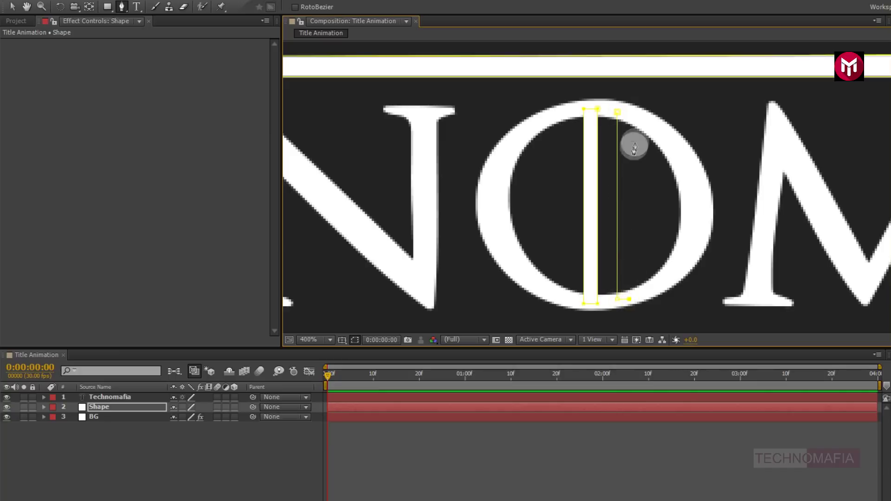
{"action": "left_click", "coordinate": [630, 114]}
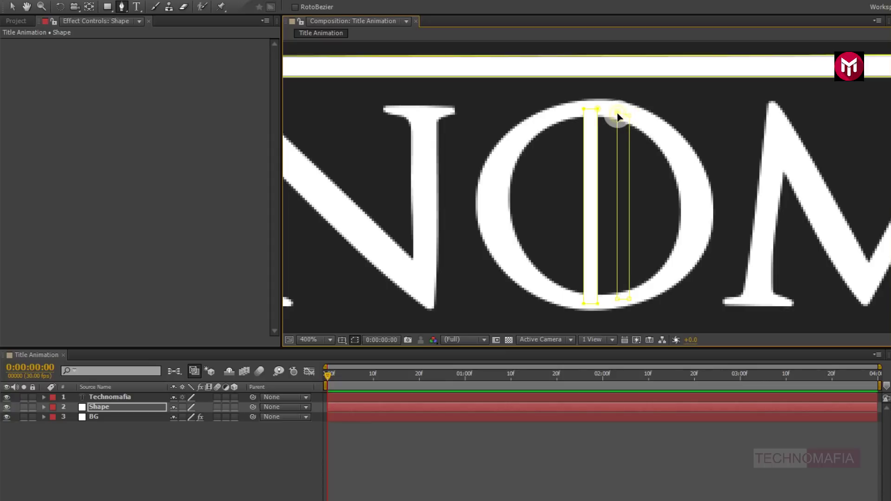
{"action": "left_click", "coordinate": [618, 112]}
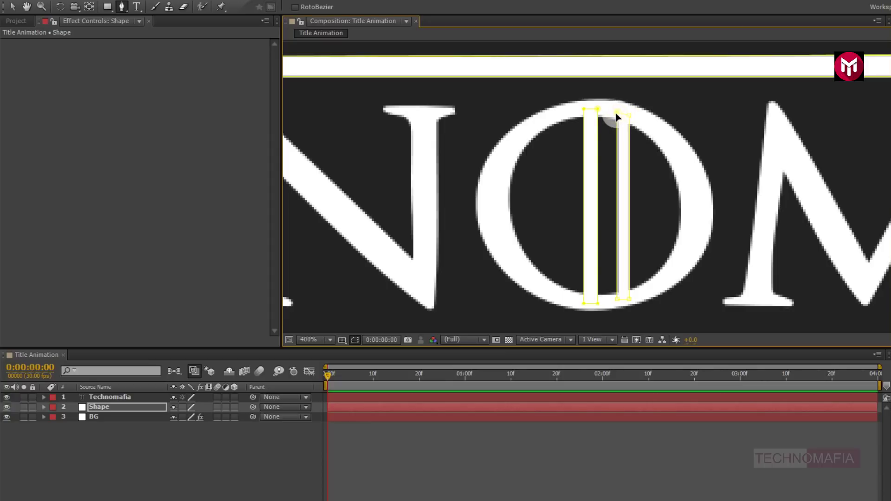
Add a third stripe on the left side of the O and zoom out to 50%.
{"action": "left_click", "coordinate": [566, 112]}
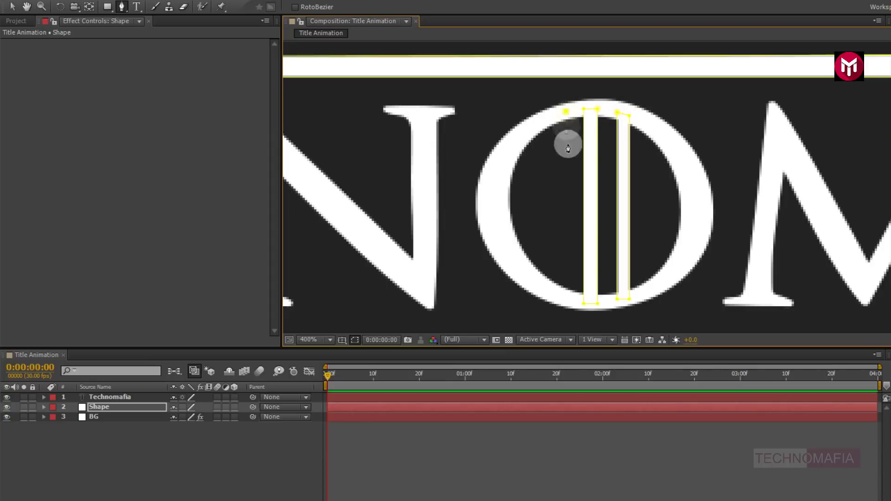
{"action": "left_click", "coordinate": [566, 296]}
{"action": "left_click", "coordinate": [555, 296]}
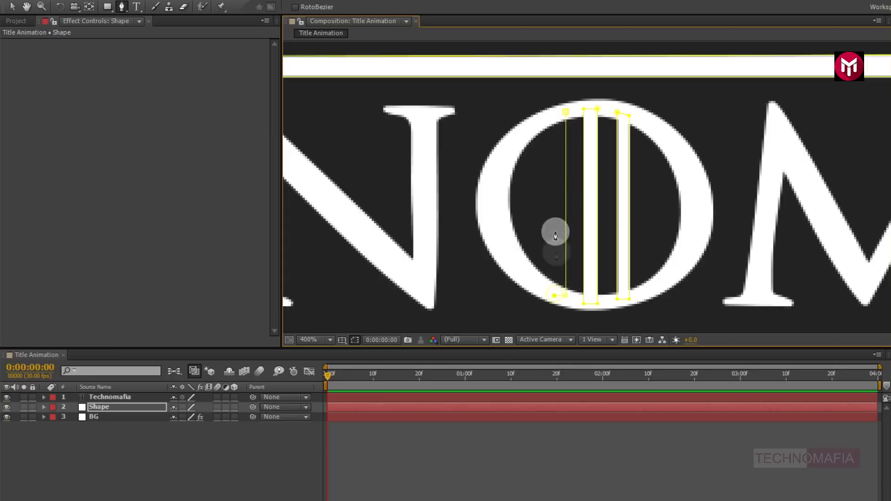
{"action": "left_click", "coordinate": [555, 114]}
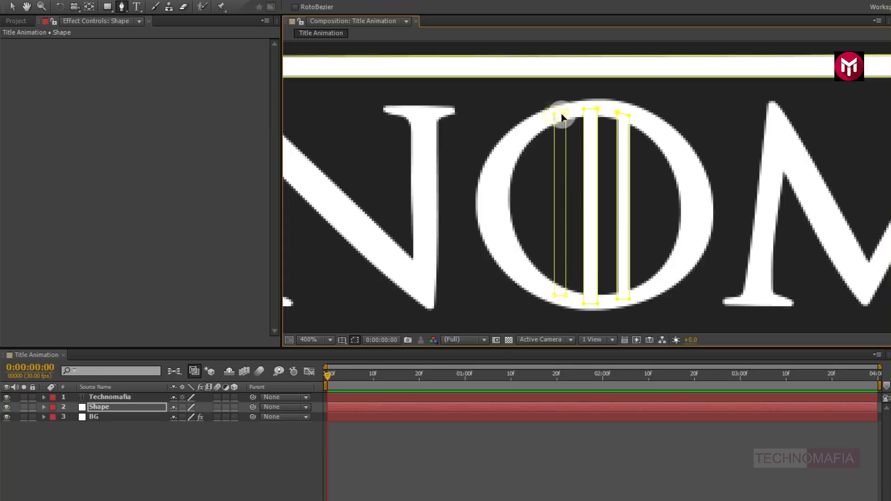
{"action": "left_click", "coordinate": [566, 111]}
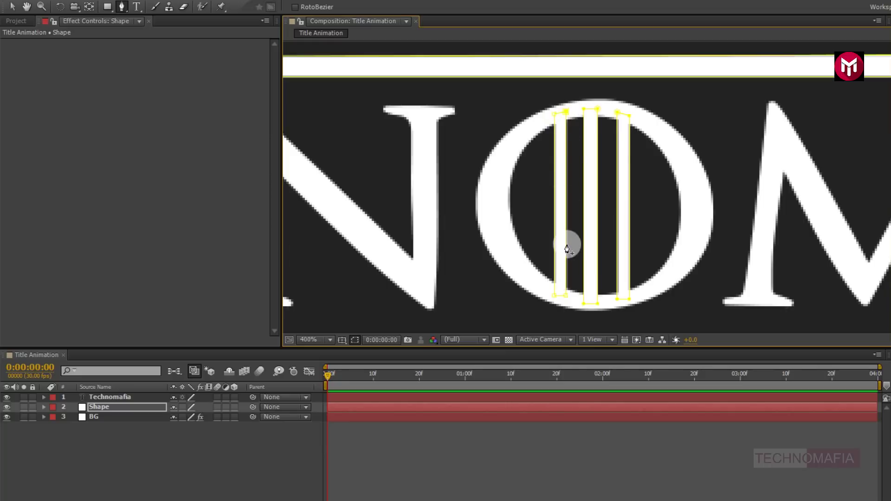
{"action": "key", "text": "comma"}
{"action": "key", "text": "comma"}
{"action": "key", "text": "comma"}
{"action": "key", "text": "comma"}
{"action": "left_click", "coordinate": [274, 450]}
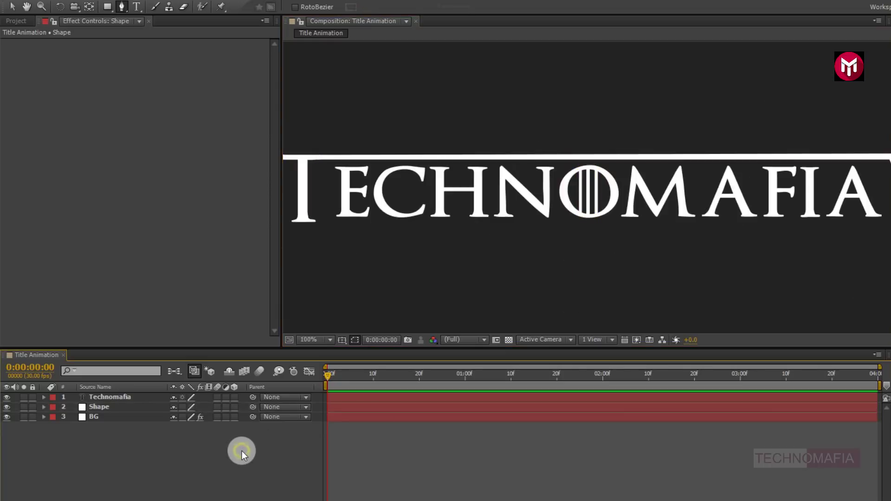
{"action": "key", "text": "comma"}
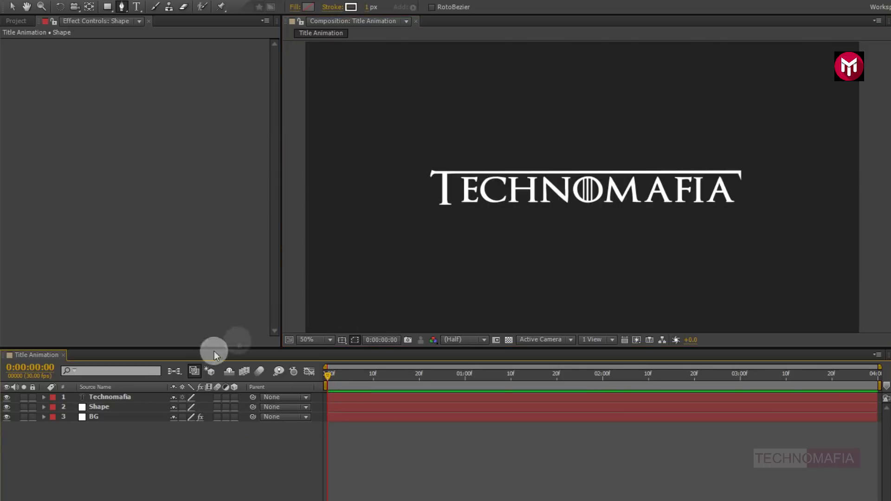
Pre-compose the Technomafia and Shape layers into a nested comp named Text.
{"action": "left_click", "coordinate": [123, 399]}
{"action": "left_click", "coordinate": [115, 406], "text": "ctrl"}
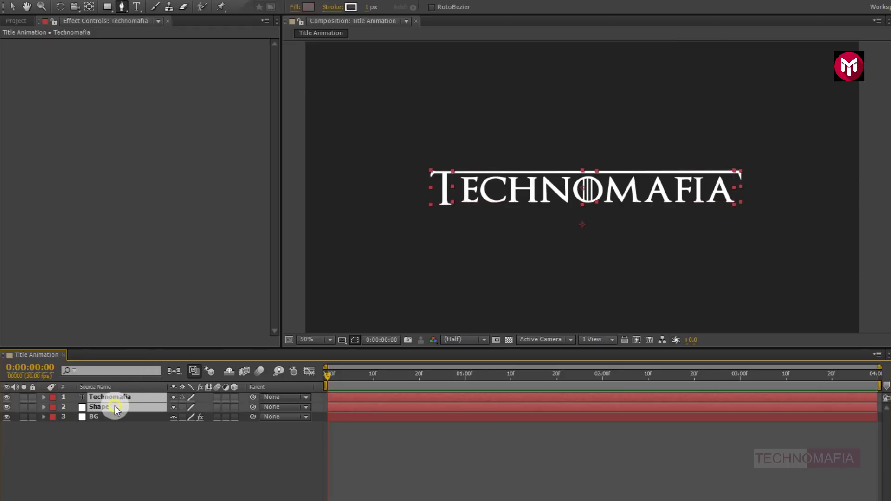
{"action": "right_click", "coordinate": [115, 406]}
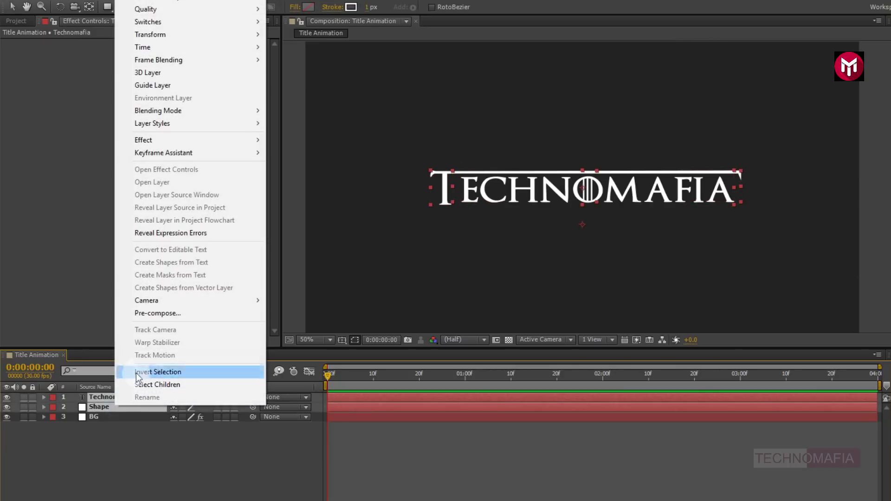
{"action": "left_click", "coordinate": [146, 314]}
{"action": "type", "text": "Text"}
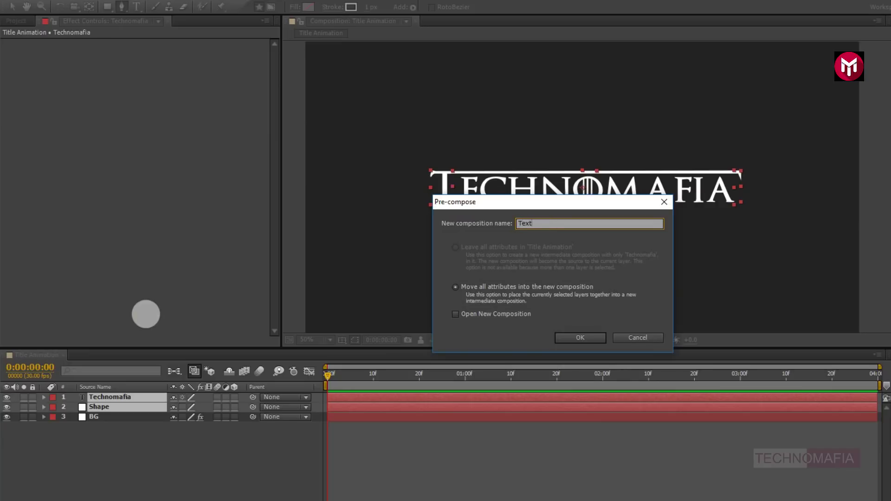
{"action": "left_click", "coordinate": [564, 338]}
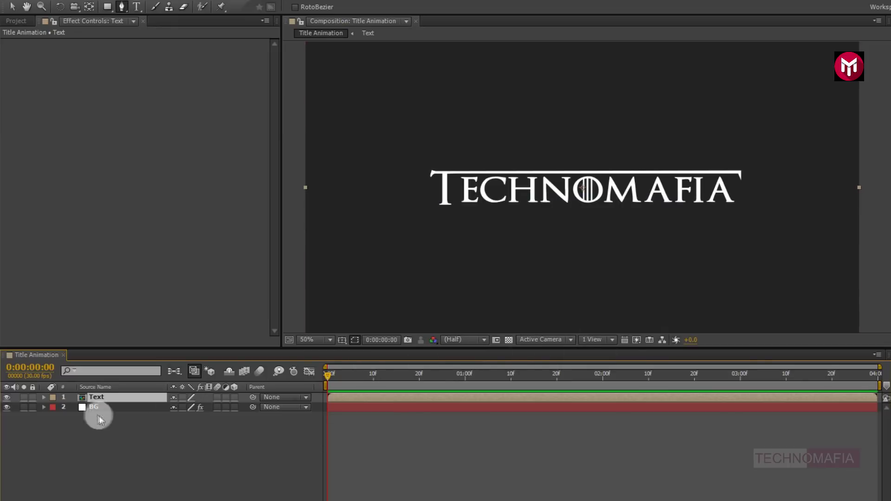
Add a Bevel and Emboss style to the Text layer and set its Fill Opacity to 0%.
{"action": "right_click", "coordinate": [102, 397]}
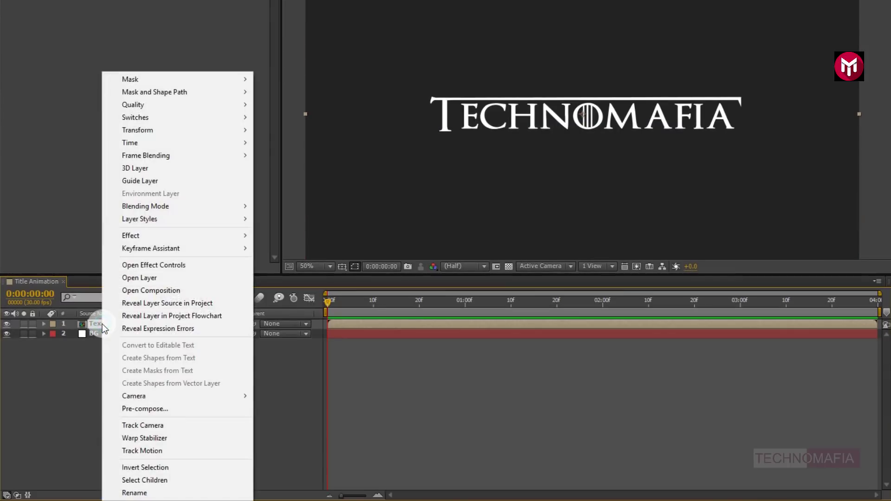
{"action": "mouse_move", "coordinate": [149, 222]}
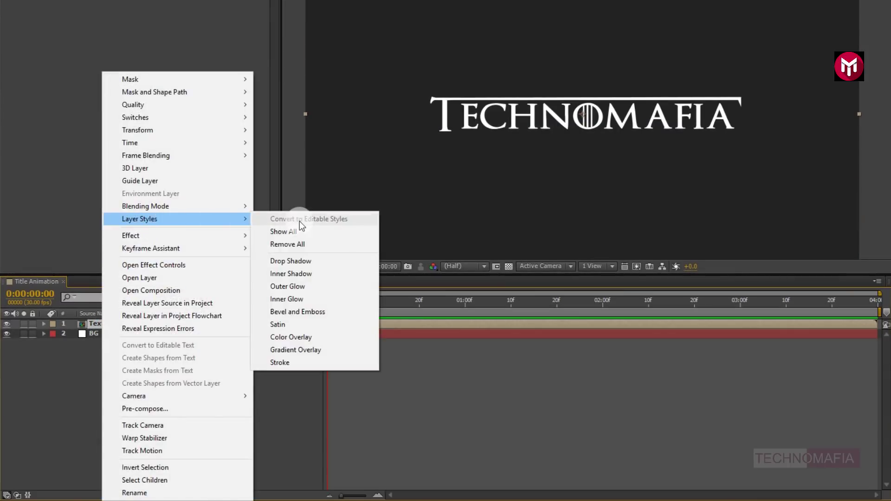
{"action": "left_click", "coordinate": [301, 311]}
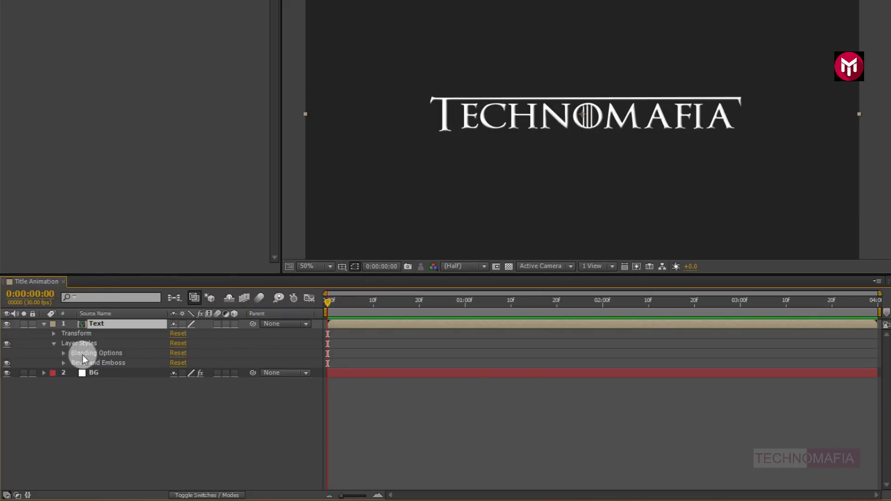
{"action": "left_click", "coordinate": [63, 354]}
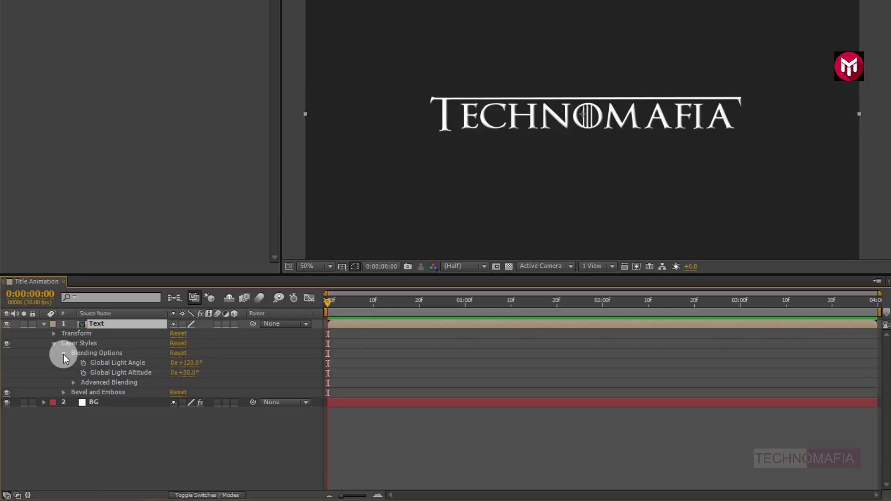
{"action": "left_click", "coordinate": [72, 383]}
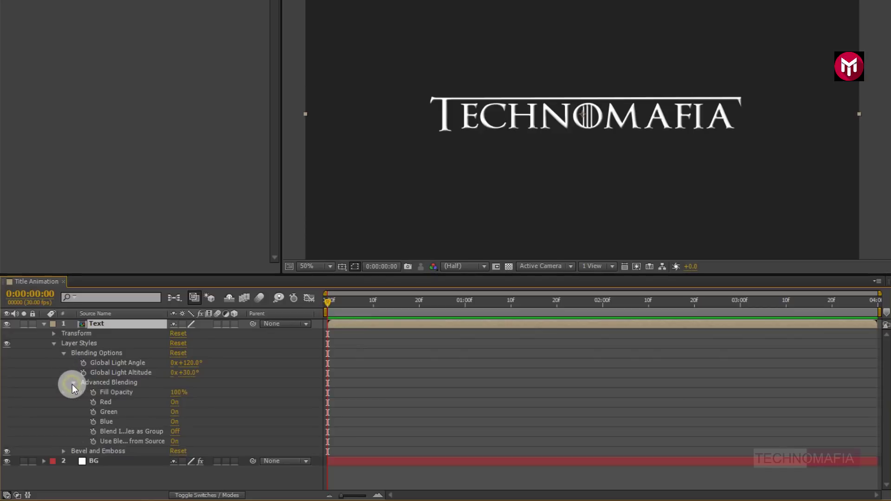
{"action": "left_click", "coordinate": [178, 393]}
{"action": "type", "text": "0"}
{"action": "key", "text": "Return"}
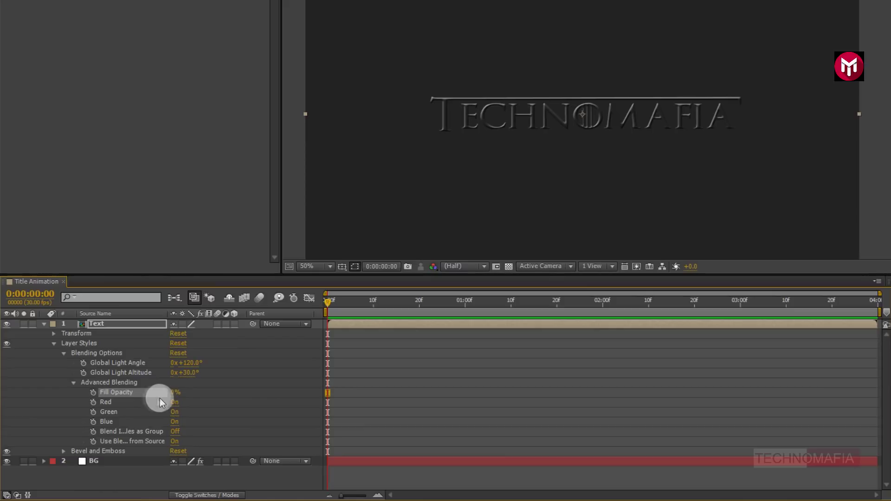
Set the bevel to depth 501%, size 21, angle 0°, highlight opacity 100%, then duplicate the layer.
{"action": "left_click", "coordinate": [64, 450]}
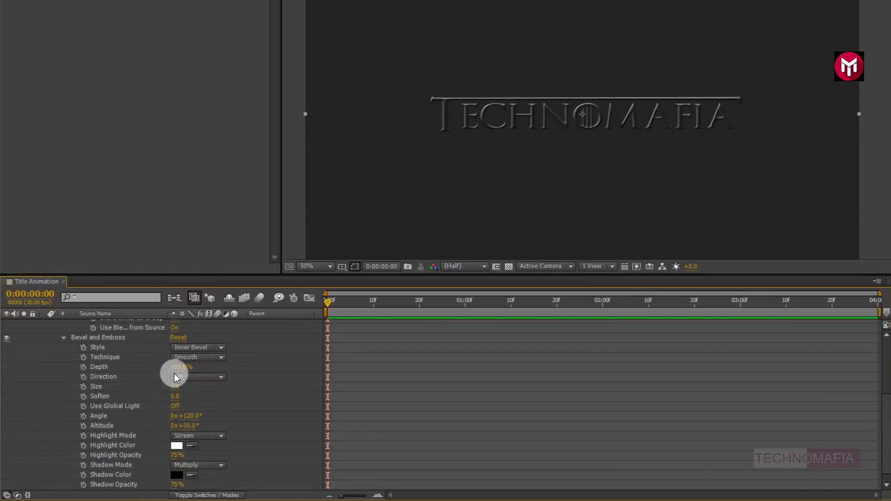
{"action": "left_click_drag", "start_coordinate": [176, 368], "coordinate": [408, 369]}
{"action": "left_click_drag", "start_coordinate": [179, 385], "coordinate": [185, 385]}
{"action": "left_click", "coordinate": [187, 416]}
{"action": "type", "text": "0"}
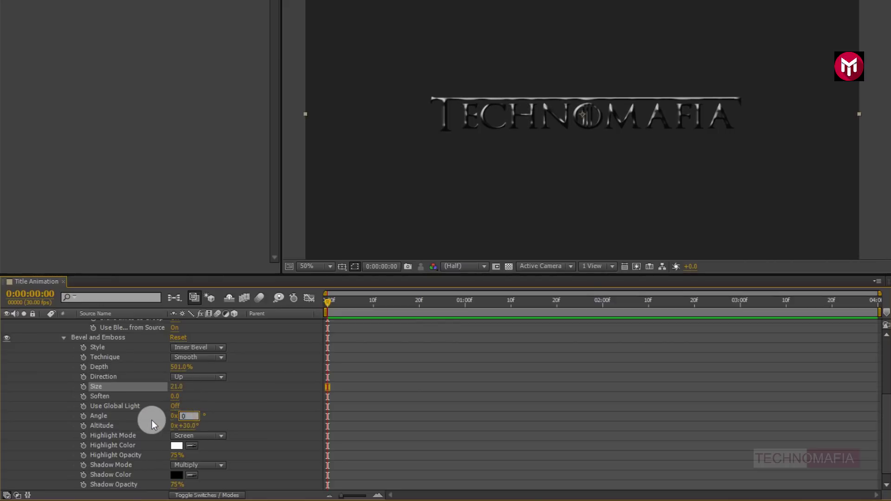
{"action": "key", "text": "Return"}
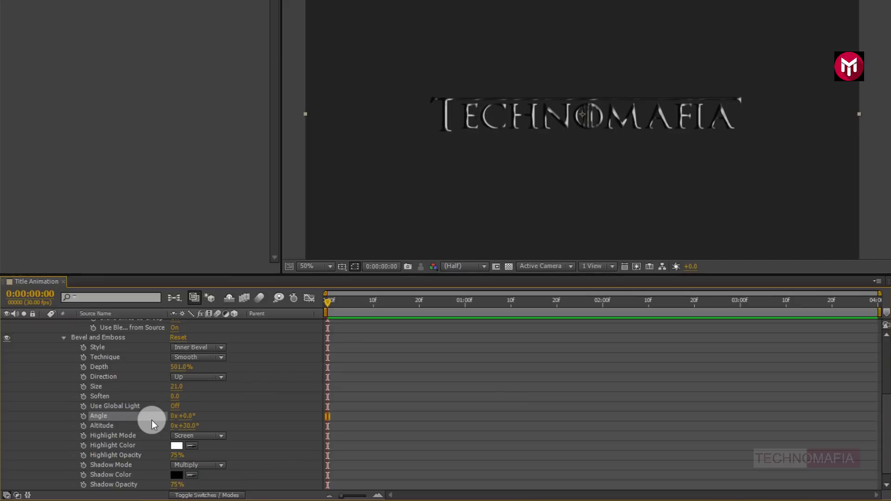
{"action": "left_click_drag", "start_coordinate": [177, 456], "coordinate": [197, 458]}
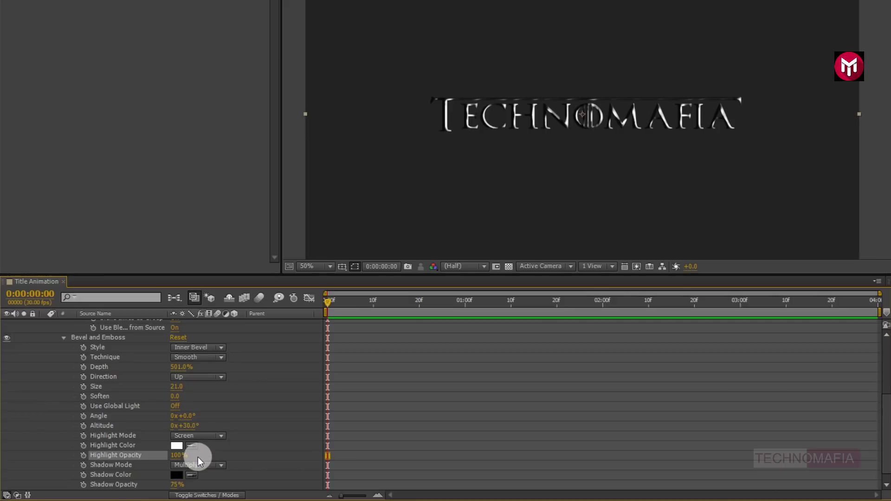
{"action": "scroll", "coordinate": [197, 458], "scroll_direction": "down", "scroll_amount": 1}
{"action": "mouse_move", "coordinate": [171, 476]}
{"action": "left_mouse_down"}
{"action": "mouse_move", "coordinate": [154, 480]}
{"action": "mouse_move", "coordinate": [160, 482]}
{"action": "left_mouse_up"}
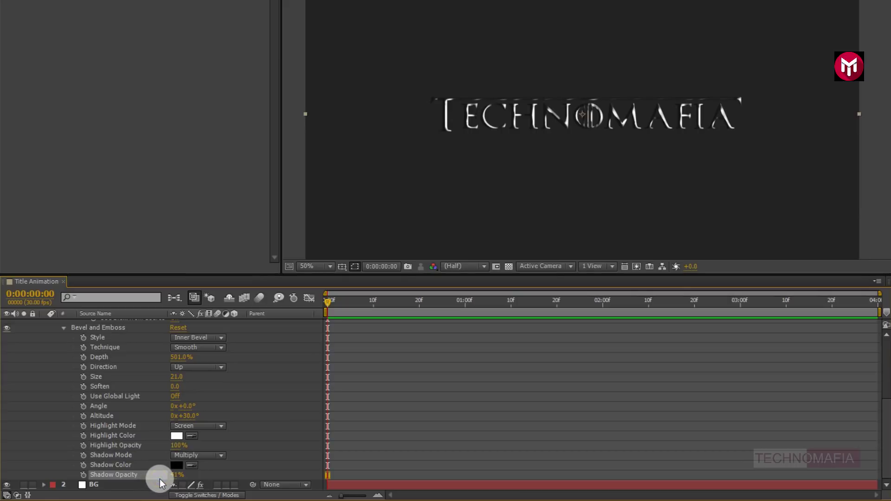
{"action": "scroll", "coordinate": [153, 430], "scroll_direction": "up", "scroll_amount": 5}
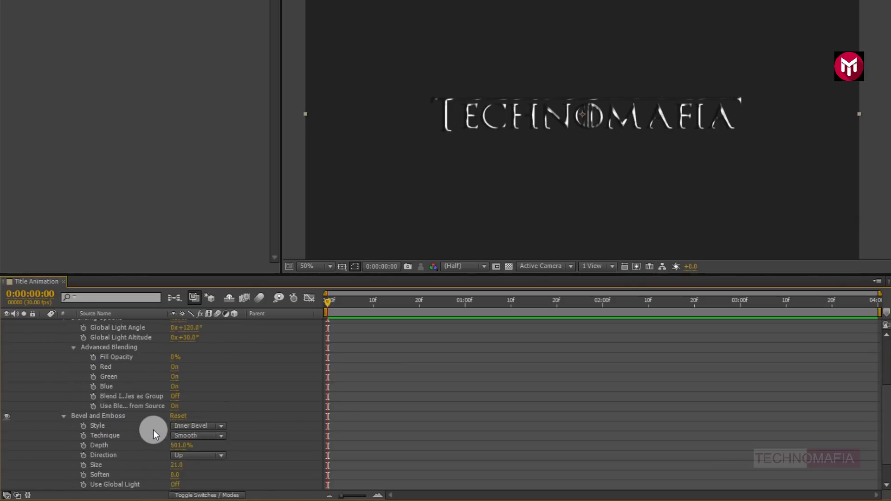
{"action": "left_click", "coordinate": [108, 325]}
{"action": "key", "text": "ctrl+d"}
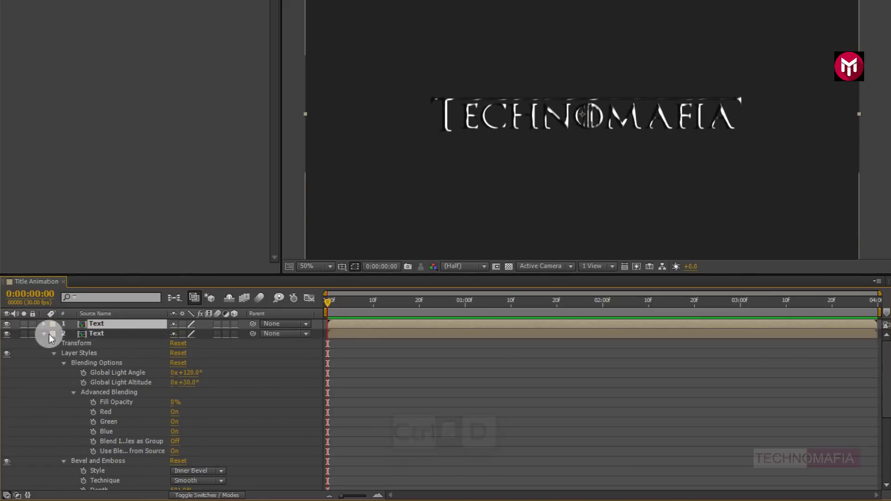
Collapse the lower Text layer and open the top Text layer's Bevel and Emboss settings.
{"action": "left_click", "coordinate": [45, 334]}
{"action": "left_click", "coordinate": [106, 324]}
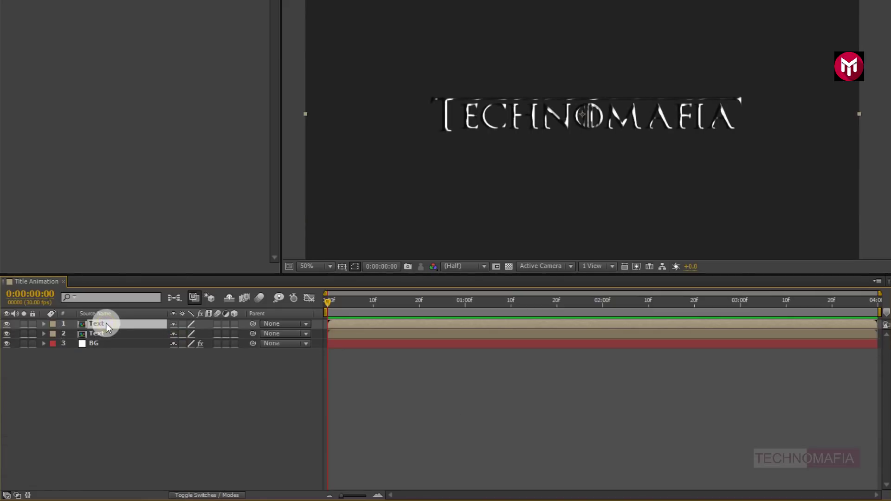
{"action": "left_click", "coordinate": [59, 327]}
{"action": "left_click", "coordinate": [44, 325]}
{"action": "left_click", "coordinate": [53, 344]}
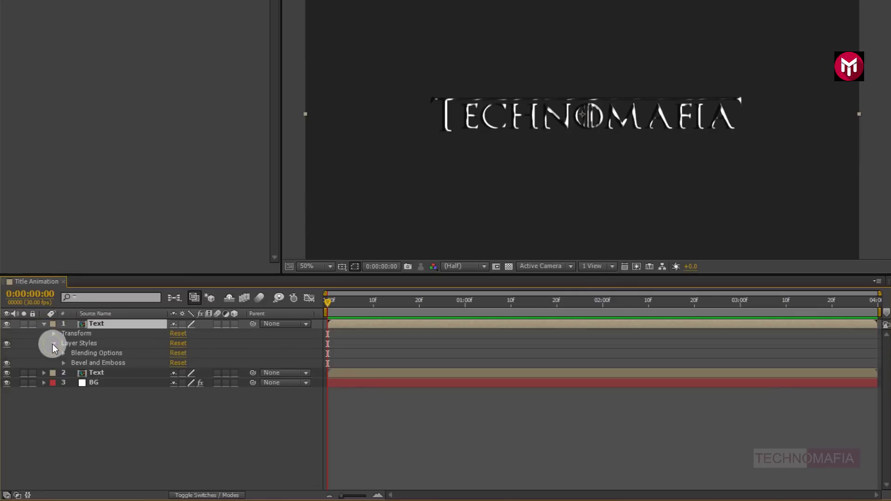
{"action": "left_click", "coordinate": [63, 363]}
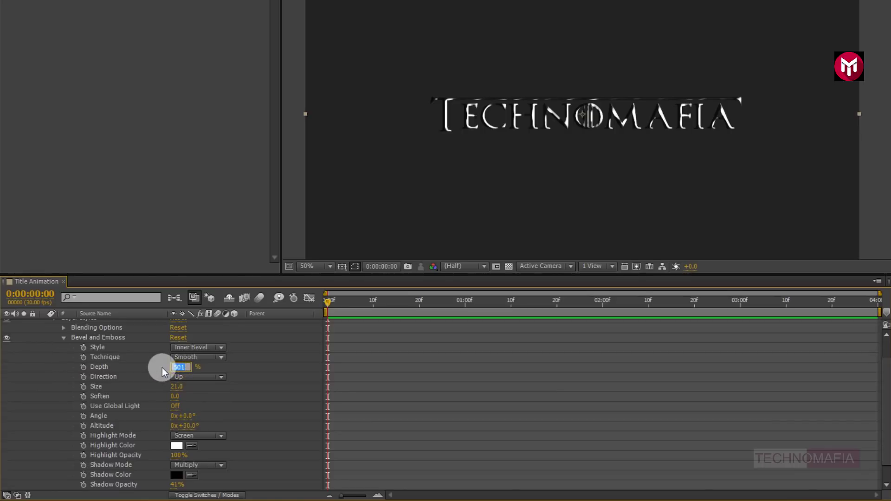
Set the top layer's bevel depth to 100%, altitude 0° and shadow opacity 0%.
{"action": "type", "text": "100"}
{"action": "left_click", "coordinate": [153, 370]}
{"action": "left_click", "coordinate": [184, 426]}
{"action": "type", "text": "0"}
{"action": "left_click", "coordinate": [162, 424]}
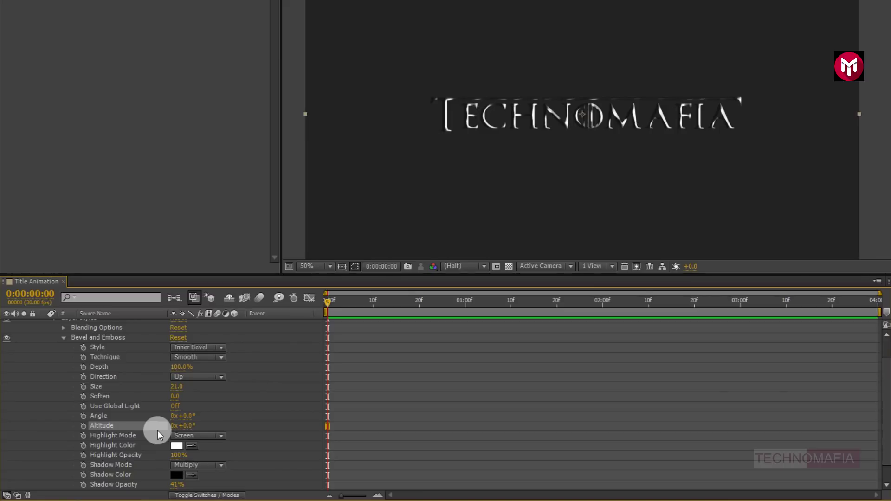
{"action": "left_click", "coordinate": [173, 484]}
{"action": "type", "text": "0"}
{"action": "left_click", "coordinate": [157, 486]}
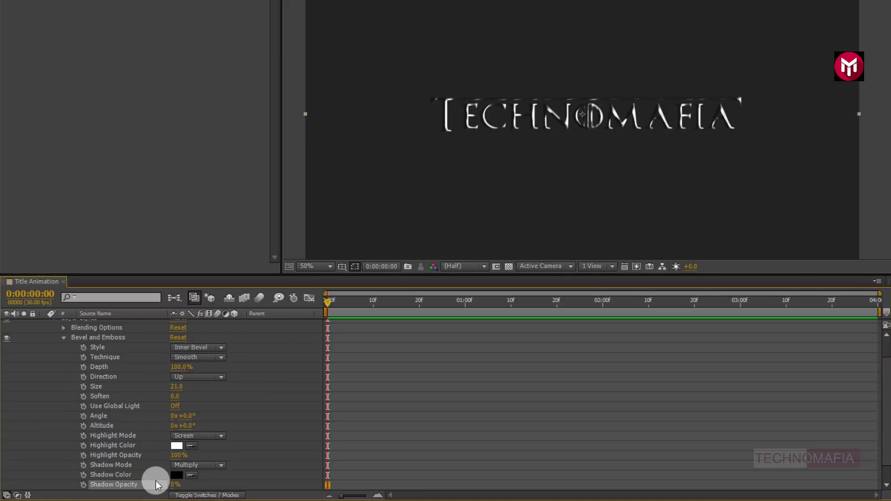
{"action": "scroll", "coordinate": [154, 478], "scroll_direction": "down", "scroll_amount": 1}
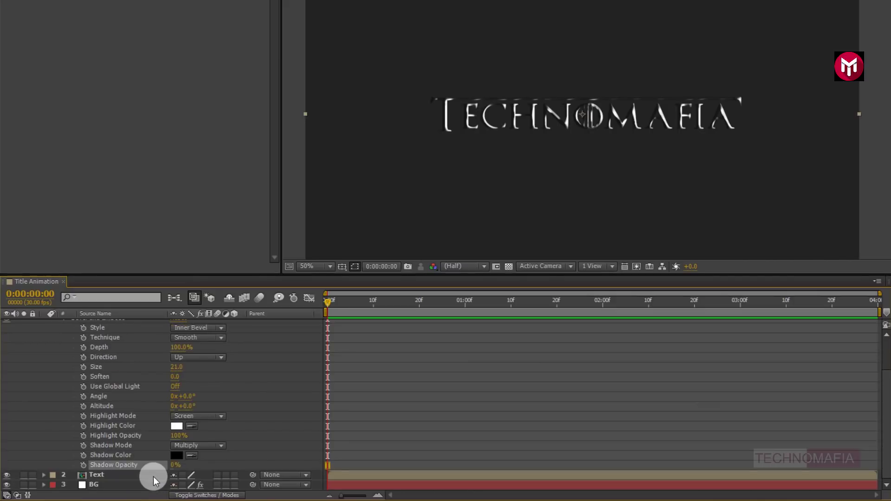
{"action": "scroll", "coordinate": [151, 447], "scroll_direction": "up", "scroll_amount": 2}
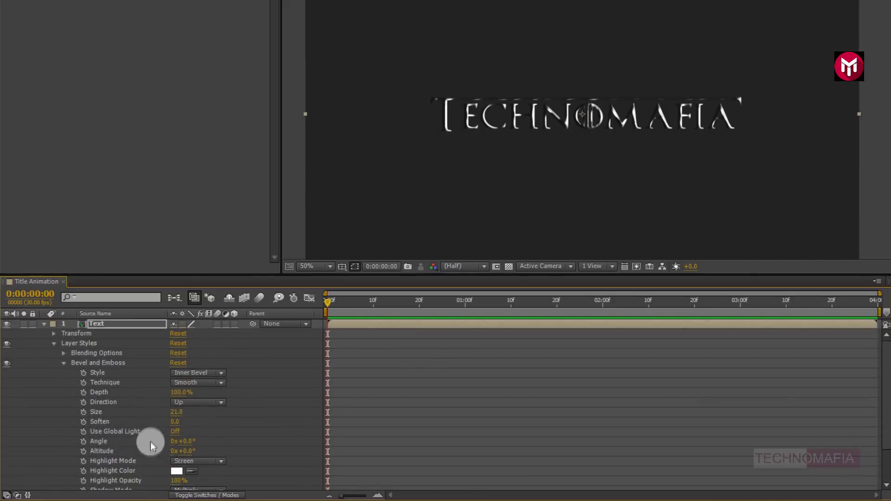
Add a Satin style to the top Text layer with Normal blend mode and white colour.
{"action": "right_click", "coordinate": [135, 325]}
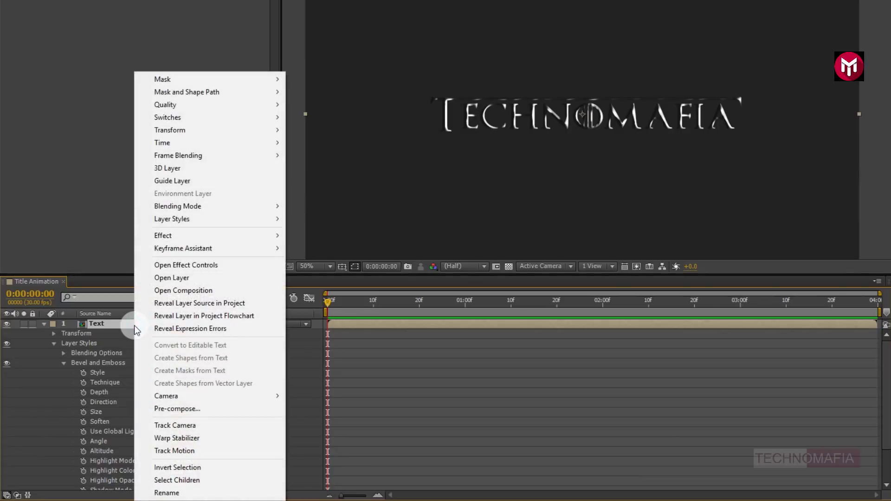
{"action": "mouse_move", "coordinate": [238, 220]}
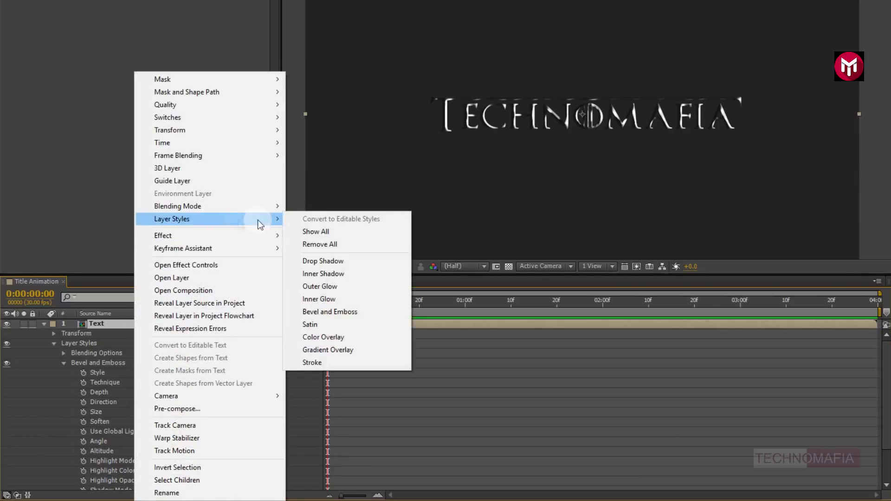
{"action": "left_click", "coordinate": [320, 325]}
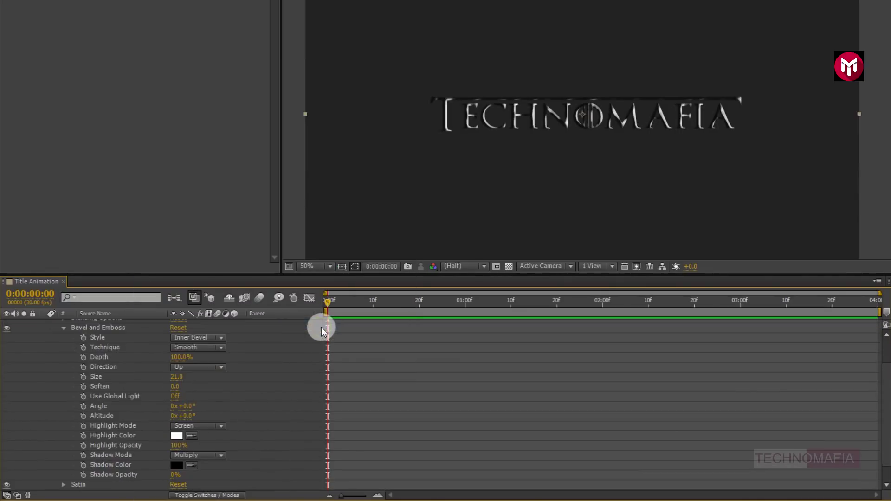
{"action": "scroll", "coordinate": [298, 341], "scroll_direction": "down", "scroll_amount": 1}
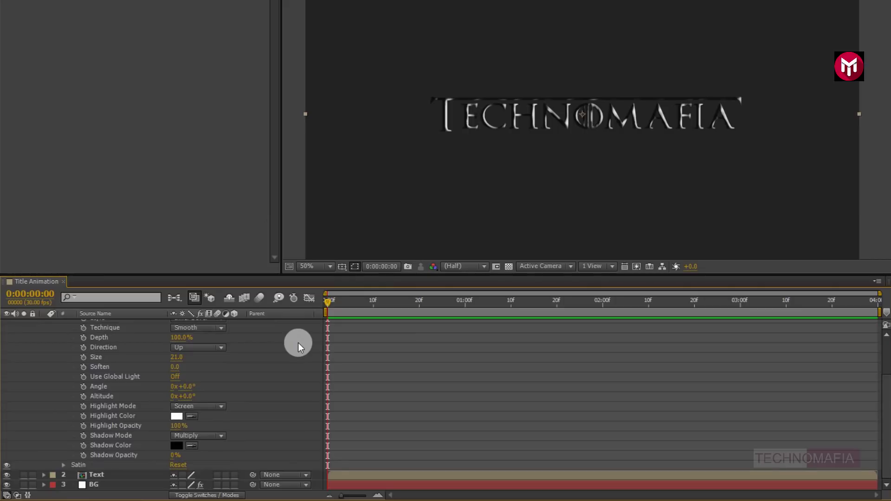
{"action": "left_click", "coordinate": [64, 465]}
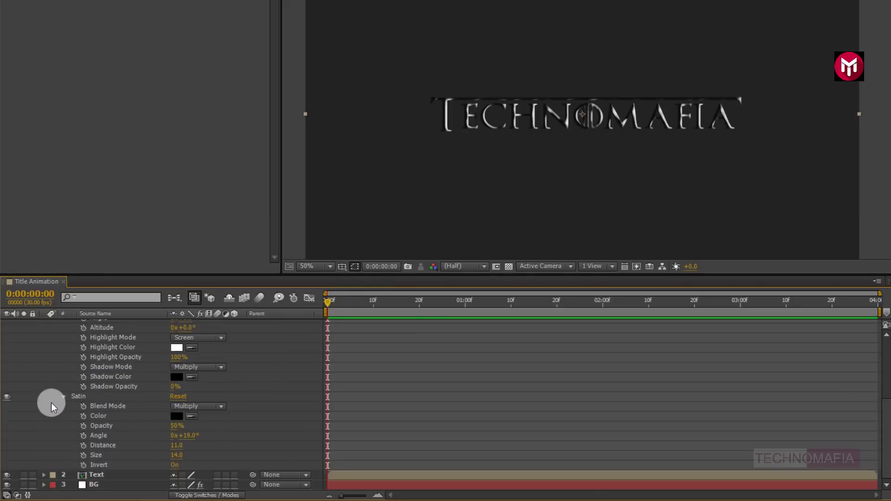
{"action": "left_click", "coordinate": [177, 406]}
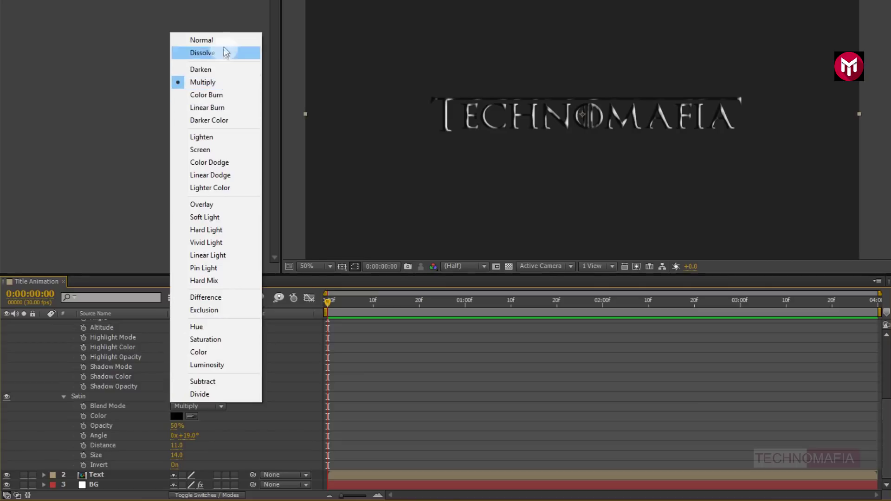
{"action": "left_click", "coordinate": [225, 41]}
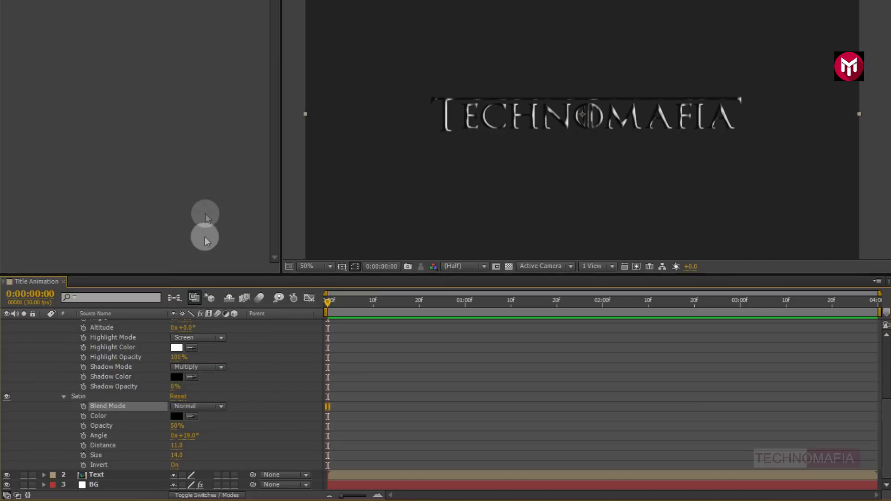
{"action": "left_click", "coordinate": [177, 416]}
{"action": "left_click", "coordinate": [122, 151]}
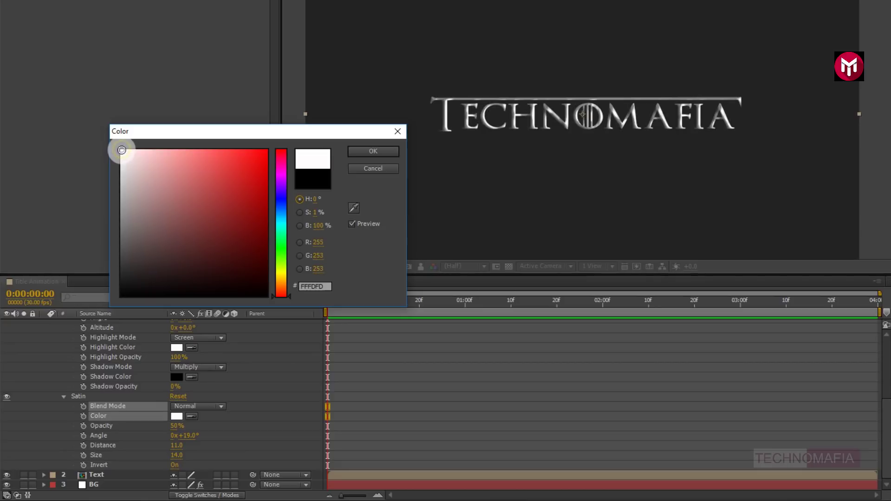
{"action": "left_click", "coordinate": [360, 151]}
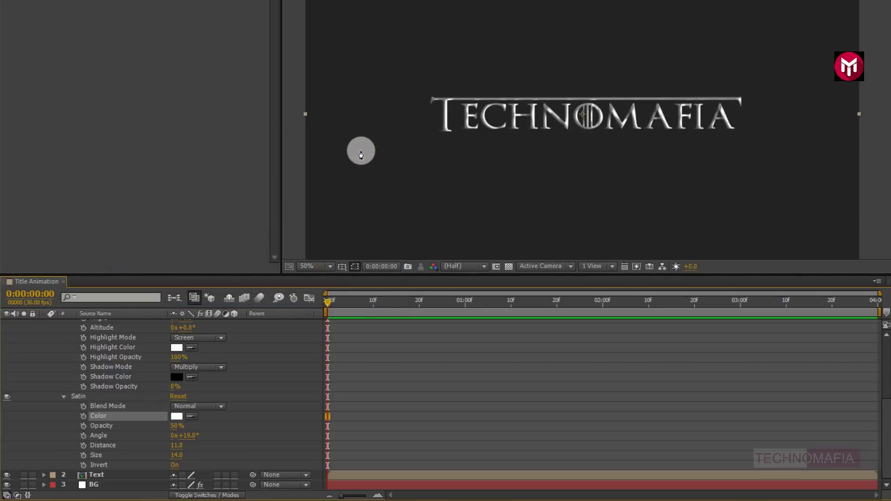
Set the Satin opacity 100%, angle 45°, distance 3, size 10, and turn Invert off.
{"action": "left_click", "coordinate": [175, 426]}
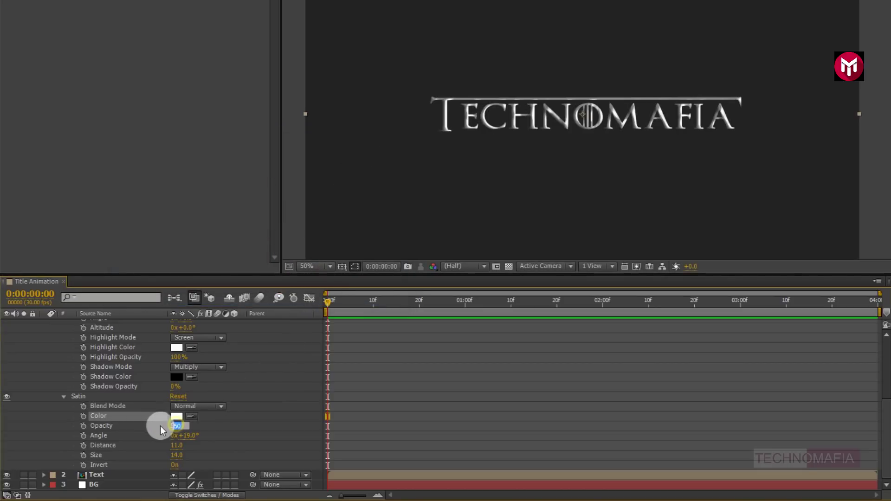
{"action": "type", "text": "100"}
{"action": "left_click", "coordinate": [152, 427]}
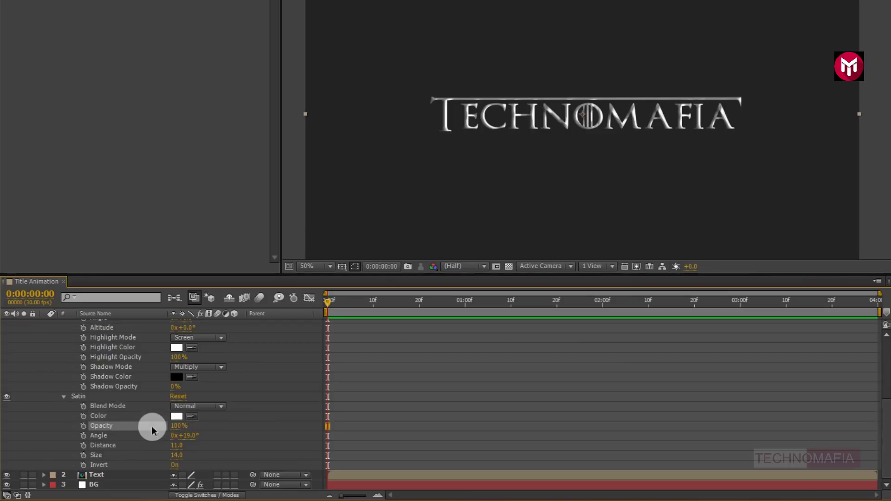
{"action": "left_click", "coordinate": [185, 435]}
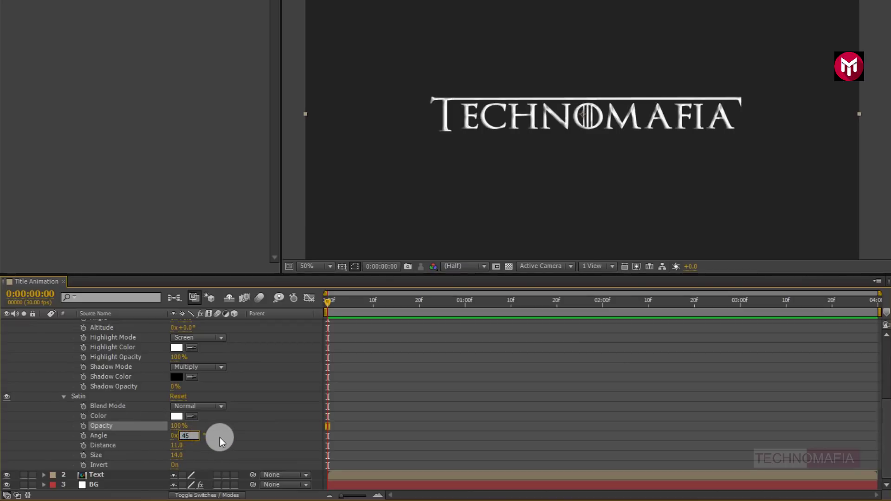
{"action": "key", "text": "Return"}
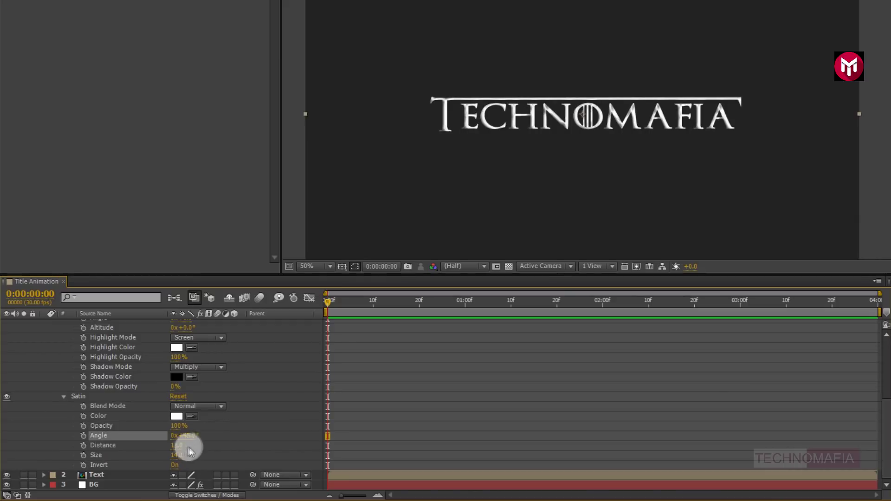
{"action": "left_click", "coordinate": [166, 446], "text": "shift"}
{"action": "mouse_move", "coordinate": [168, 447]}
{"action": "left_mouse_down"}
{"action": "mouse_move", "coordinate": [131, 456]}
{"action": "mouse_move", "coordinate": [189, 458]}
{"action": "mouse_move", "coordinate": [177, 463]}
{"action": "left_mouse_up"}
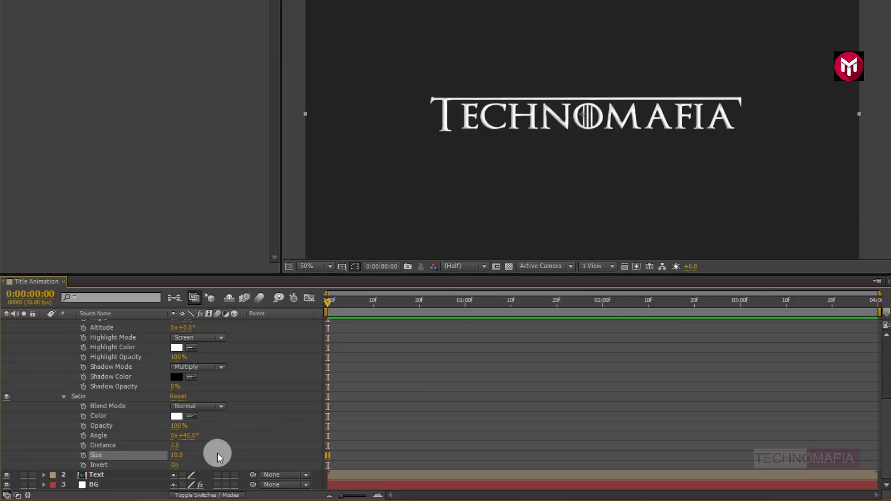
{"action": "left_click", "coordinate": [175, 465]}
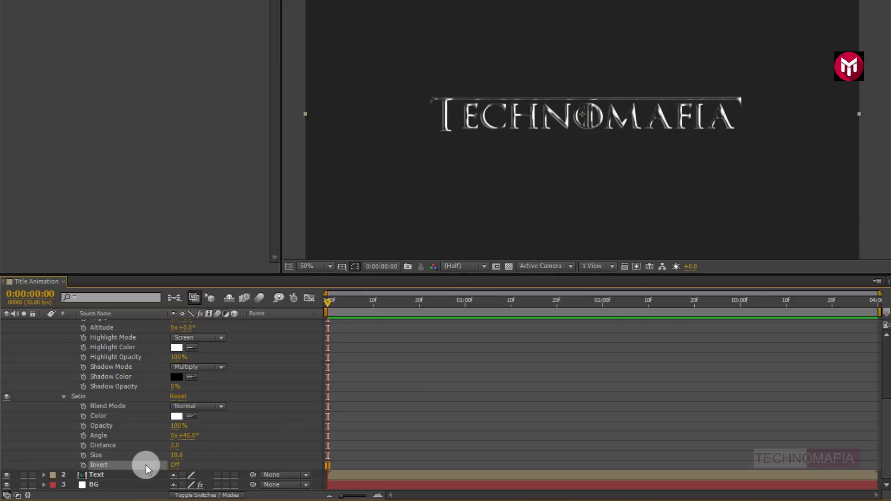
{"action": "scroll", "coordinate": [145, 460], "scroll_direction": "up", "scroll_amount": 5}
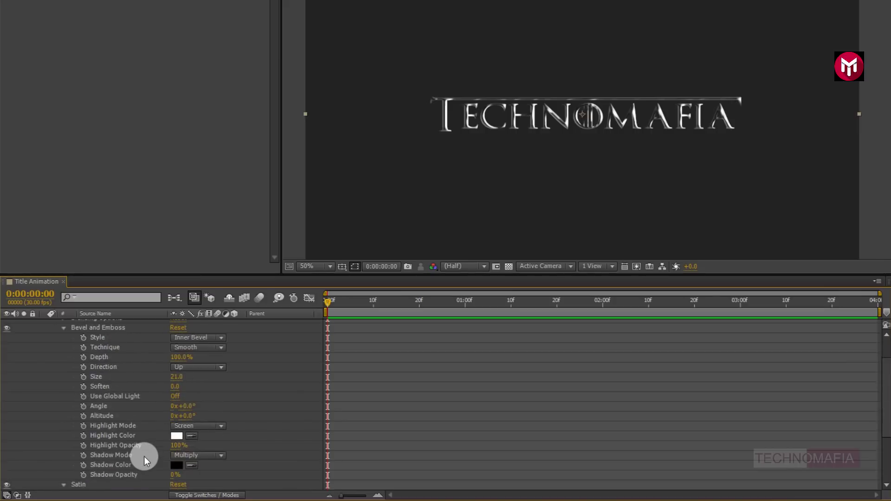
Duplicate the top Text layer twice and remove the Satin style from the new top copy.
{"action": "left_click", "coordinate": [44, 324]}
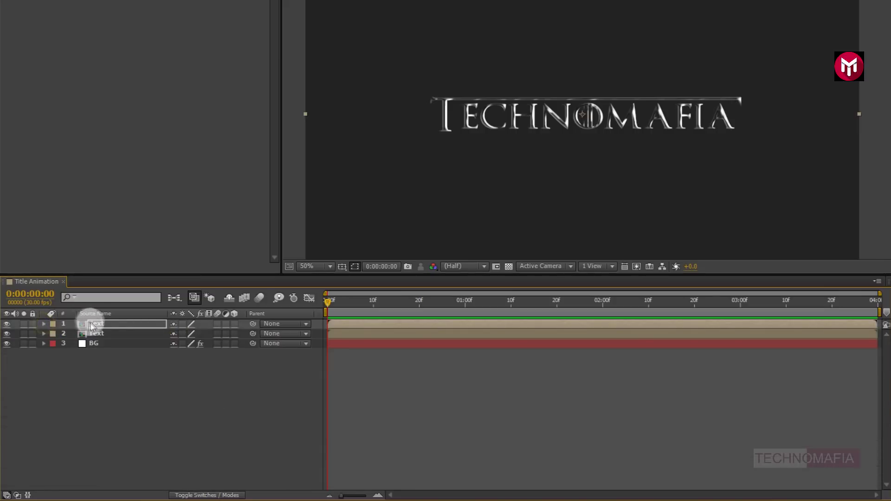
{"action": "key", "text": "ctrl+d"}
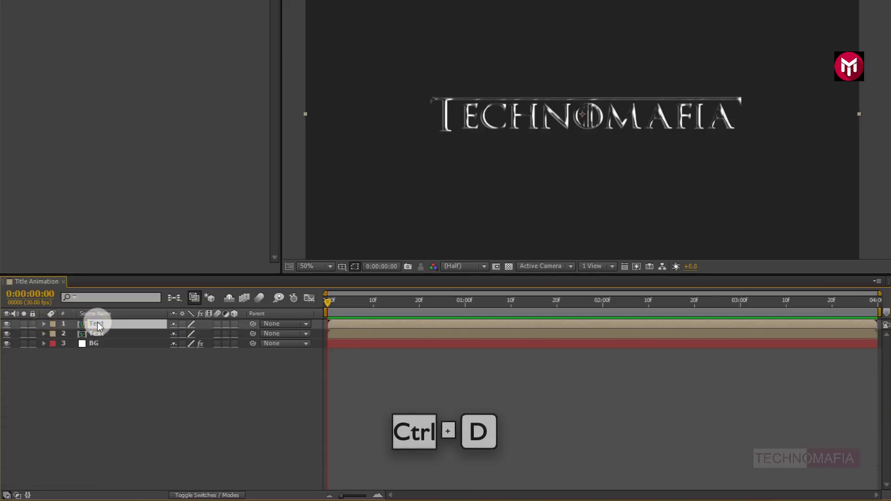
{"action": "key", "text": "ctrl+d"}
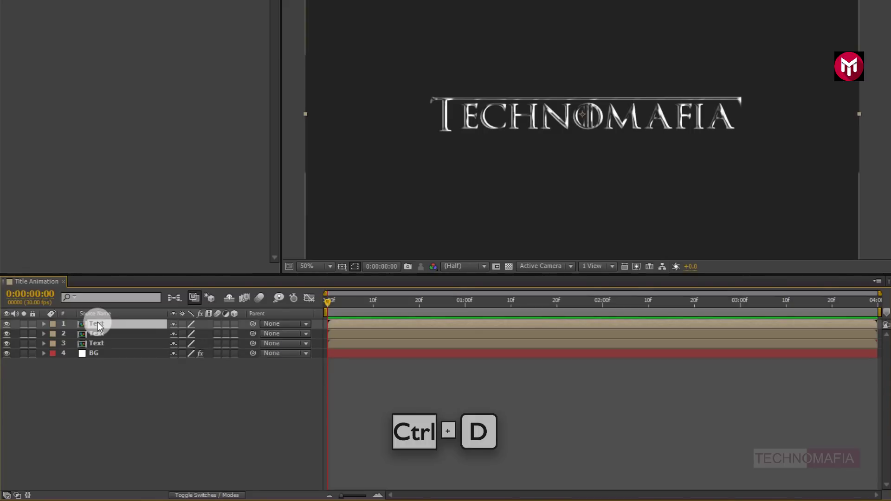
{"action": "left_click", "coordinate": [44, 324]}
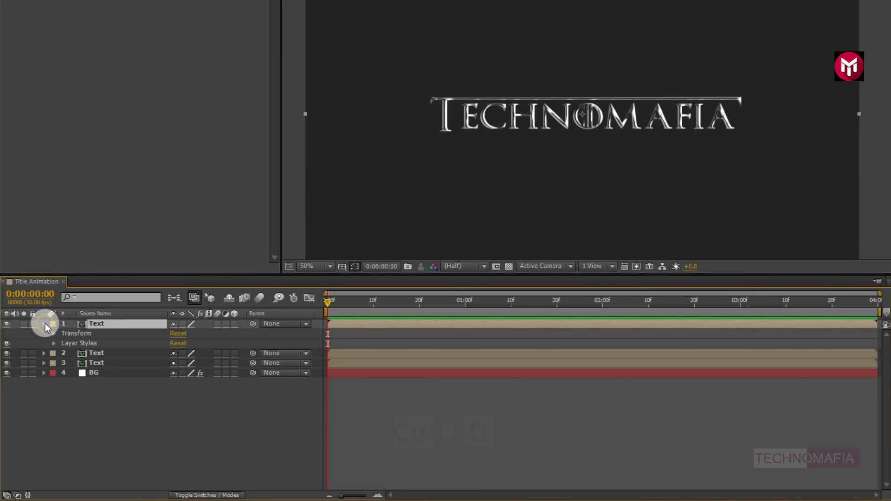
{"action": "left_click", "coordinate": [54, 344]}
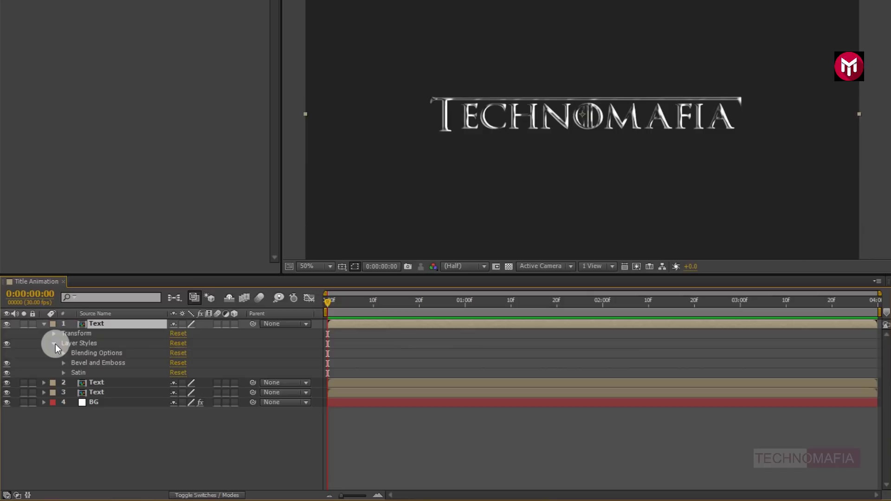
{"action": "left_click", "coordinate": [77, 372]}
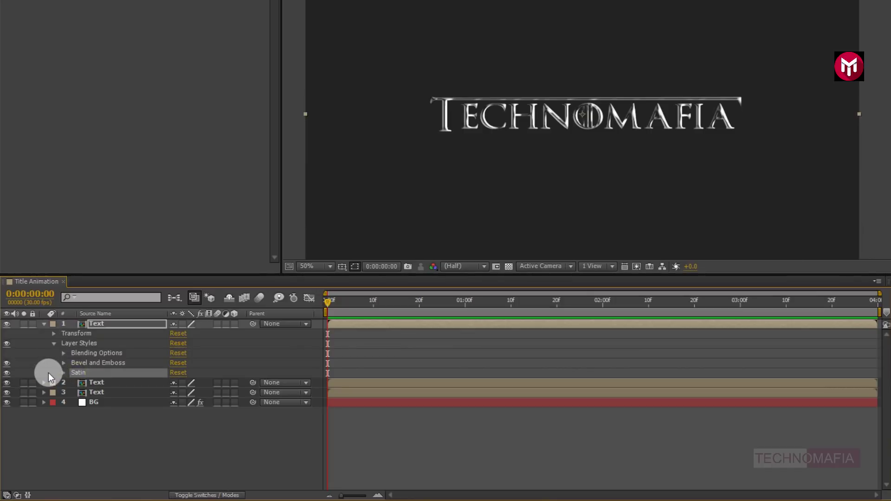
{"action": "key", "text": "Delete"}
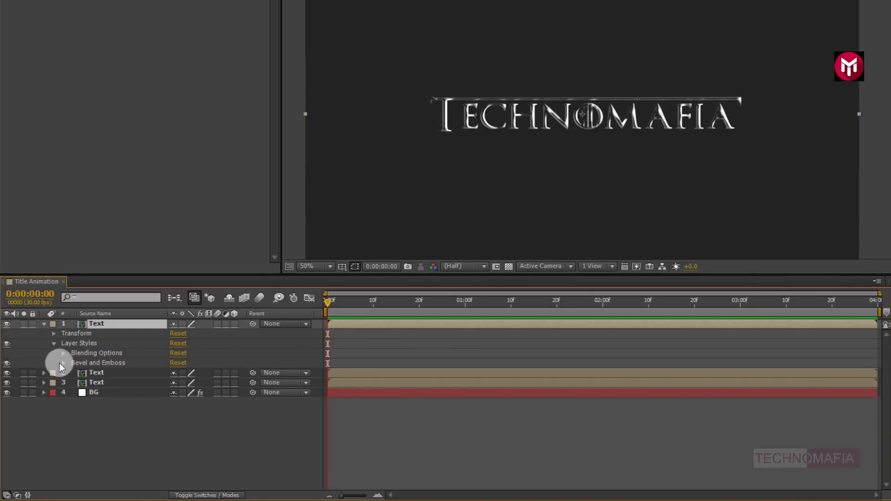
Set the new top copy's bevel to depth 150%, size 6, angle 180° and altitude 70°.
{"action": "left_click", "coordinate": [64, 363]}
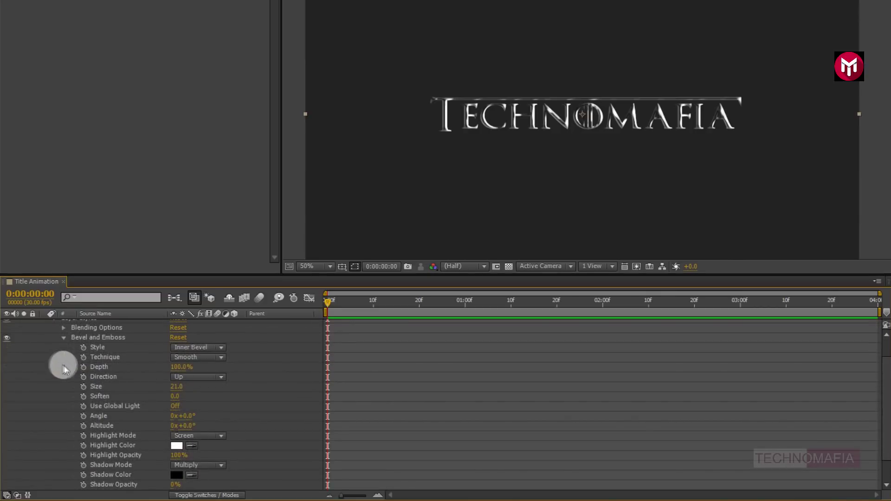
{"action": "left_click", "coordinate": [175, 367]}
{"action": "type", "text": "150"}
{"action": "left_click", "coordinate": [149, 368]}
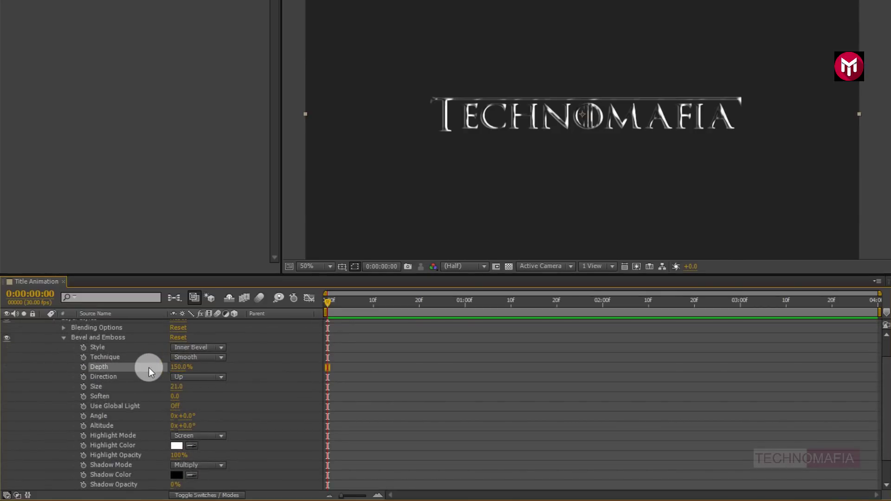
{"action": "left_click", "coordinate": [175, 388]}
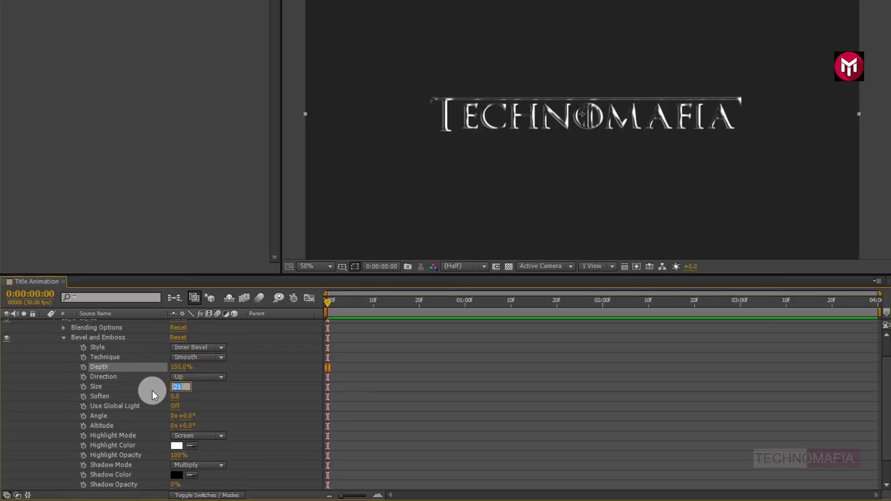
{"action": "left_click", "coordinate": [152, 390]}
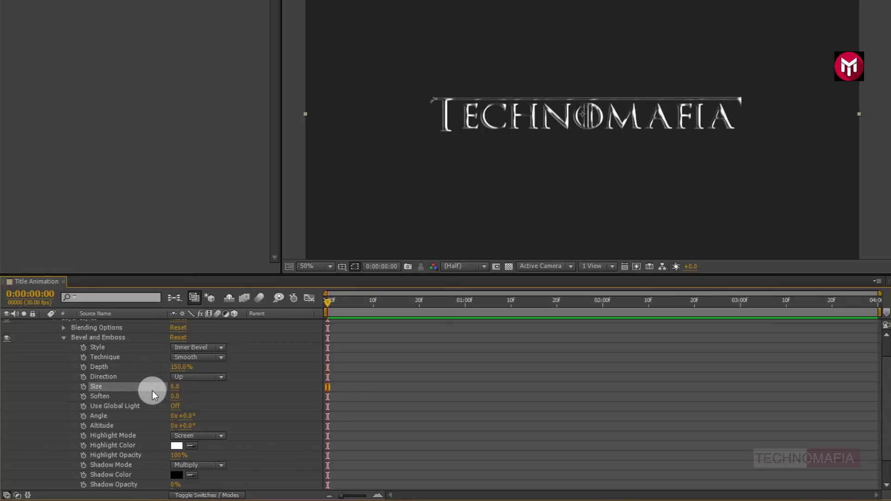
{"action": "left_click", "coordinate": [187, 415]}
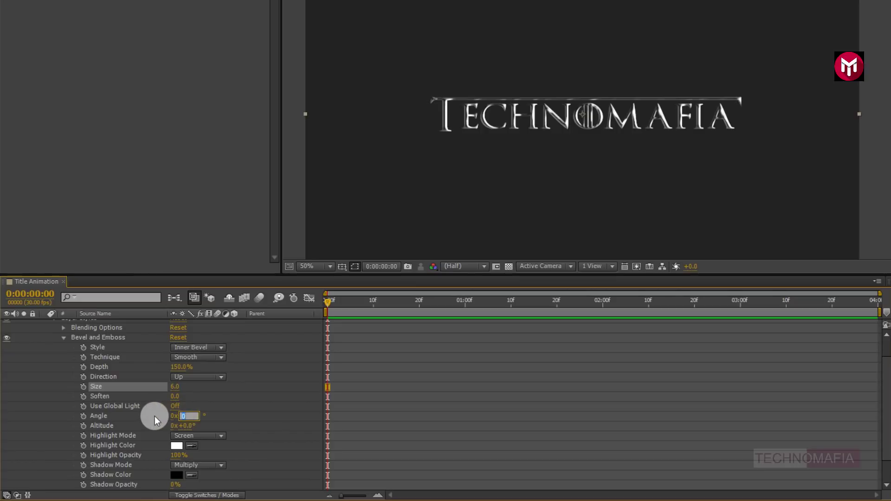
{"action": "type", "text": "180"}
{"action": "left_click", "coordinate": [155, 419]}
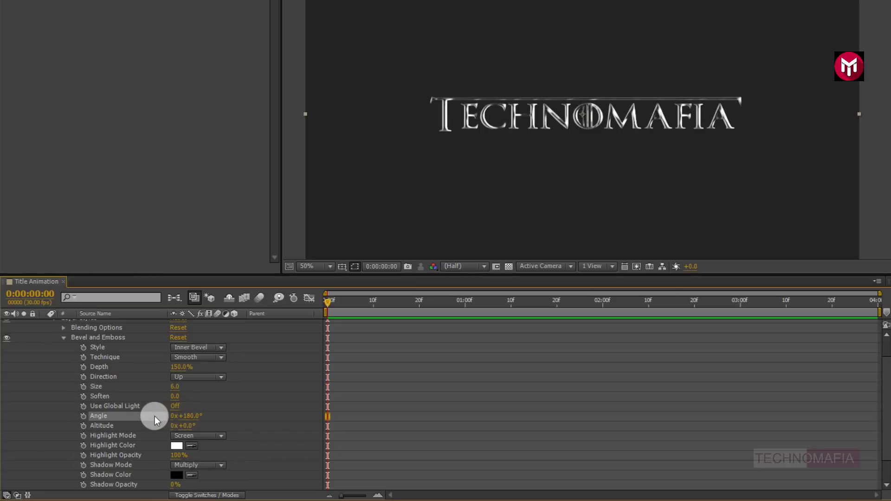
{"action": "left_click", "coordinate": [188, 426]}
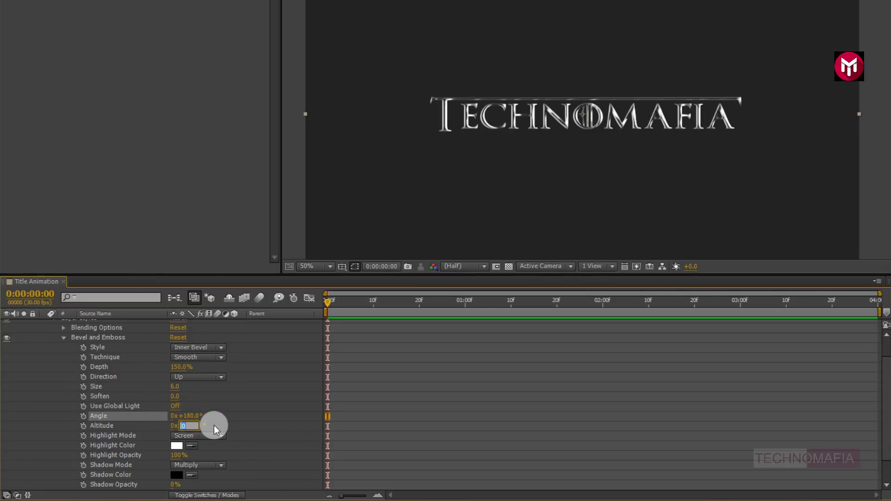
{"action": "key", "text": "Return"}
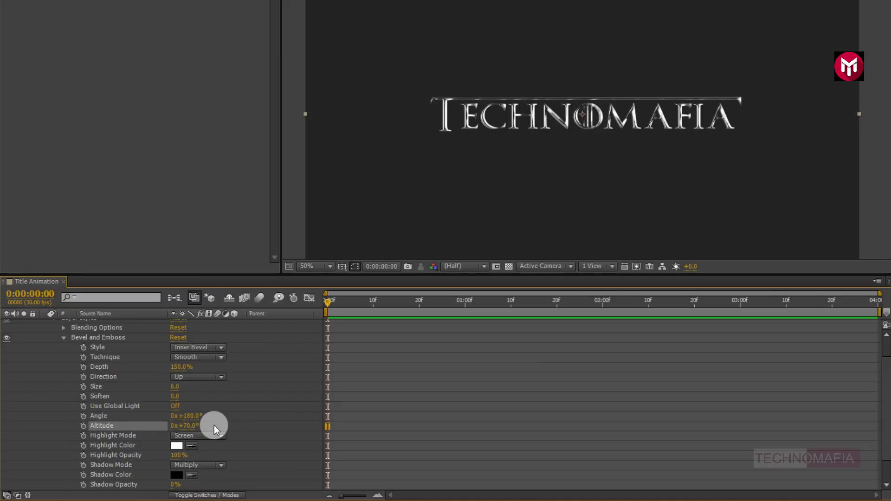
{"action": "scroll", "coordinate": [213, 425], "scroll_direction": "down", "scroll_amount": 2}
{"action": "scroll", "coordinate": [214, 425], "scroll_direction": "up", "scroll_amount": 3}
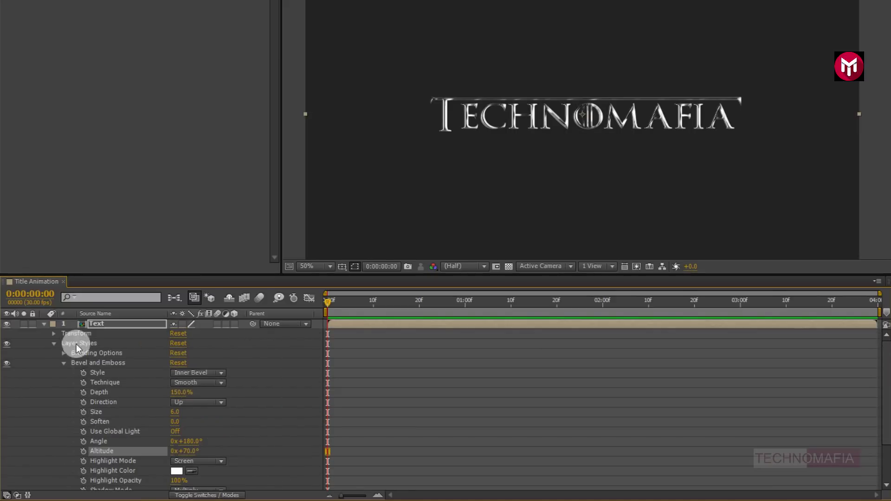
Collapse the top Text layer and duplicate it once more.
{"action": "left_click", "coordinate": [97, 325]}
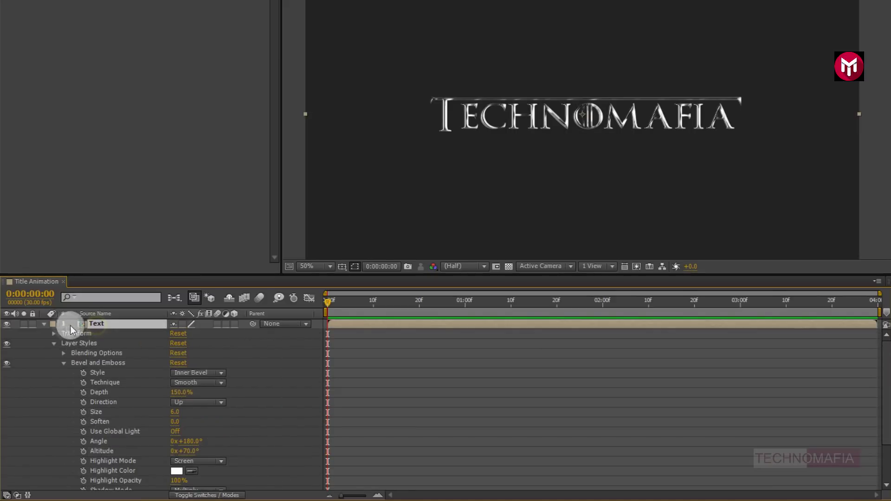
{"action": "left_click", "coordinate": [45, 325]}
{"action": "key", "text": "ctrl+d"}
Duplicate the top Text layer and open the new copy's Bevel and Emboss settings.
{"action": "left_click", "coordinate": [96, 325]}
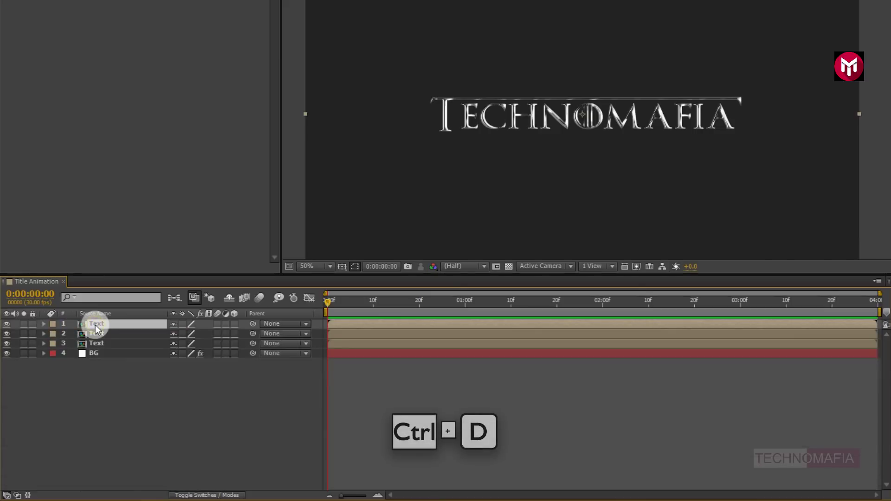
{"action": "key", "text": "ctrl+d"}
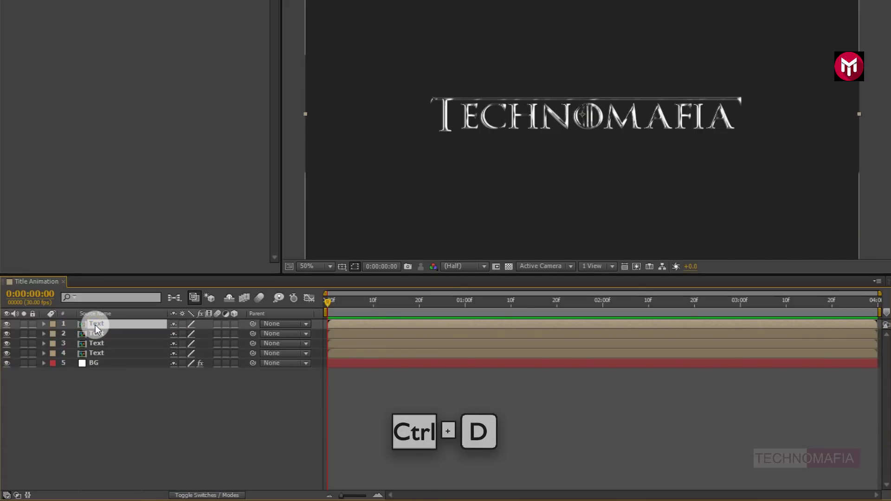
{"action": "left_click", "coordinate": [53, 323]}
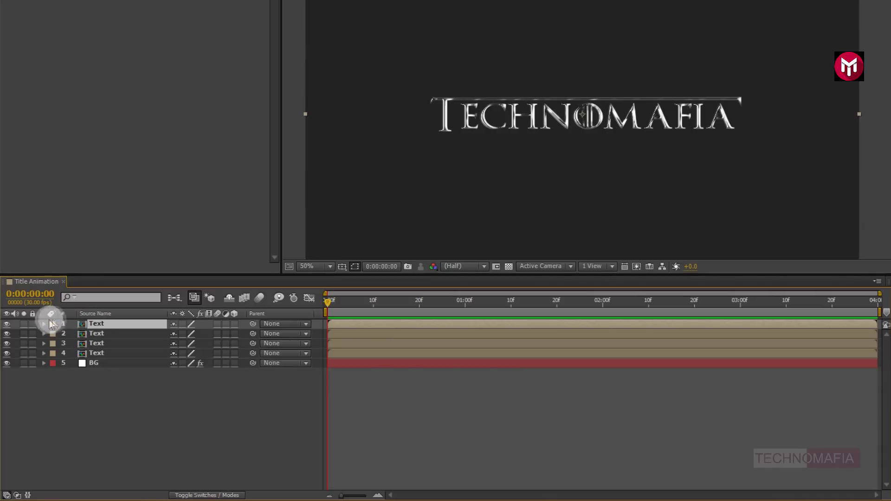
{"action": "left_click", "coordinate": [43, 323]}
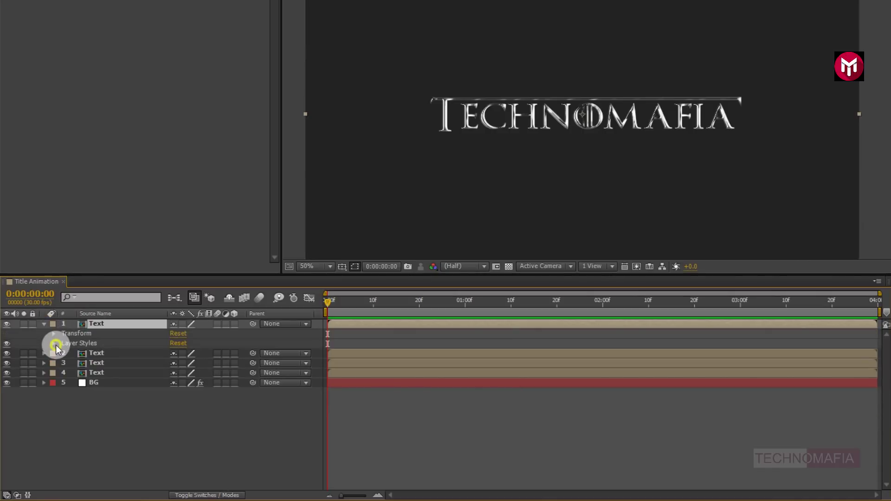
{"action": "left_click", "coordinate": [55, 344]}
{"action": "left_click", "coordinate": [63, 363]}
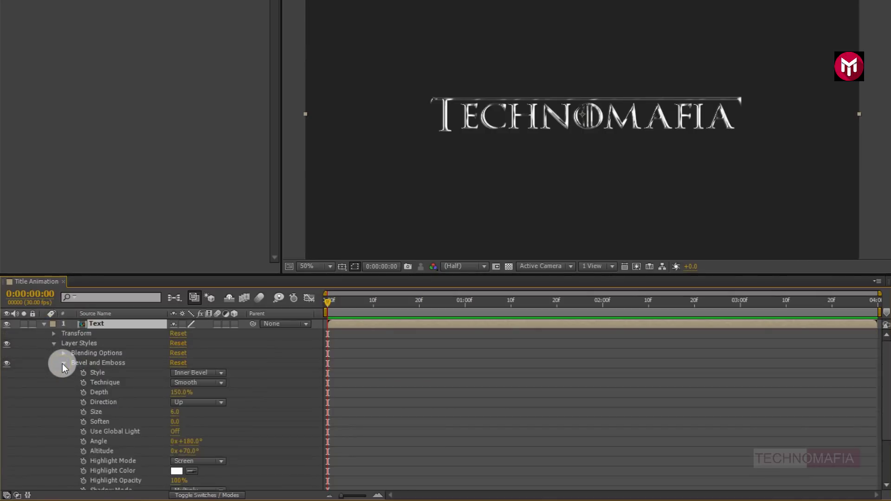
Set the copy's bevel depth to 100% and angle to 90°, then collapse the layer.
{"action": "scroll", "coordinate": [62, 363], "scroll_direction": "down", "scroll_amount": 2}
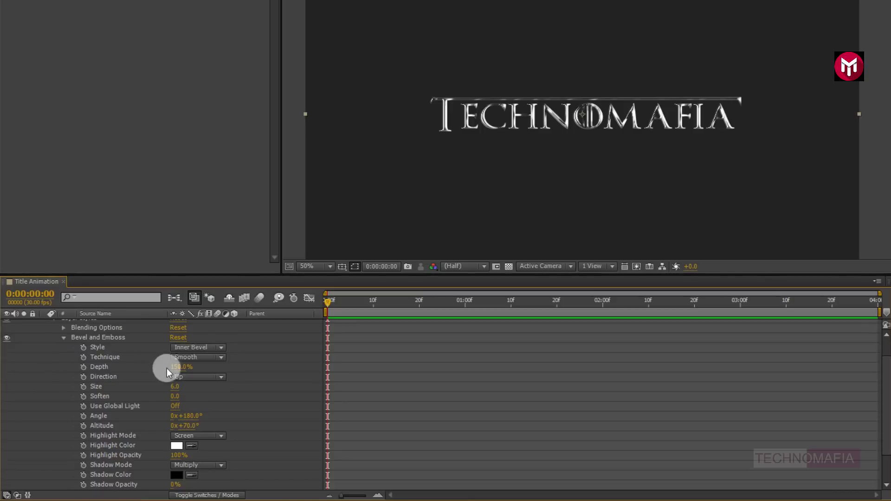
{"action": "type", "text": "100"}
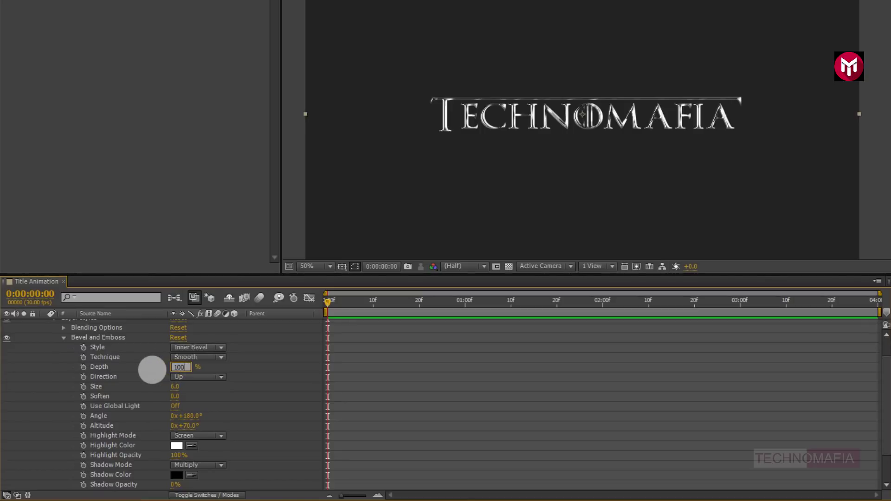
{"action": "key", "text": "Return"}
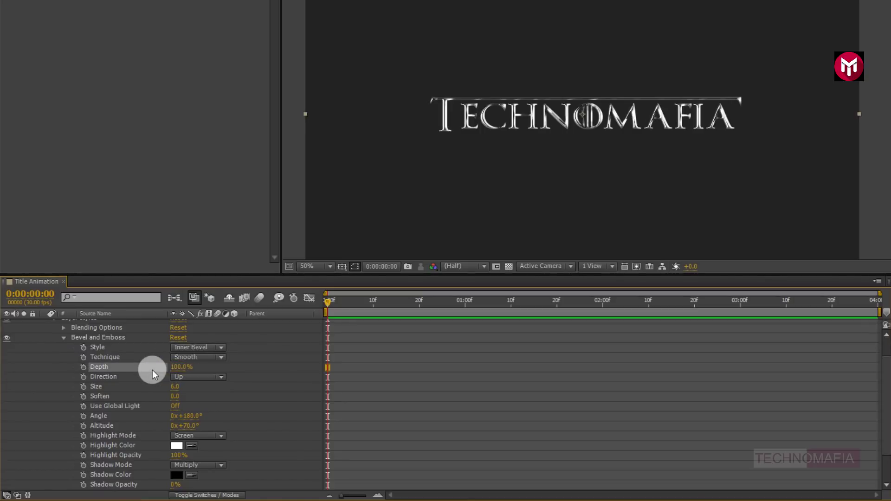
{"action": "left_click", "coordinate": [189, 414]}
{"action": "type", "text": "90"}
{"action": "key", "text": "Return"}
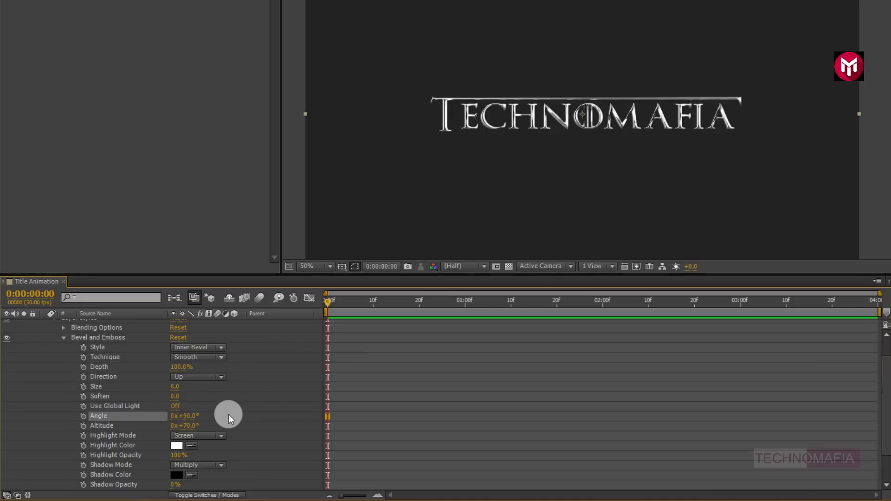
{"action": "scroll", "coordinate": [229, 414], "scroll_direction": "up", "scroll_amount": 2}
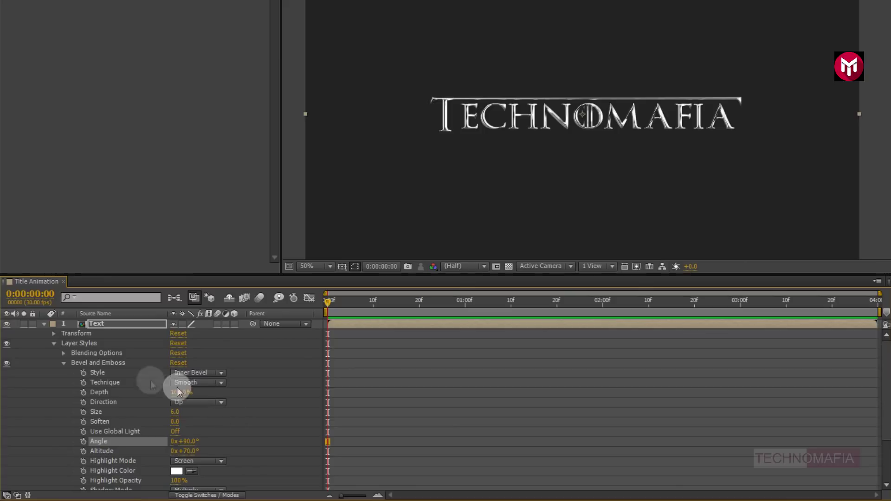
{"action": "left_click", "coordinate": [44, 325]}
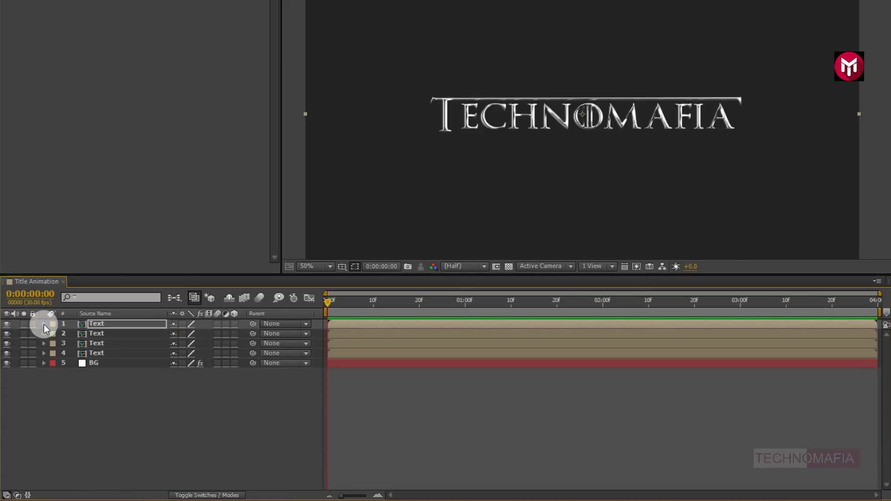
Pre-compose the four selected Text layers as 'Title Style' and turn on its 3D switch.
{"action": "left_click", "coordinate": [94, 335]}
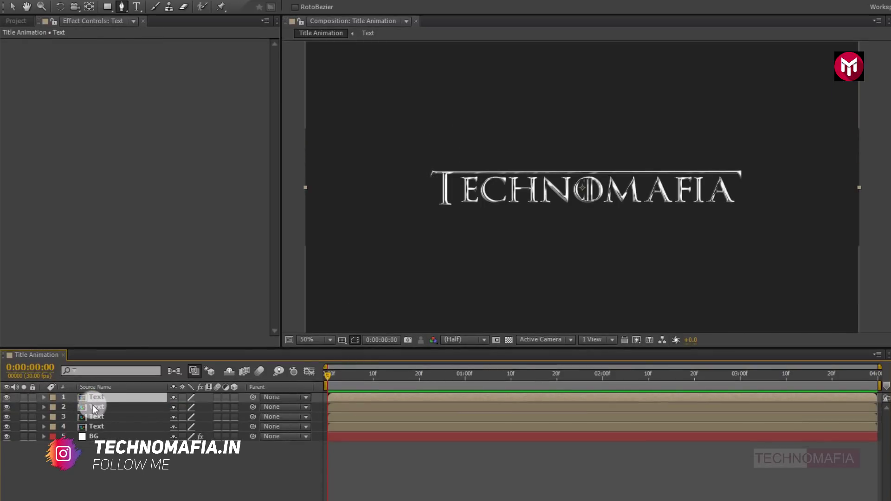
{"action": "left_click", "coordinate": [96, 417], "text": "ctrl"}
{"action": "left_click", "coordinate": [98, 427], "text": "ctrl"}
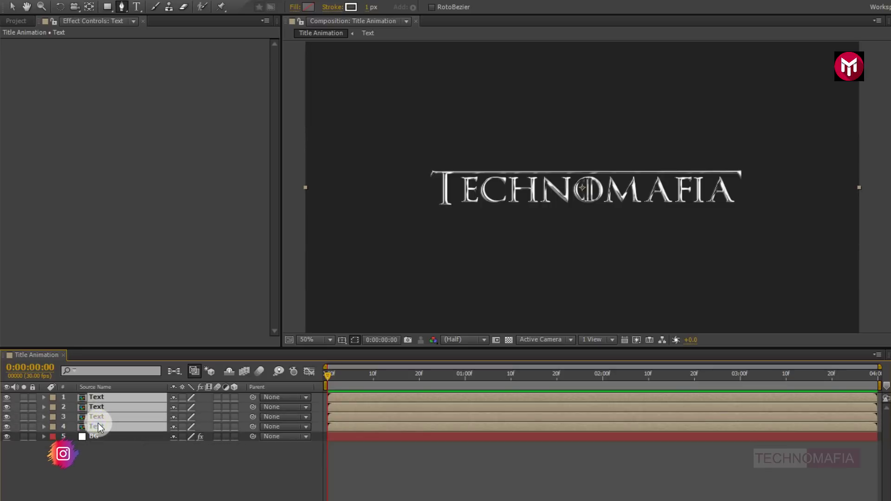
{"action": "right_click", "coordinate": [98, 424]}
{"action": "left_click", "coordinate": [133, 332]}
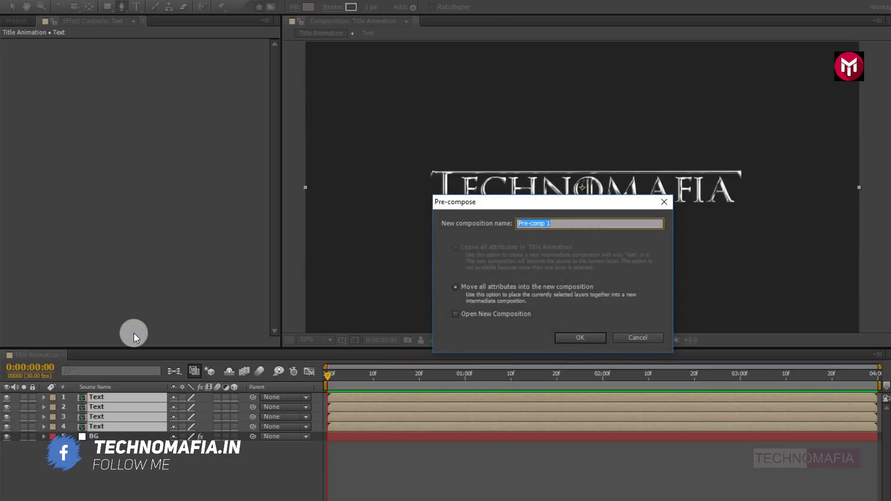
{"action": "type", "text": "Title Style"}
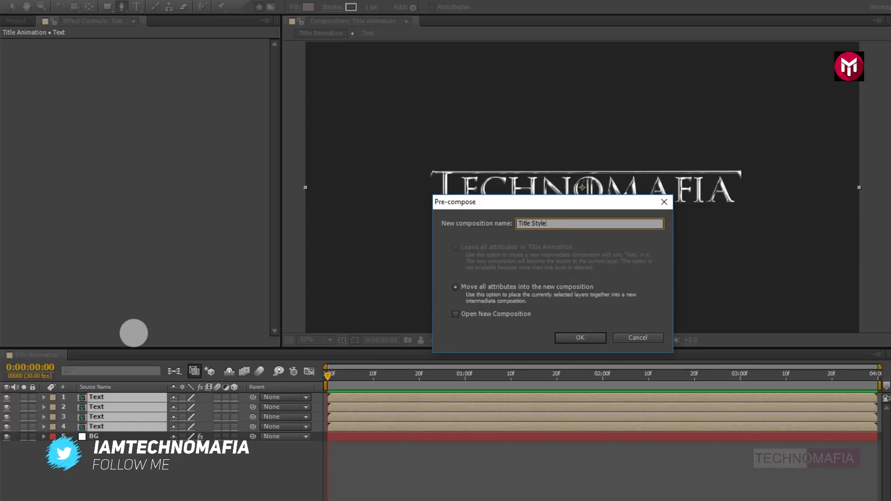
{"action": "left_click", "coordinate": [563, 338]}
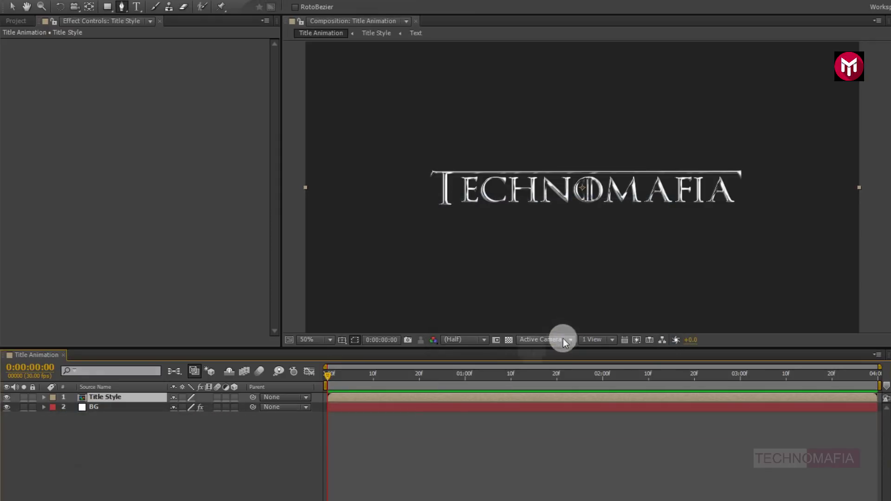
{"action": "left_click", "coordinate": [234, 397]}
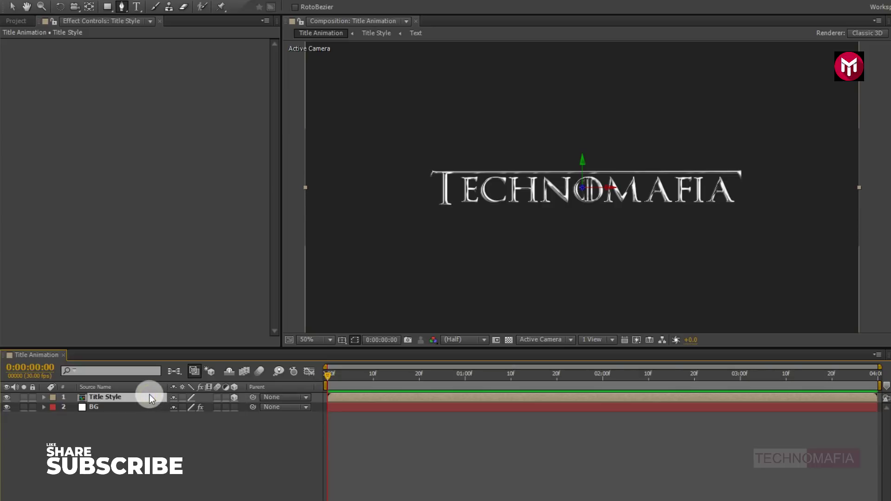
Keyframe the Title Style opacity from 0% at 0:00 up to 100% at 0:15.
{"action": "key", "text": "t"}
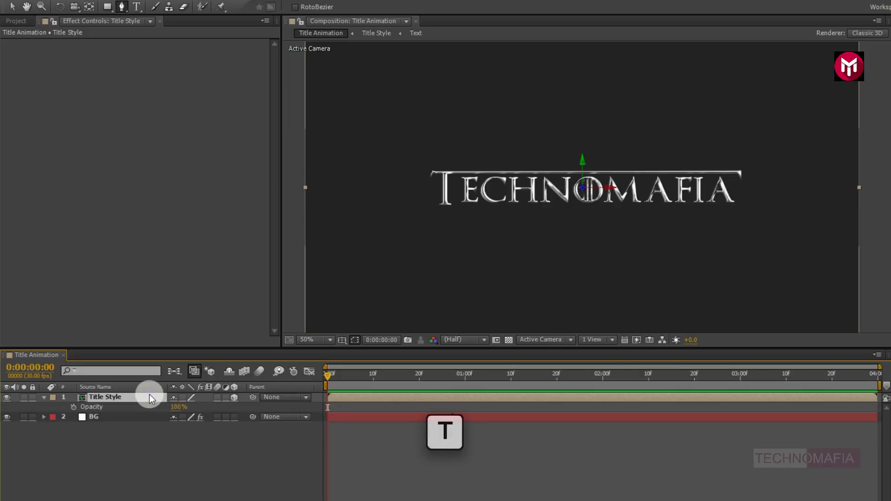
{"action": "left_click", "coordinate": [398, 374]}
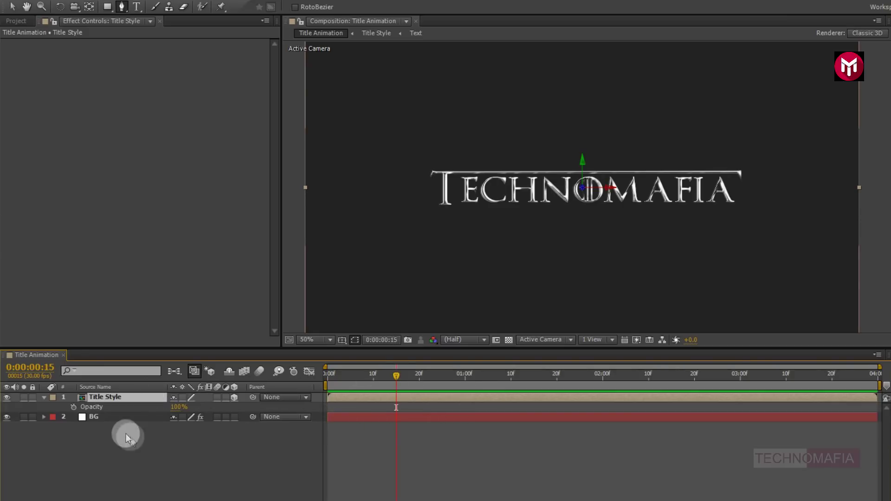
{"action": "left_click", "coordinate": [73, 408]}
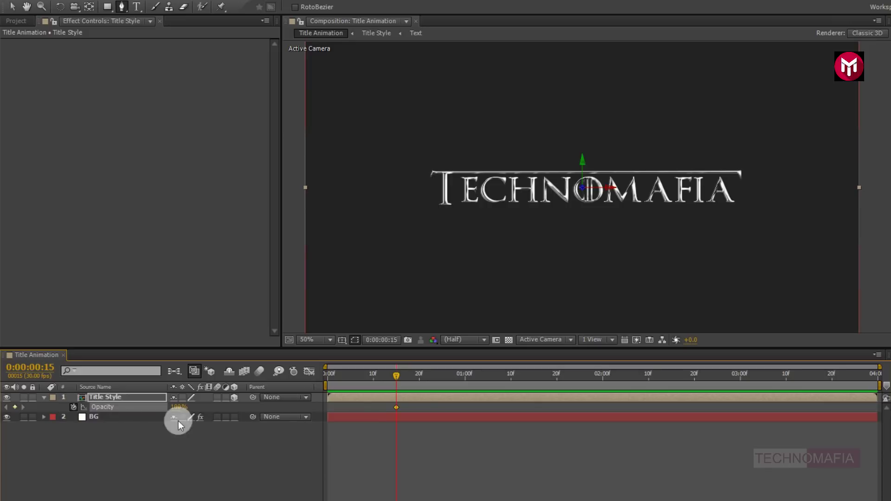
{"action": "left_click", "coordinate": [327, 375]}
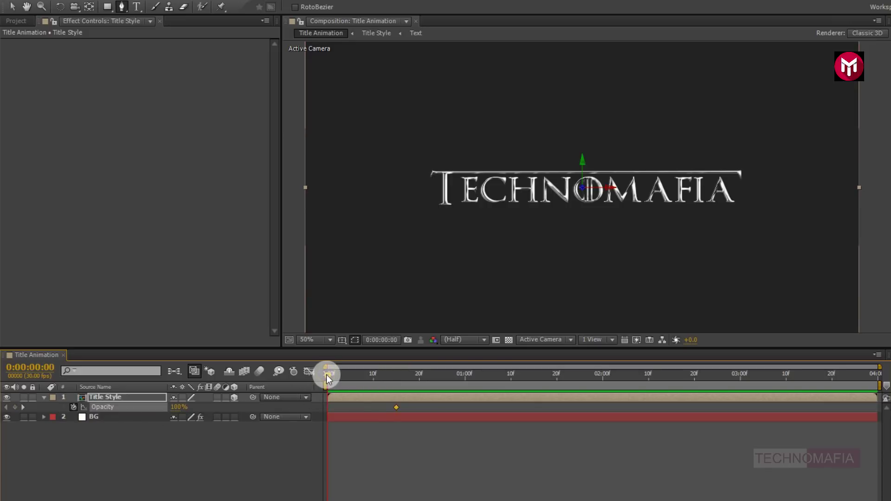
{"action": "left_click", "coordinate": [179, 408]}
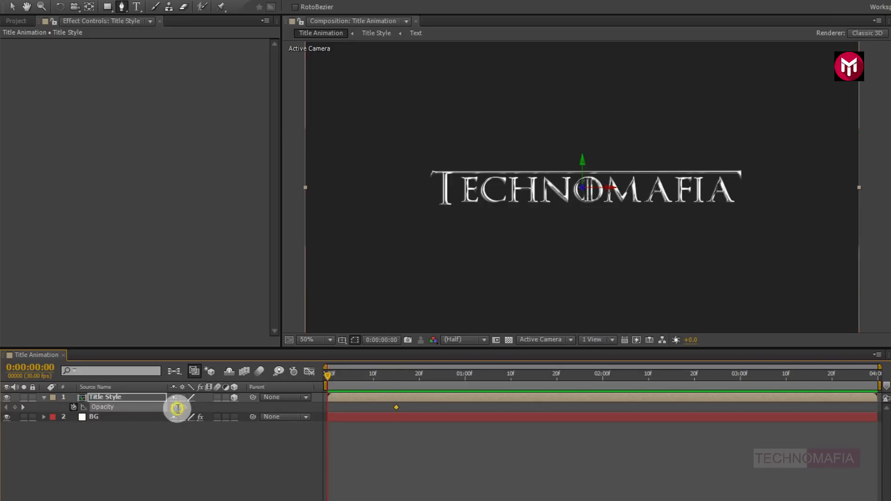
{"action": "key", "text": "Return"}
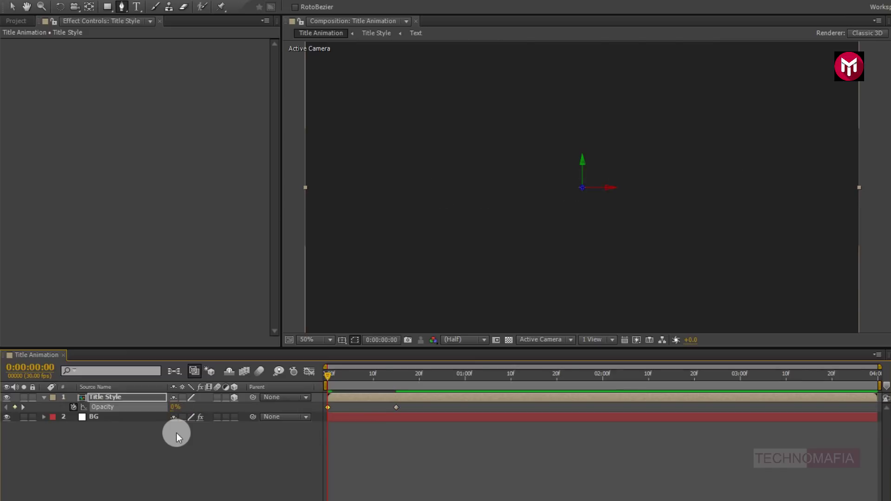
Hold 100% opacity at 3:15 and fade to 0% at 3:29, then collapse the layer.
{"action": "left_click", "coordinate": [808, 372]}
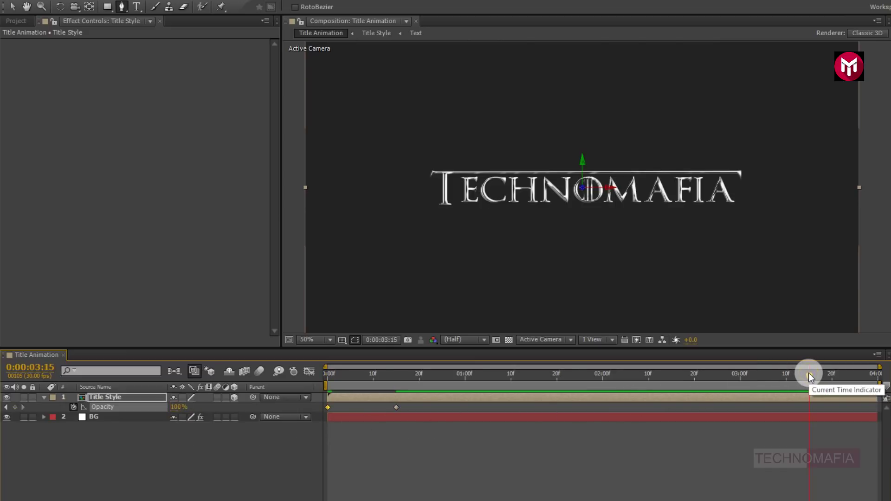
{"action": "left_click", "coordinate": [16, 408]}
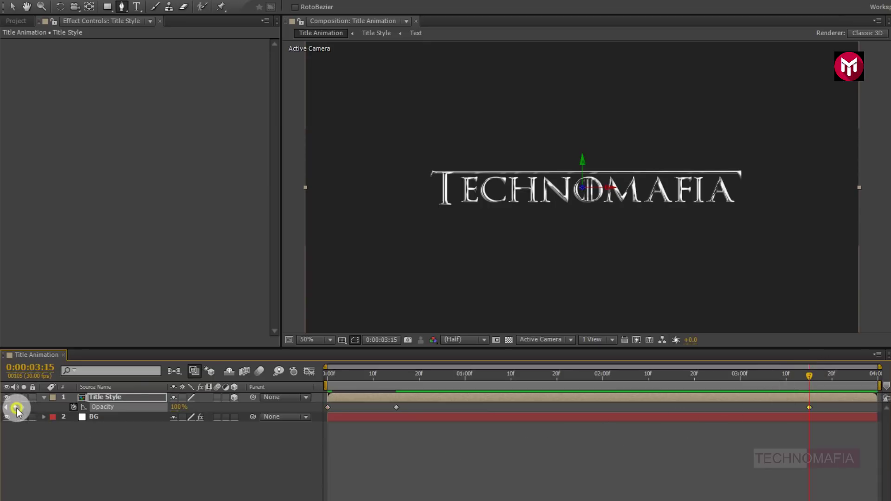
{"action": "left_click", "coordinate": [877, 381]}
{"action": "left_click", "coordinate": [876, 375]}
{"action": "left_click", "coordinate": [318, 456]}
{"action": "left_click", "coordinate": [177, 407]}
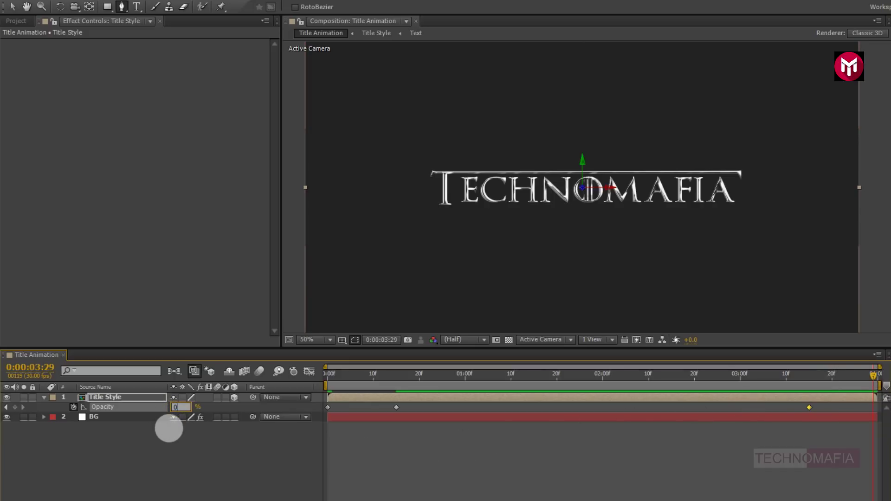
{"action": "key", "text": "Return"}
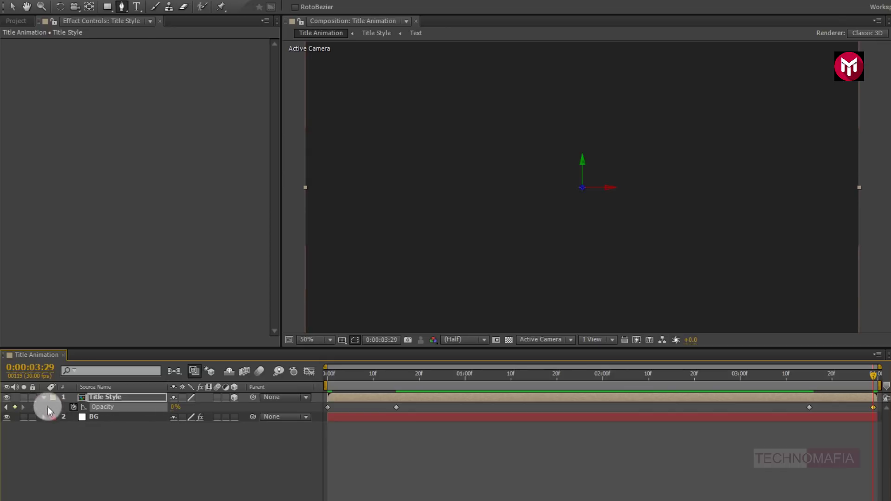
{"action": "left_click", "coordinate": [44, 398]}
{"action": "left_click", "coordinate": [539, 378]}
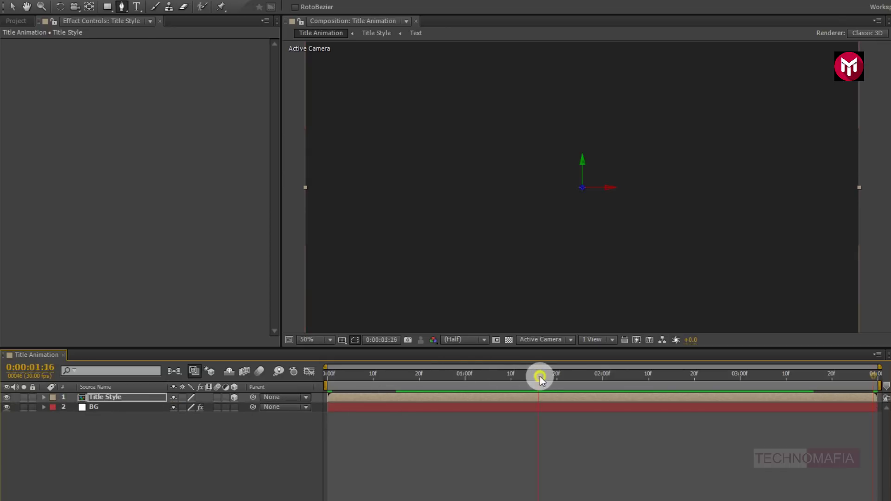
Add a new Camera 1 layer with its default settings.
{"action": "left_click", "coordinate": [121, 436]}
{"action": "right_click", "coordinate": [122, 435]}
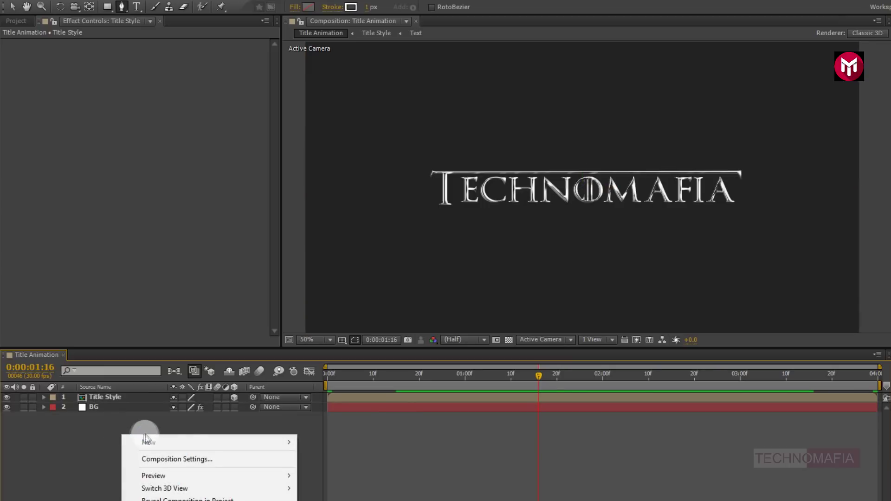
{"action": "mouse_move", "coordinate": [208, 441]}
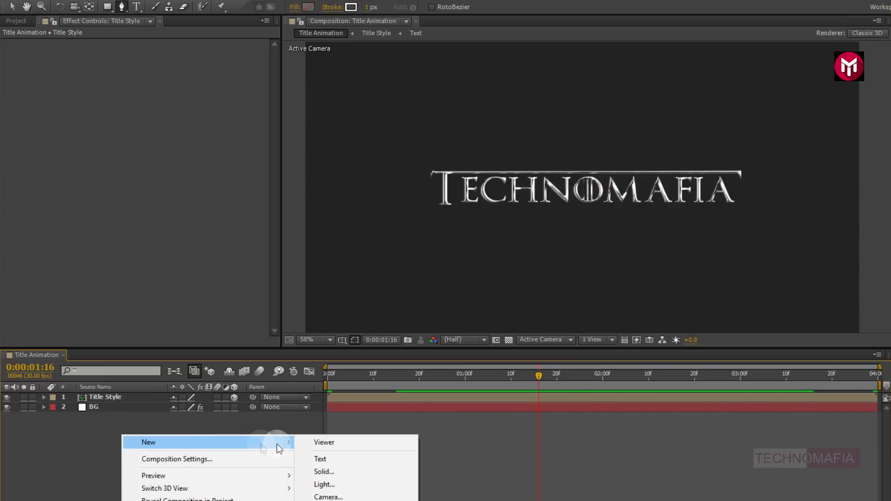
{"action": "left_click", "coordinate": [328, 496]}
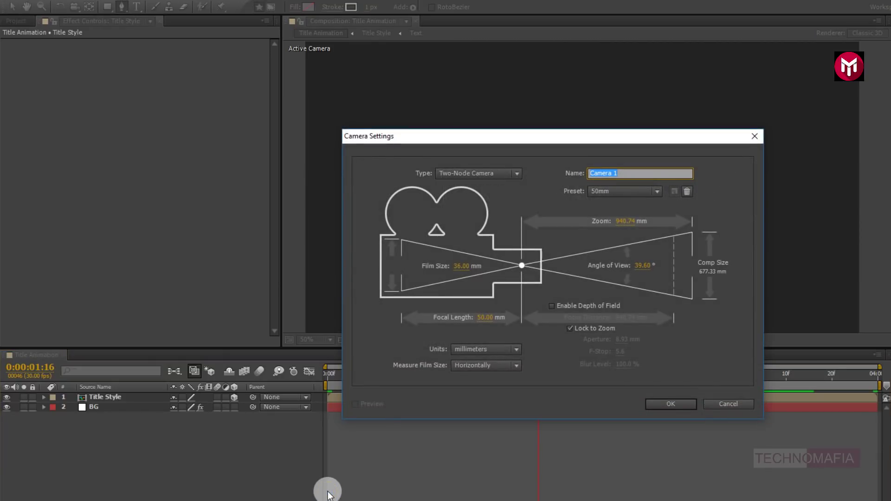
{"action": "left_click", "coordinate": [656, 402]}
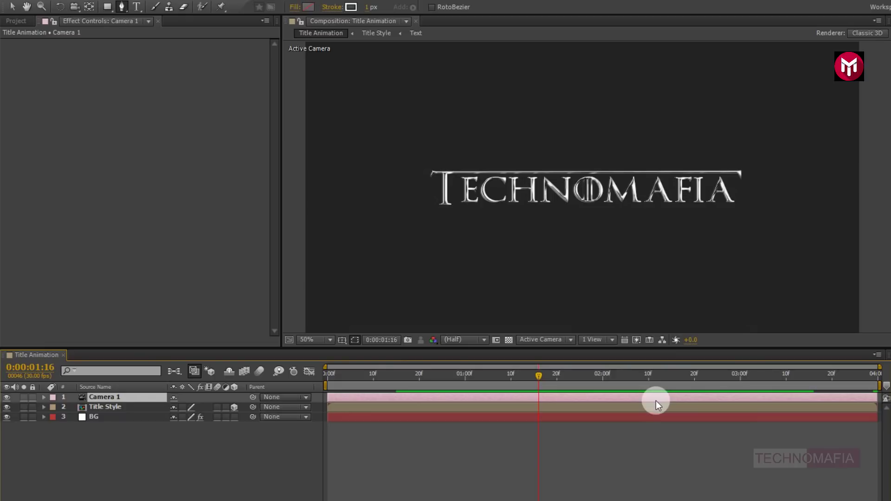
Add a Null 1 object, parent Camera 1 to it, and show Null 1's Position.
{"action": "right_click", "coordinate": [180, 455]}
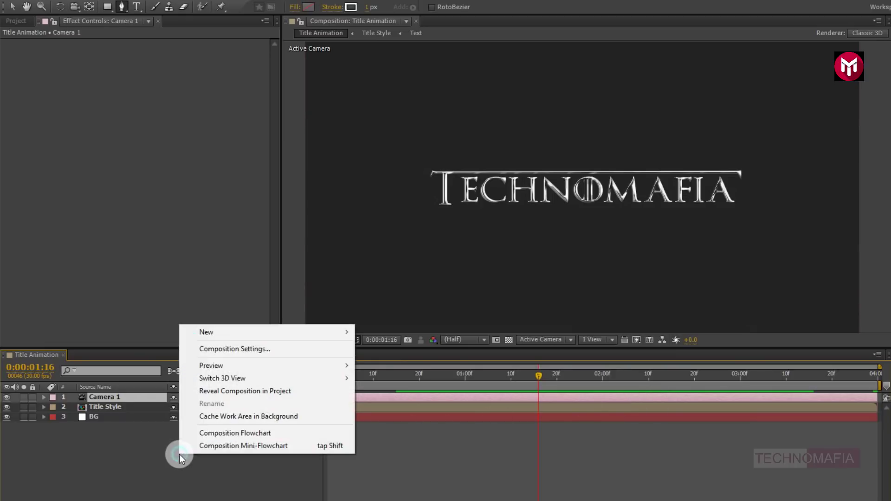
{"action": "mouse_move", "coordinate": [263, 332]}
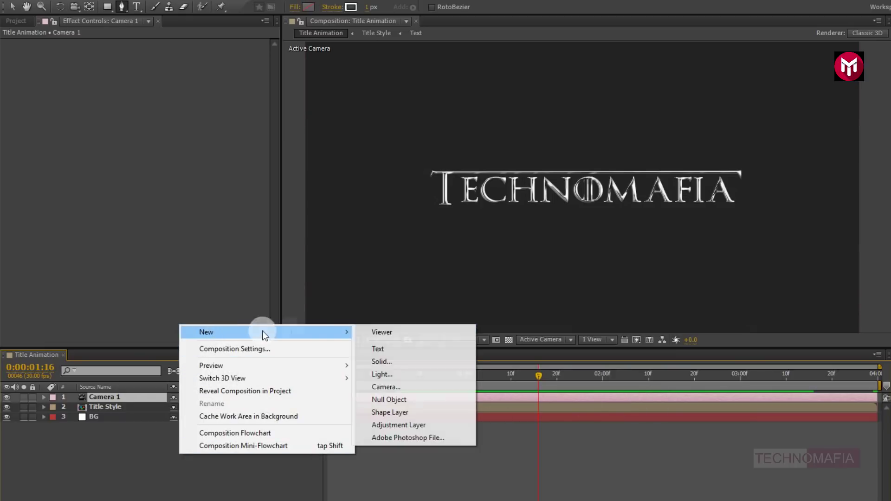
{"action": "left_click", "coordinate": [392, 400]}
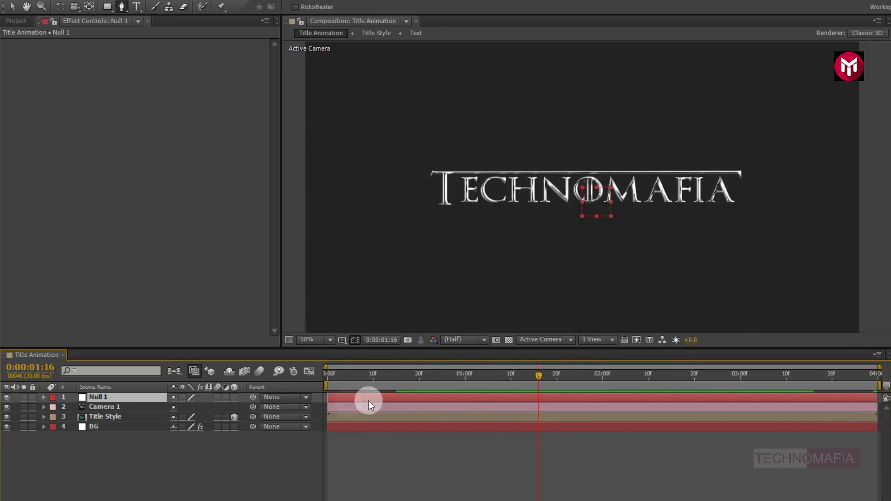
{"action": "left_click", "coordinate": [144, 408]}
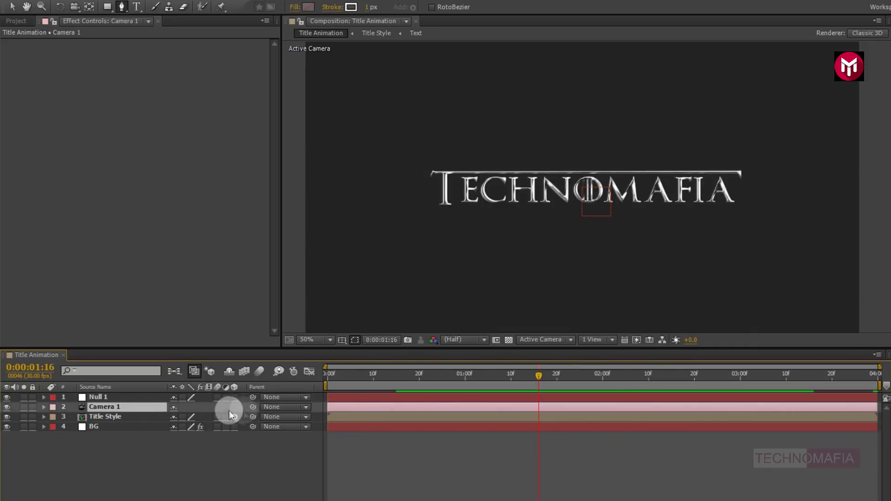
{"action": "left_click", "coordinate": [276, 411]}
{"action": "left_click", "coordinate": [281, 438]}
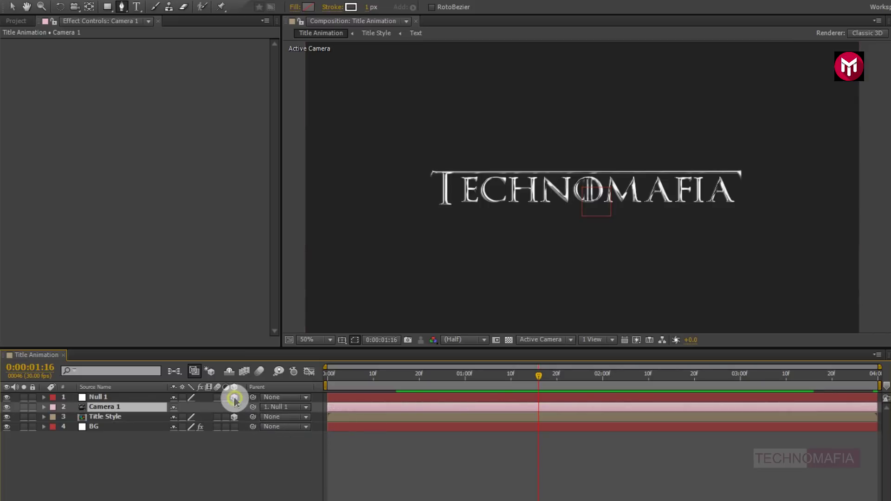
{"action": "left_click", "coordinate": [123, 399]}
{"action": "key", "text": "p"}
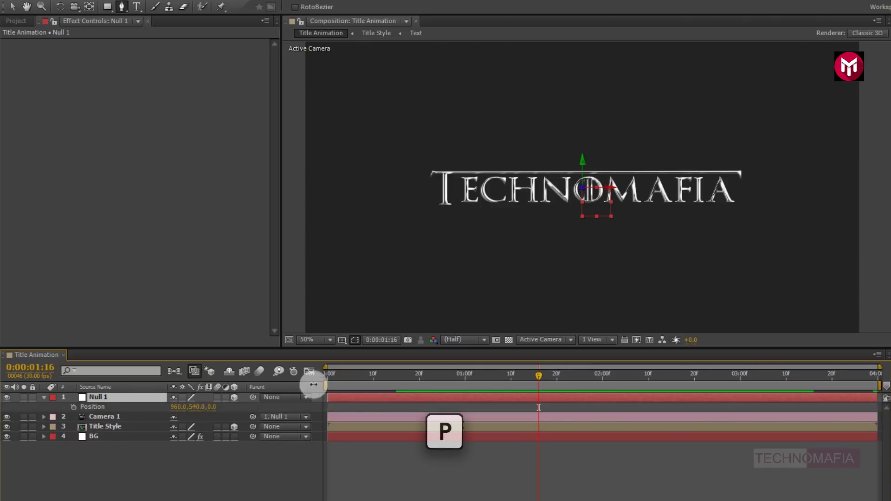
At 0:00, set a Position keyframe on Null 1 with Z at -1000.
{"action": "left_click", "coordinate": [326, 374]}
{"action": "left_click", "coordinate": [93, 409]}
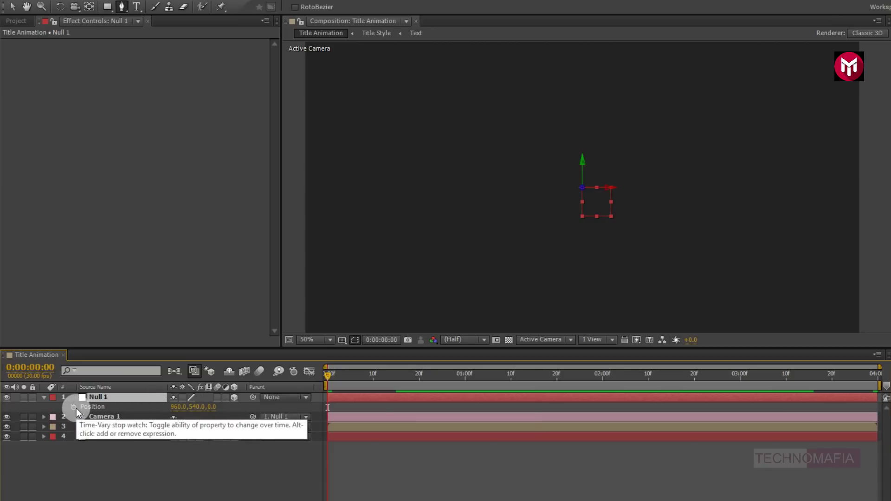
{"action": "left_click", "coordinate": [75, 408]}
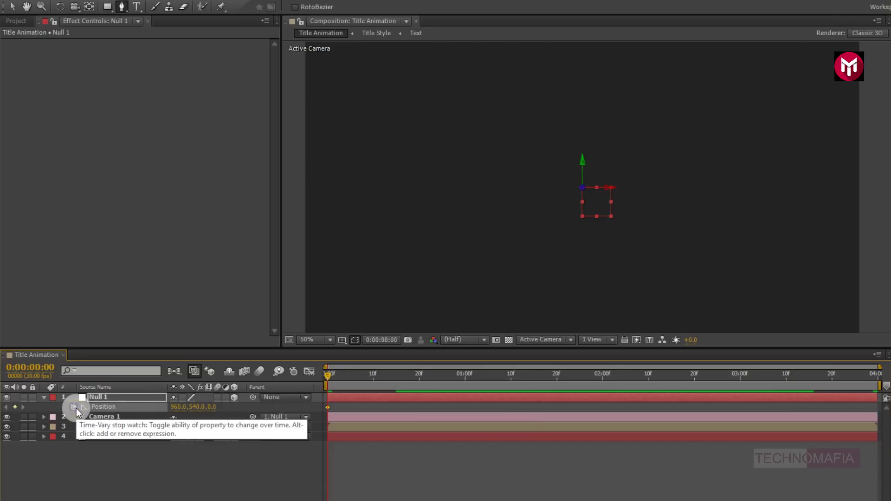
{"action": "key", "text": "comma"}
{"action": "left_click_drag", "start_coordinate": [215, 415], "coordinate": [36, 416]}
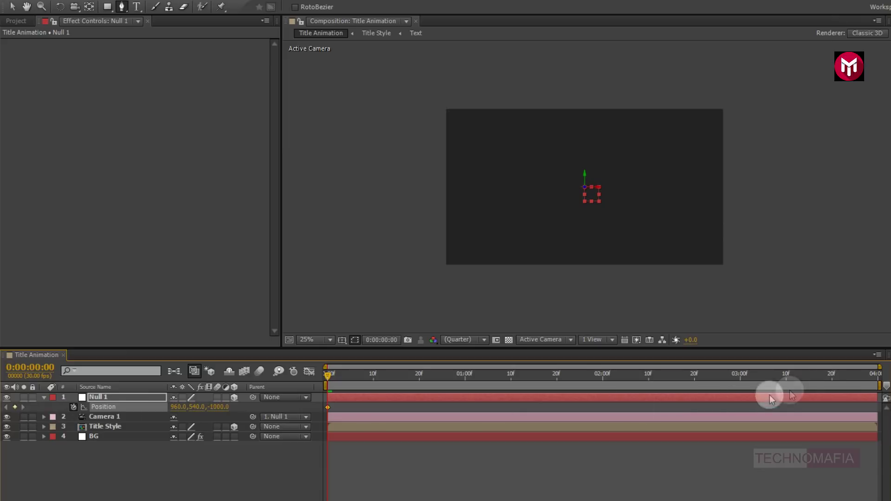
At the last frame (3:29), set Null 1's Z position to 0.
{"action": "left_click", "coordinate": [877, 379]}
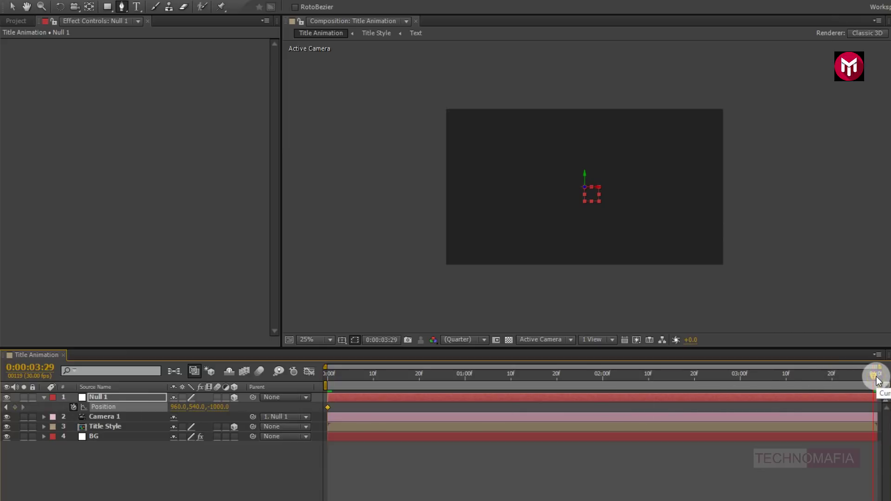
{"action": "left_click", "coordinate": [219, 407]}
{"action": "type", "text": "0"}
{"action": "key", "text": "Return"}
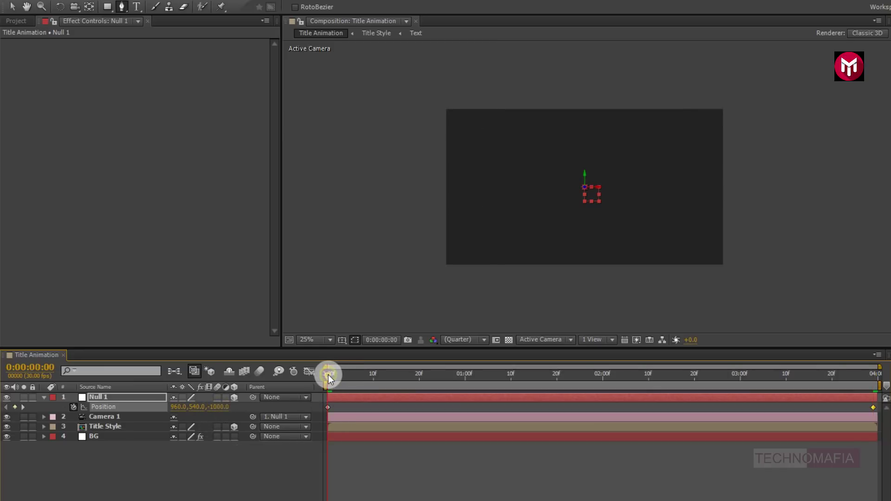
Preview the camera push-in, then deselect Null 1 and collapse its properties.
{"action": "key", "text": "KP_0"}
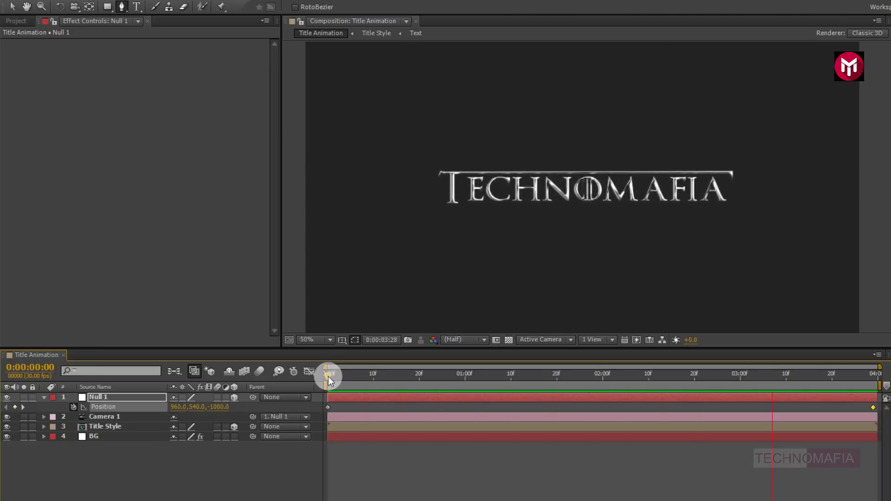
{"action": "left_click", "coordinate": [328, 377]}
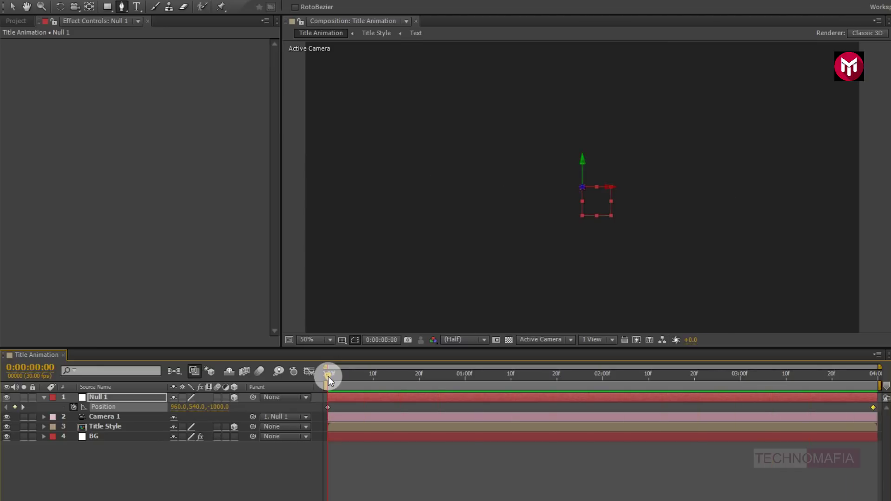
{"action": "left_click", "coordinate": [557, 375]}
{"action": "left_click", "coordinate": [105, 459]}
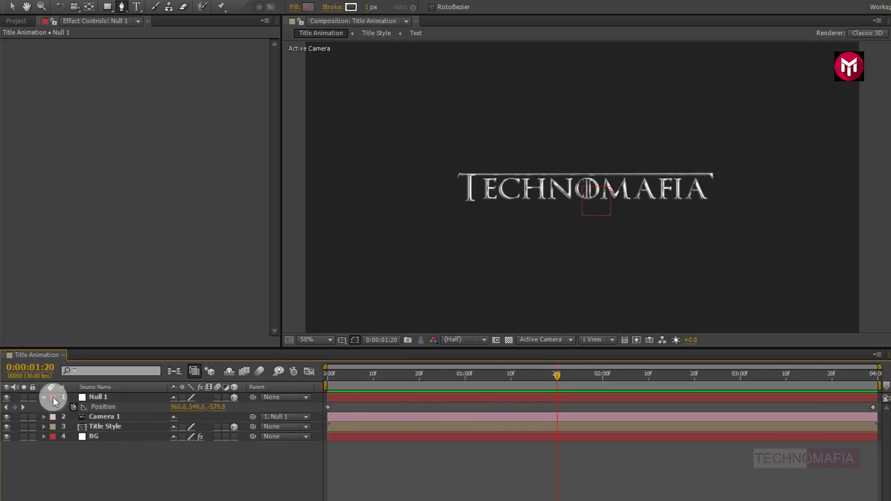
{"action": "left_click", "coordinate": [43, 398]}
Add a new adjustment layer above the other layers.
{"action": "right_click", "coordinate": [138, 452]}
{"action": "mouse_move", "coordinate": [207, 330]}
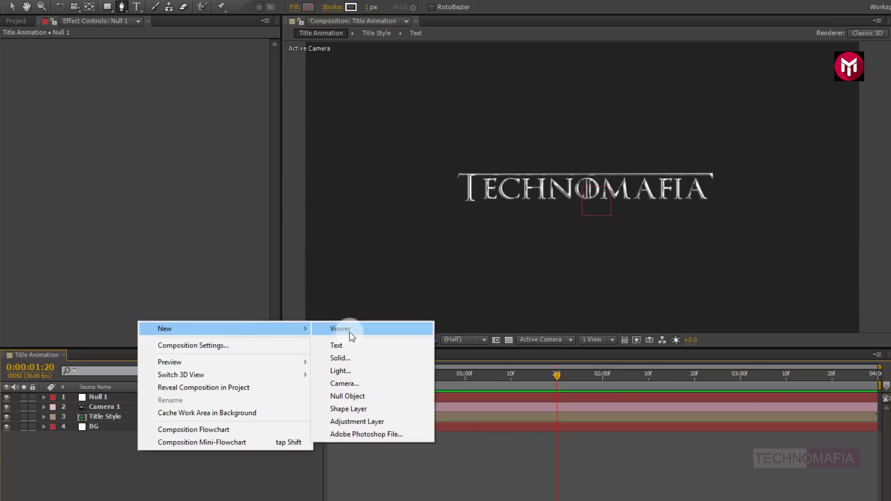
{"action": "left_click", "coordinate": [350, 421]}
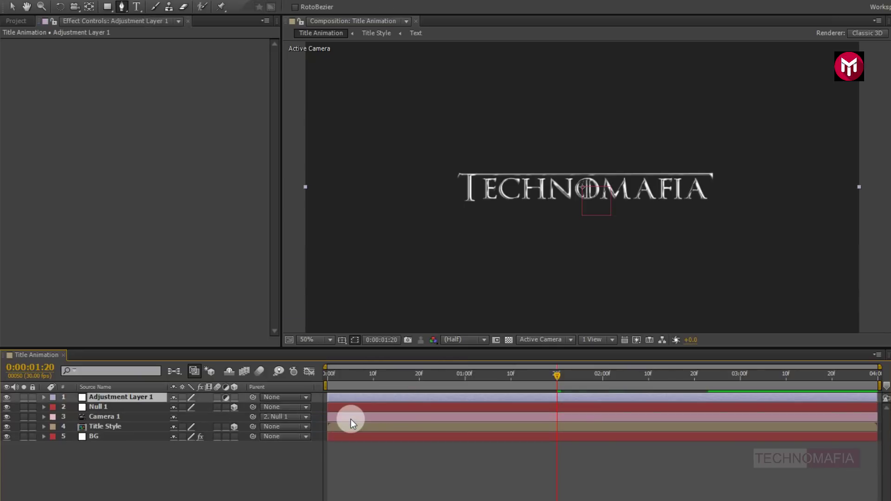
Apply Sharpen to the adjustment layer with an Amount of 20.
{"action": "left_click", "coordinate": [775, 34]}
{"action": "left_click", "coordinate": [757, 36]}
{"action": "type", "text": "shar"}
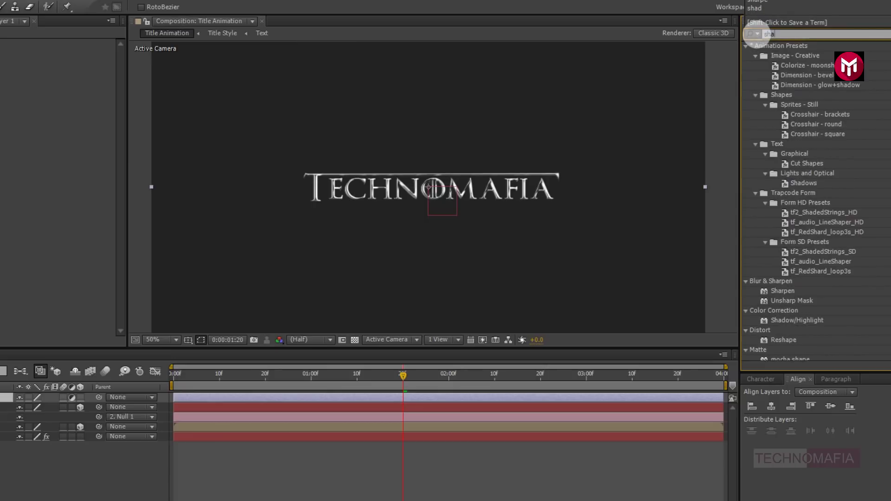
{"action": "double_click", "coordinate": [781, 113]}
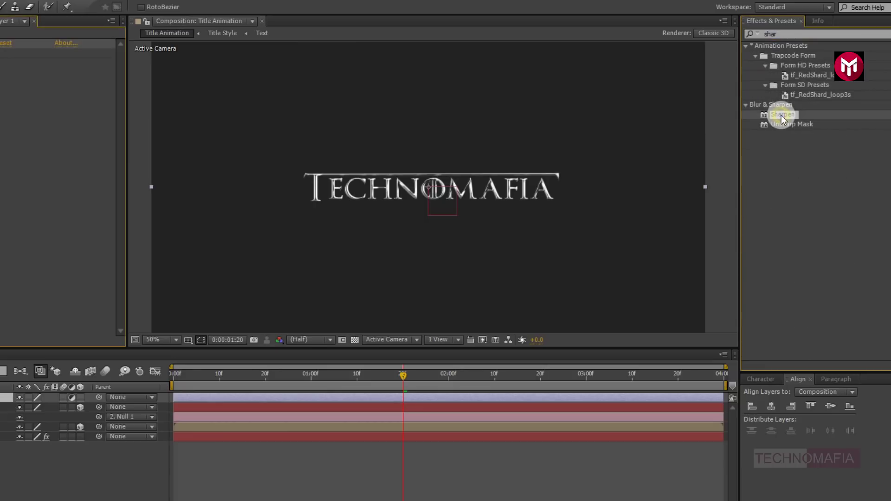
{"action": "left_click", "coordinate": [155, 53]}
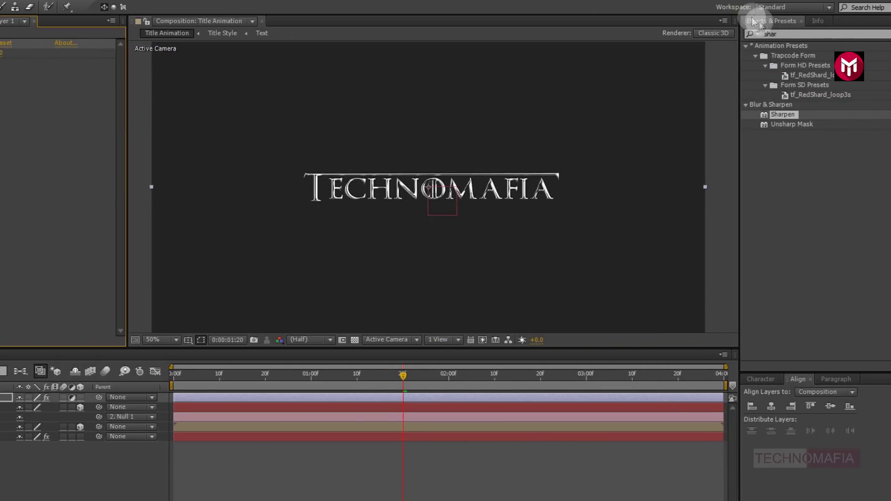
Search for 'noise' and apply the Noise effect to the adjustment layer.
{"action": "left_click", "coordinate": [764, 33]}
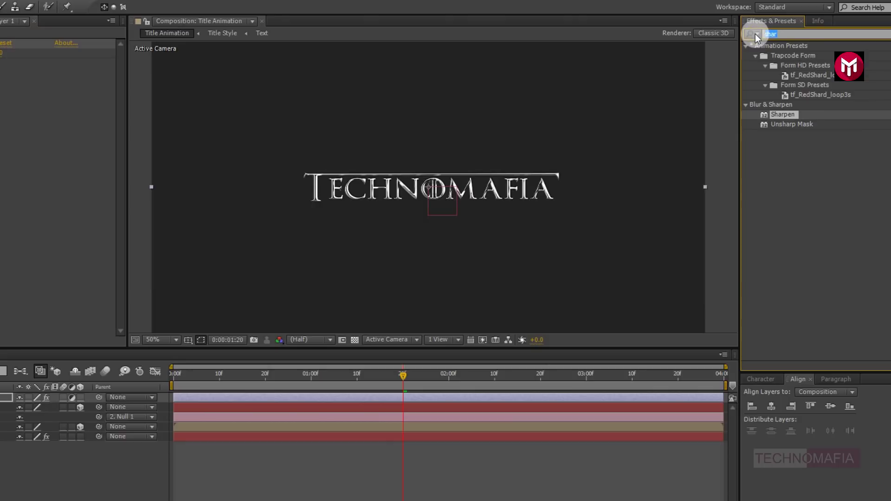
{"action": "type", "text": "noise"}
{"action": "left_click", "coordinate": [774, 69]}
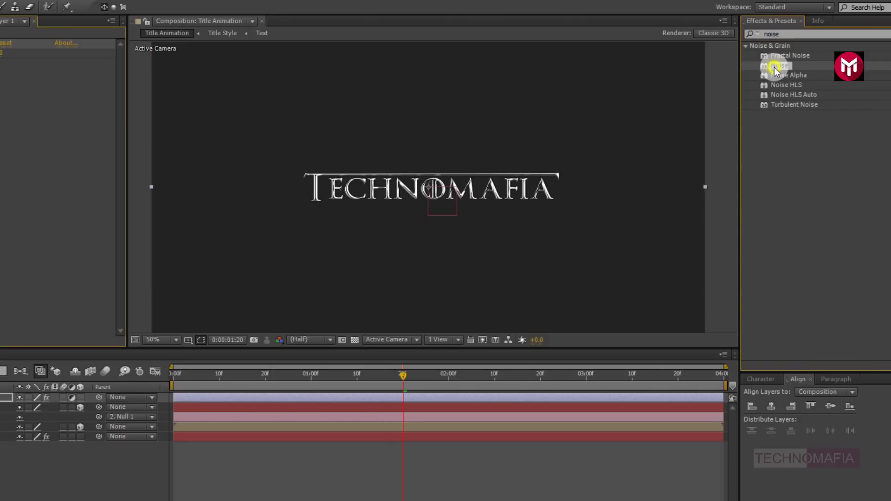
{"action": "double_click", "coordinate": [774, 66]}
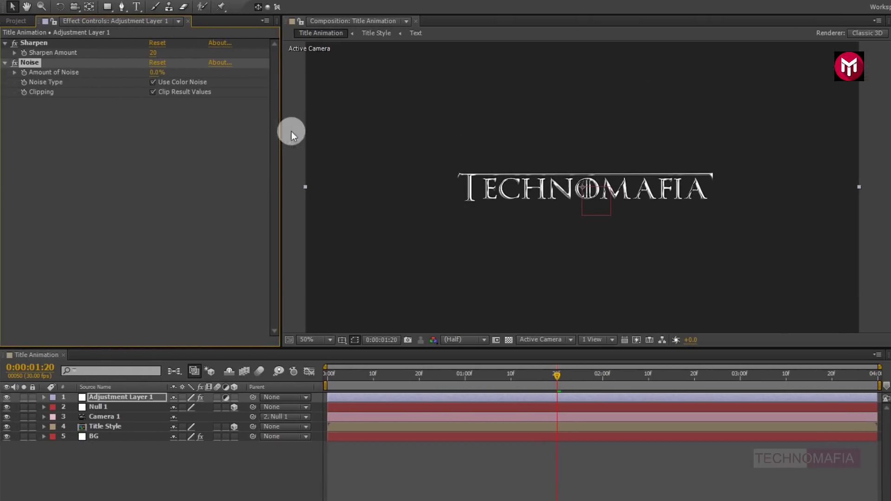
Set Amount of Noise to 5% and turn off Use Color Noise.
{"action": "left_click", "coordinate": [156, 73]}
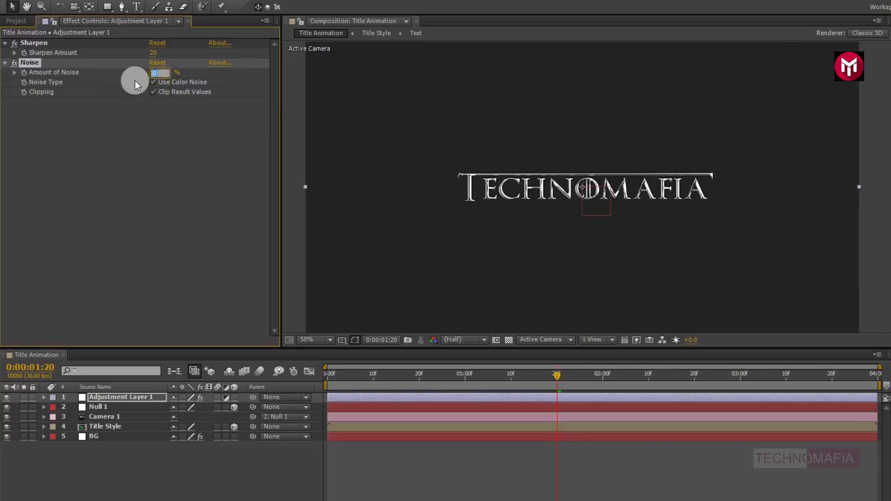
{"action": "type", "text": "5"}
{"action": "key", "text": "Return"}
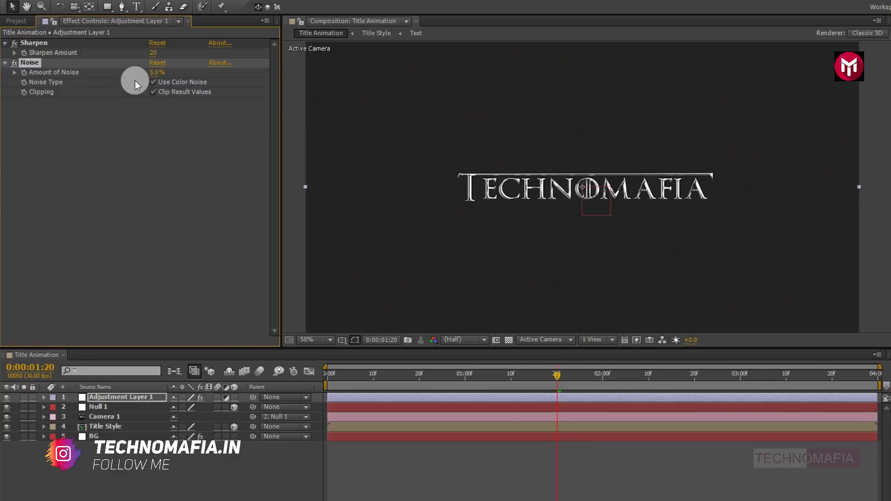
{"action": "left_click", "coordinate": [154, 82]}
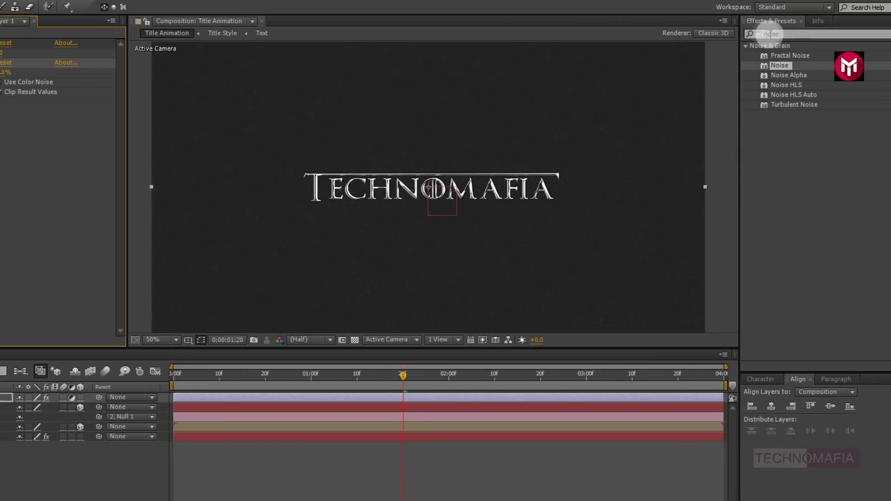
Apply Optics Compensation with Field Of View 50 and Reverse Lens Distortion enabled.
{"action": "double_click", "coordinate": [770, 34]}
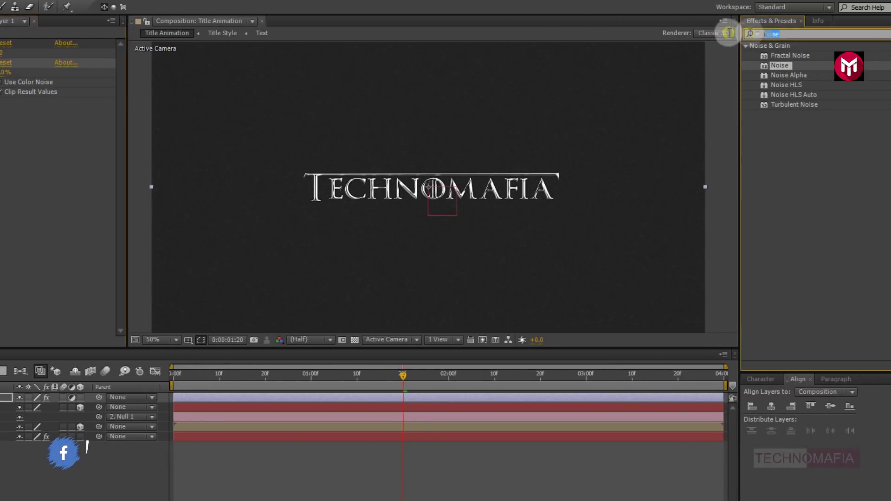
{"action": "type", "text": "op"}
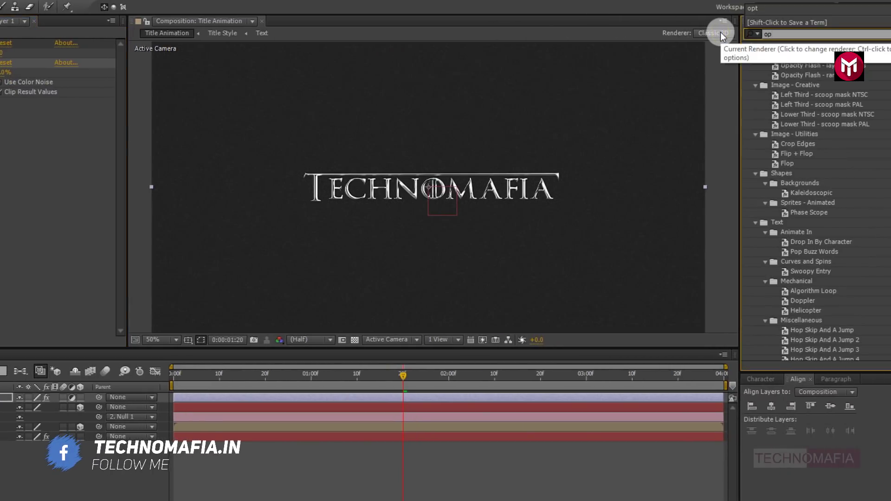
{"action": "type", "text": "ti"}
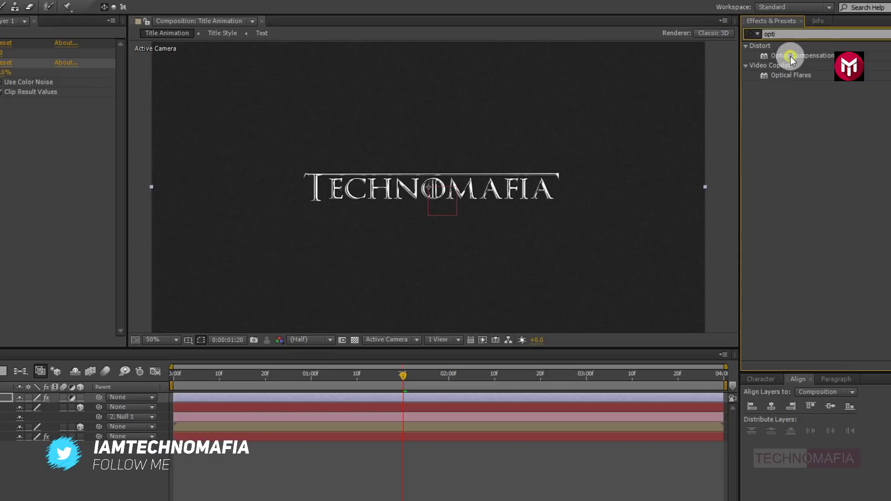
{"action": "double_click", "coordinate": [792, 56]}
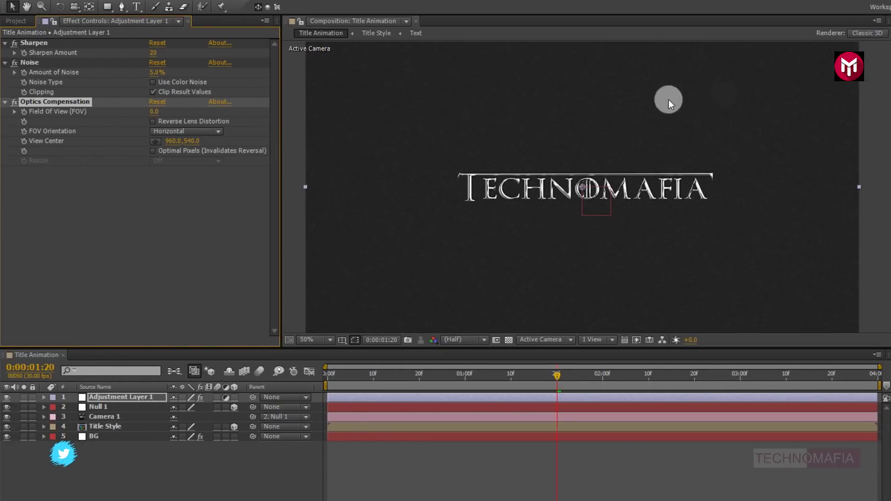
{"action": "type", "text": "50"}
{"action": "key", "text": "Return"}
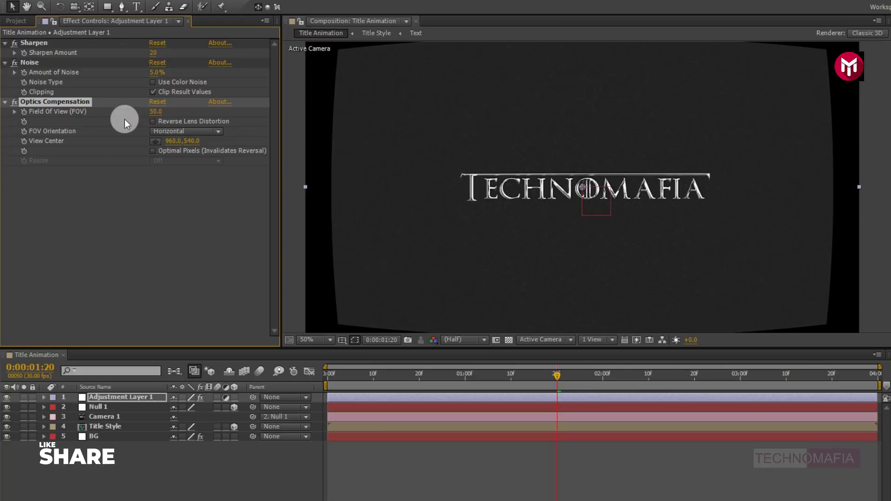
{"action": "left_click", "coordinate": [153, 121]}
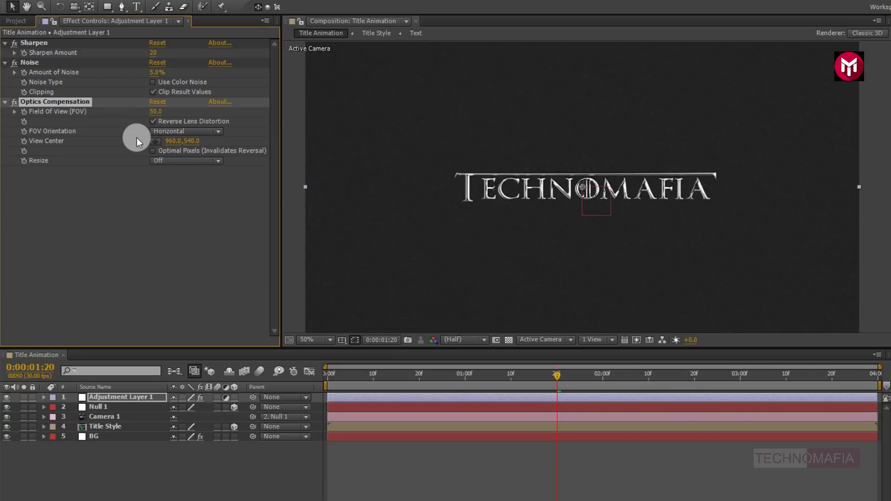
{"action": "left_click", "coordinate": [772, 35]}
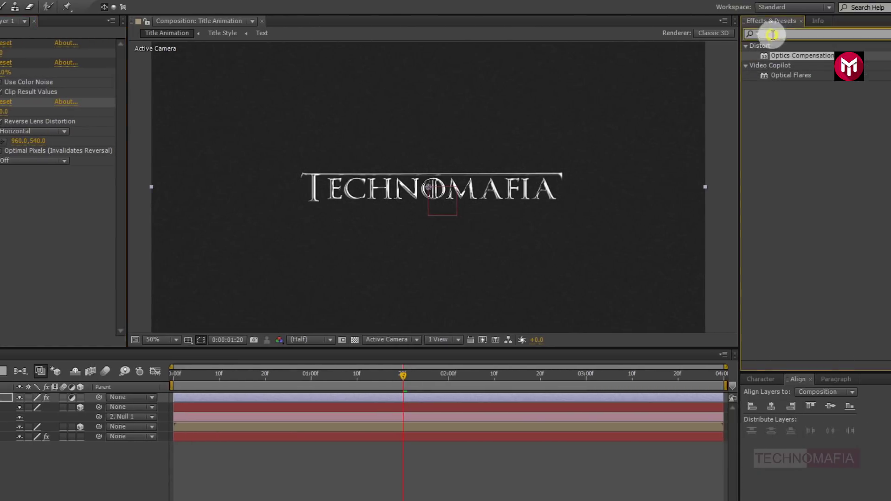
Apply Photo Filter using Cooling Filter (80) at 20% density, then deselect the layer.
{"action": "type", "text": "photo"}
{"action": "left_click", "coordinate": [749, 36]}
{"action": "double_click", "coordinate": [784, 57]}
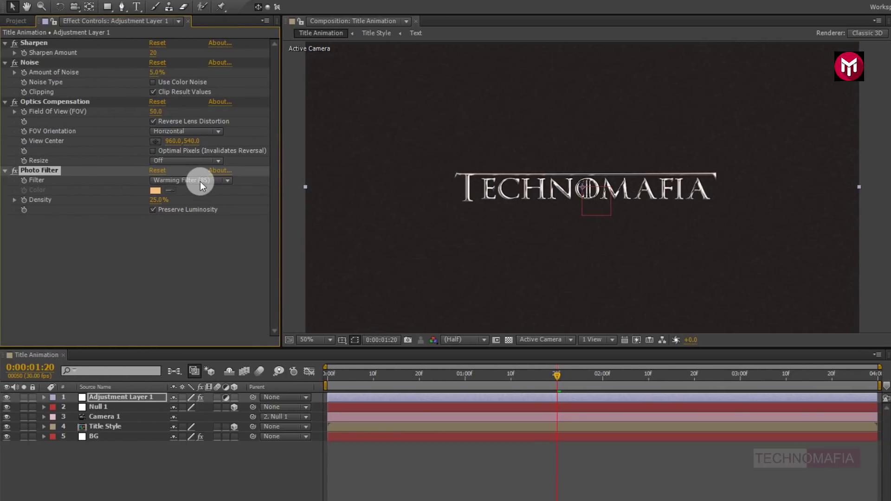
{"action": "left_click", "coordinate": [200, 182]}
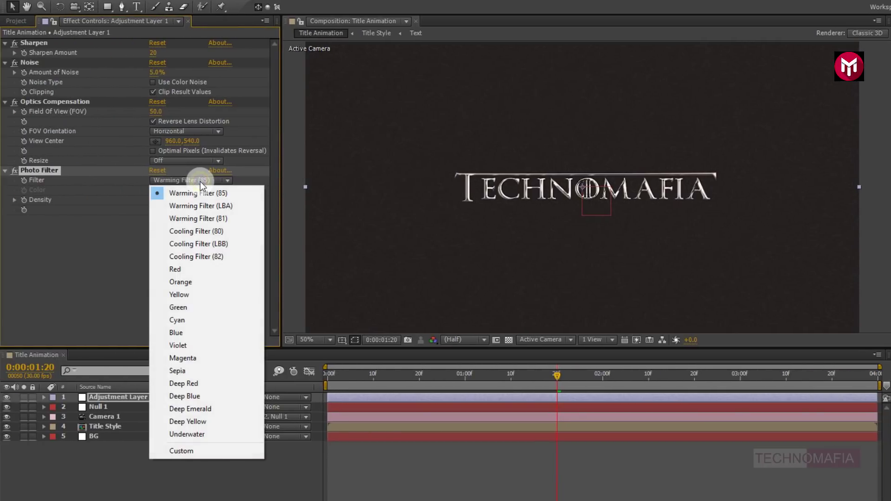
{"action": "left_click", "coordinate": [198, 231]}
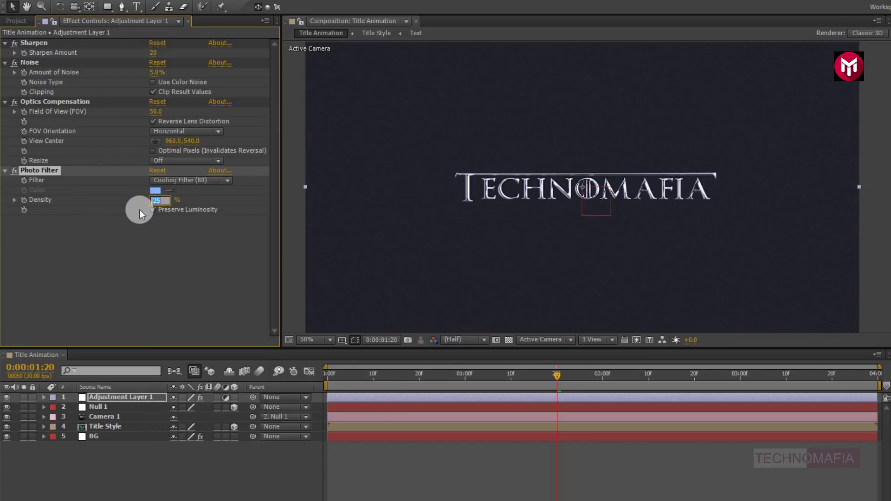
{"action": "type", "text": "20"}
{"action": "left_click", "coordinate": [120, 450]}
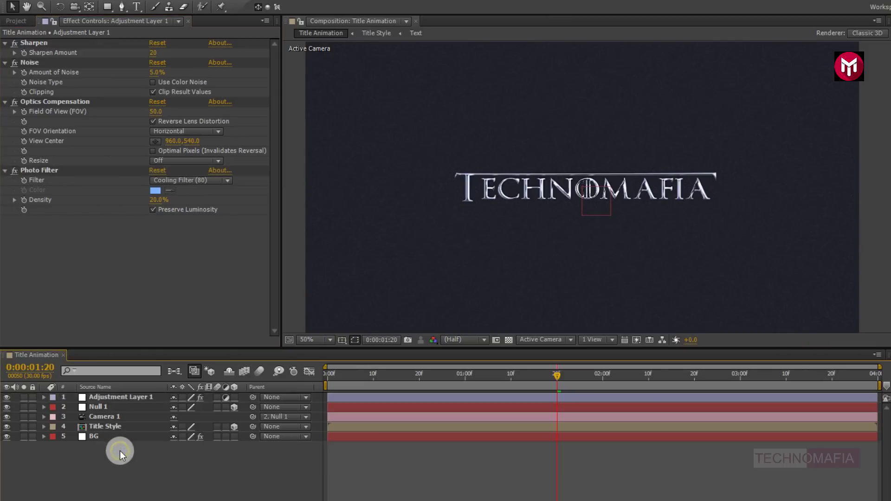
Create a composition-sized black solid named Frame at the top of the stack.
{"action": "right_click", "coordinate": [120, 450]}
{"action": "mouse_move", "coordinate": [255, 332]}
{"action": "left_click", "coordinate": [314, 358]}
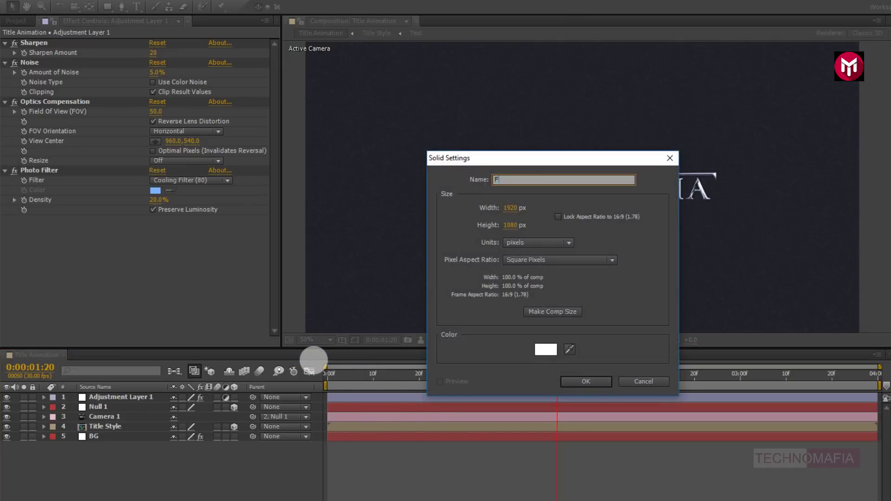
{"action": "left_click", "coordinate": [546, 350]}
{"action": "left_click", "coordinate": [127, 366]}
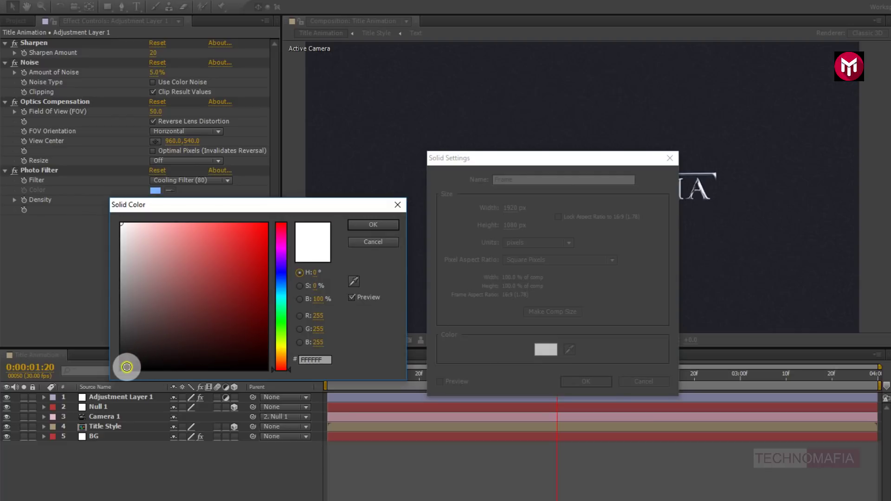
{"action": "left_click", "coordinate": [363, 228]}
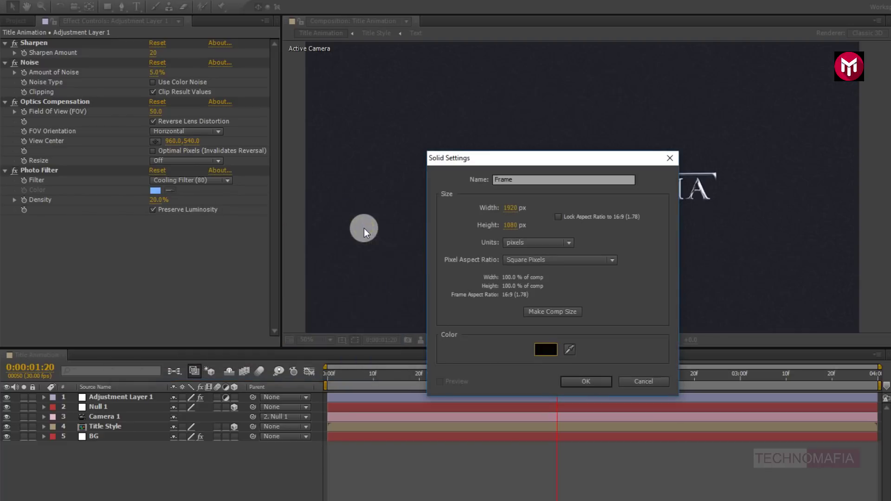
{"action": "left_click", "coordinate": [575, 378]}
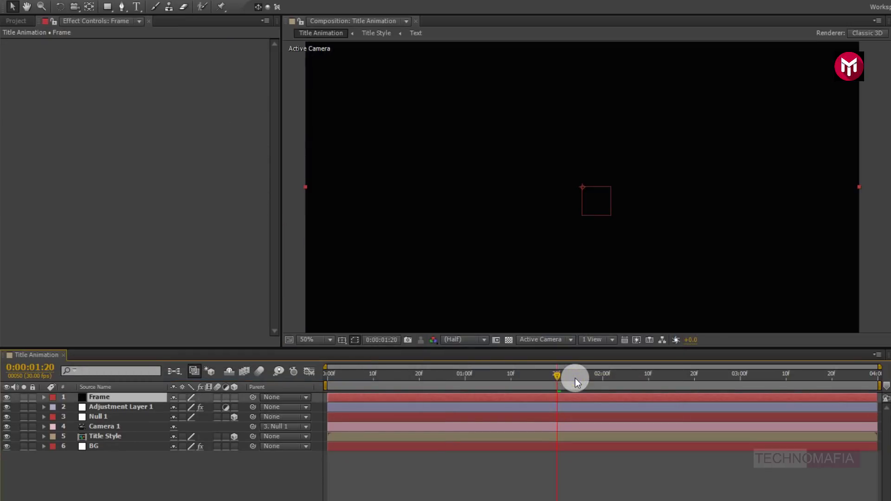
With safe guides shown, draw a wide rectangle mask on Frame and set it to Subtract.
{"action": "left_click", "coordinate": [342, 340]}
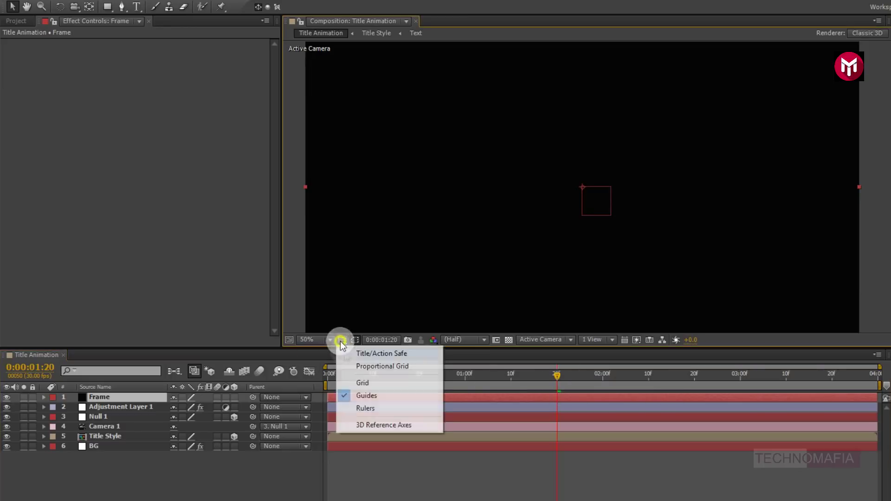
{"action": "left_click", "coordinate": [372, 354]}
{"action": "left_click", "coordinate": [107, 7]}
{"action": "left_click_drag", "start_coordinate": [297, 62], "coordinate": [679, 115]}
{"action": "left_click_drag", "start_coordinate": [780, 153], "coordinate": [874, 312]}
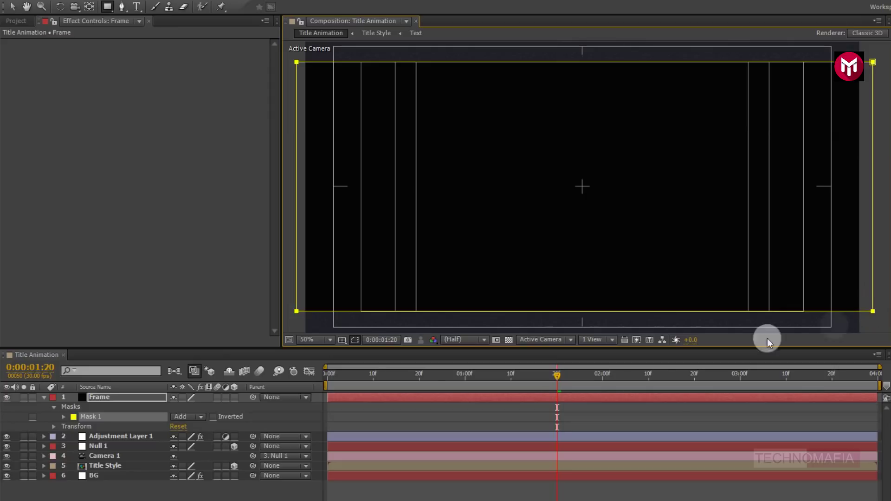
{"action": "left_click", "coordinate": [186, 417]}
{"action": "left_click", "coordinate": [193, 455]}
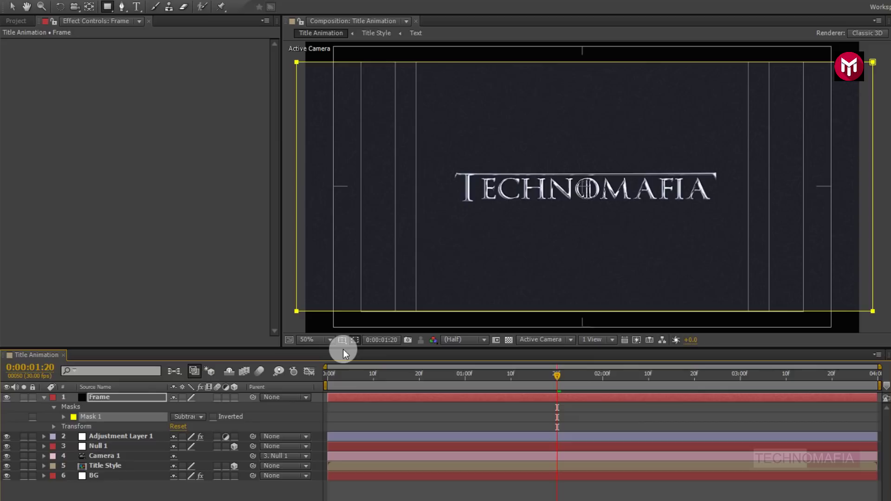
Hide the safe-area guides and preview the animation from the start.
{"action": "left_click", "coordinate": [343, 341]}
{"action": "left_click", "coordinate": [372, 295]}
{"action": "left_click", "coordinate": [328, 372]}
{"action": "key", "text": "space"}
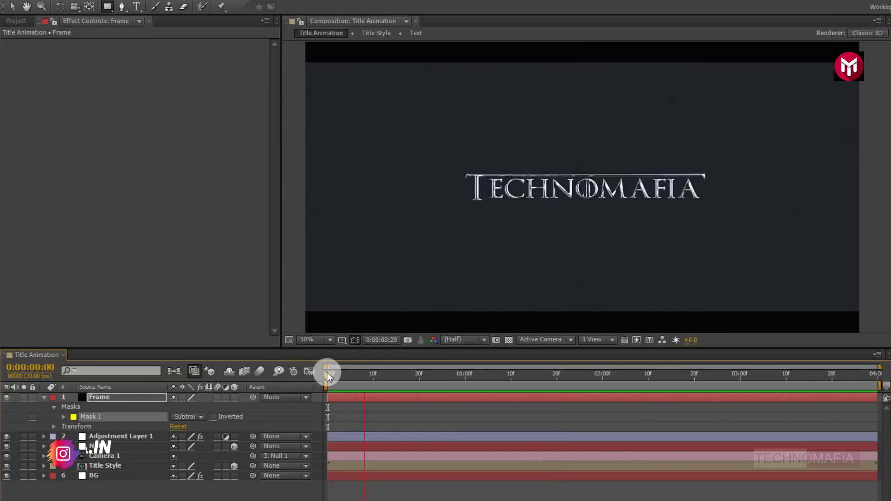